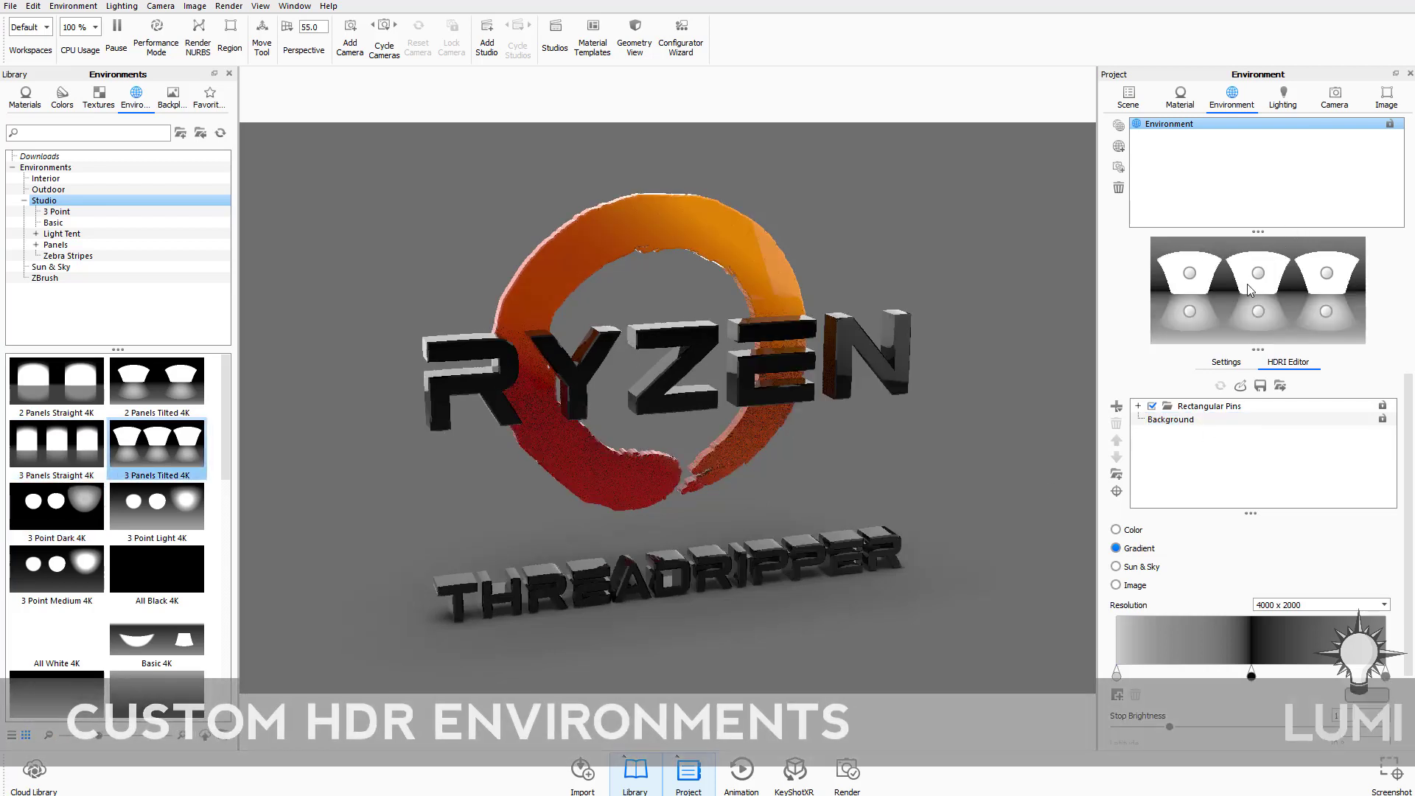
Apply the 2 Panels Tilted 4K environment, then replace it with the Interior Dosch-Apartment_2k HDRI
double_click(151, 387)
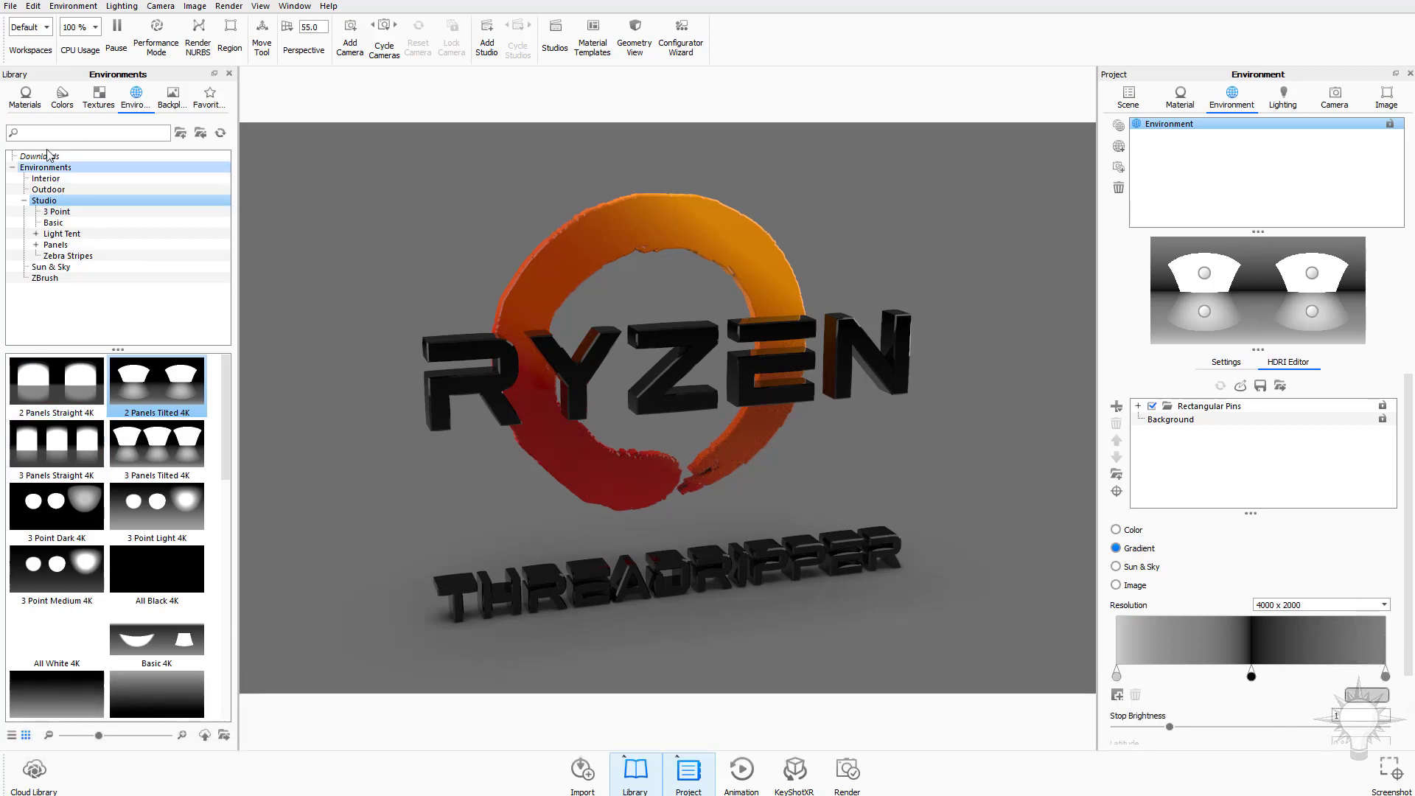
left_click(46, 178)
double_click(150, 514)
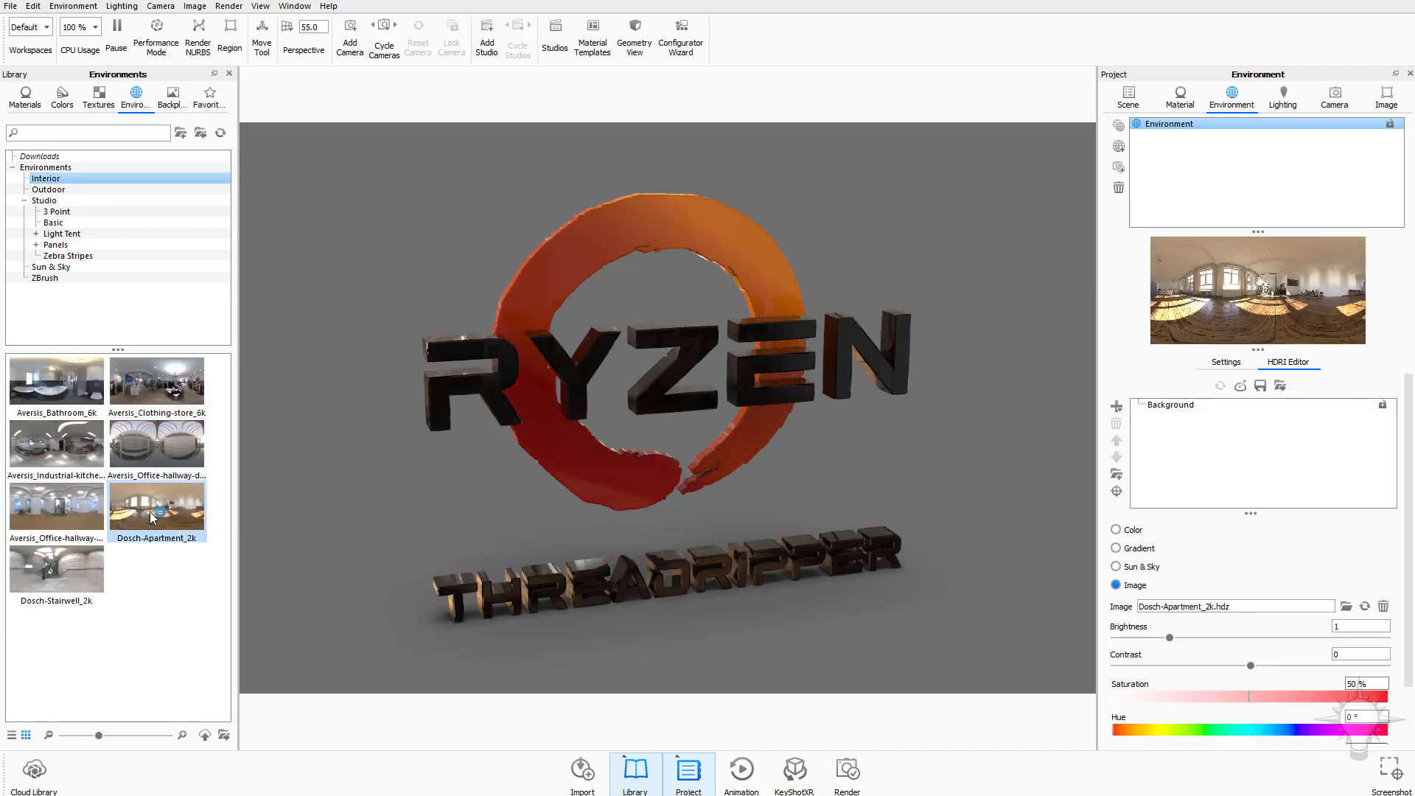
Apply the Studio 3 Panels Straight 4K environment to the scene
left_click(57, 211)
left_click(45, 200)
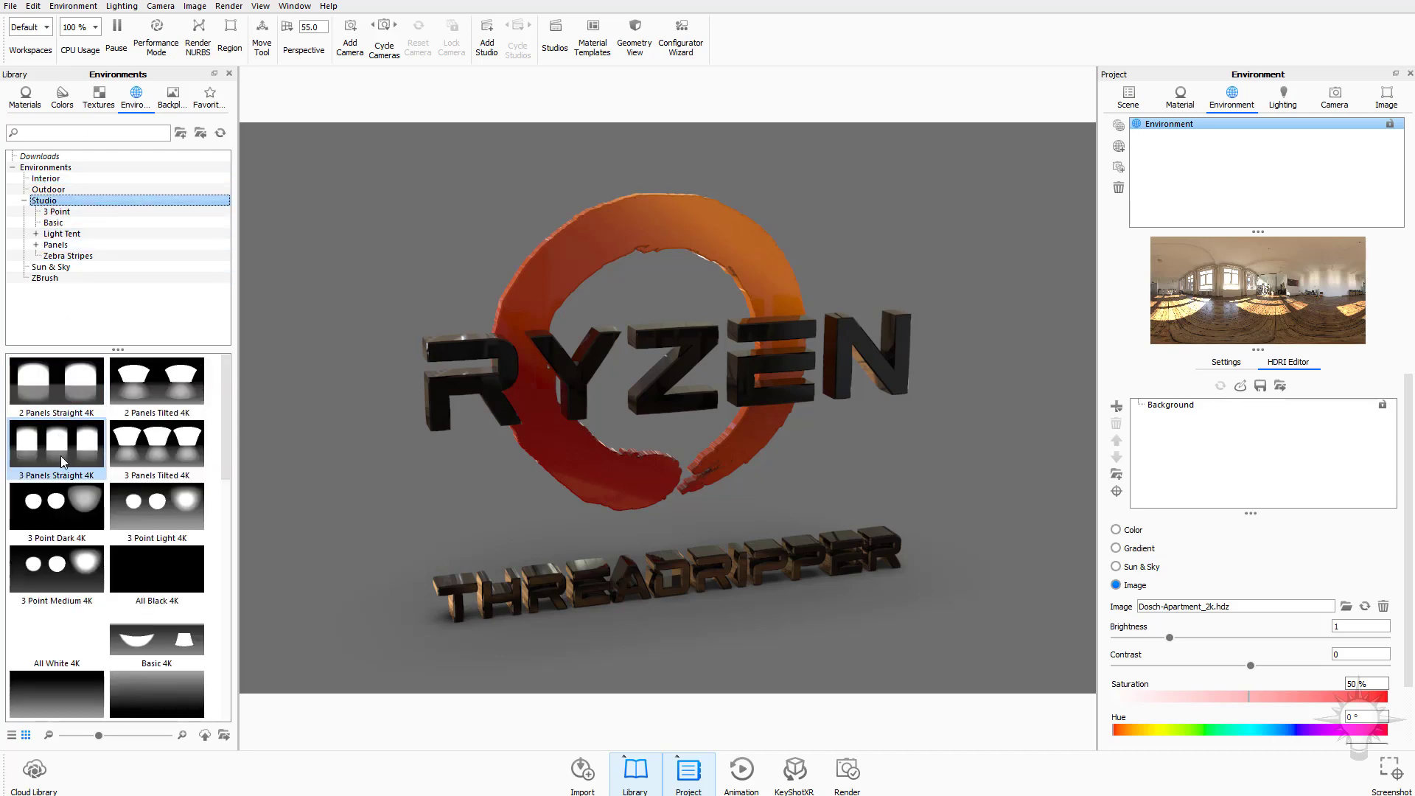
double_click(62, 454)
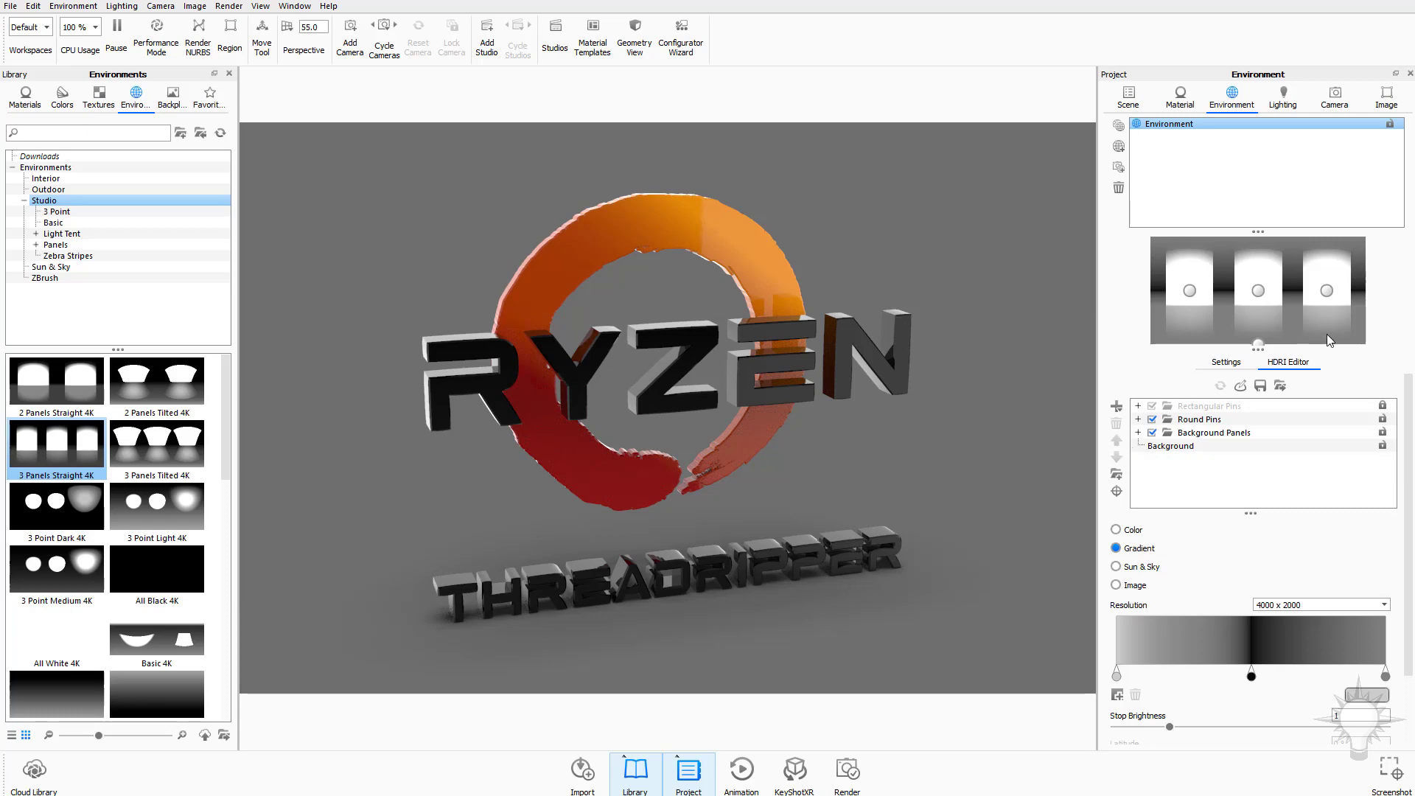
Select the left, middle and right background panel pins, then move the layer selection up to Rectangular Pins
left_click(1190, 292)
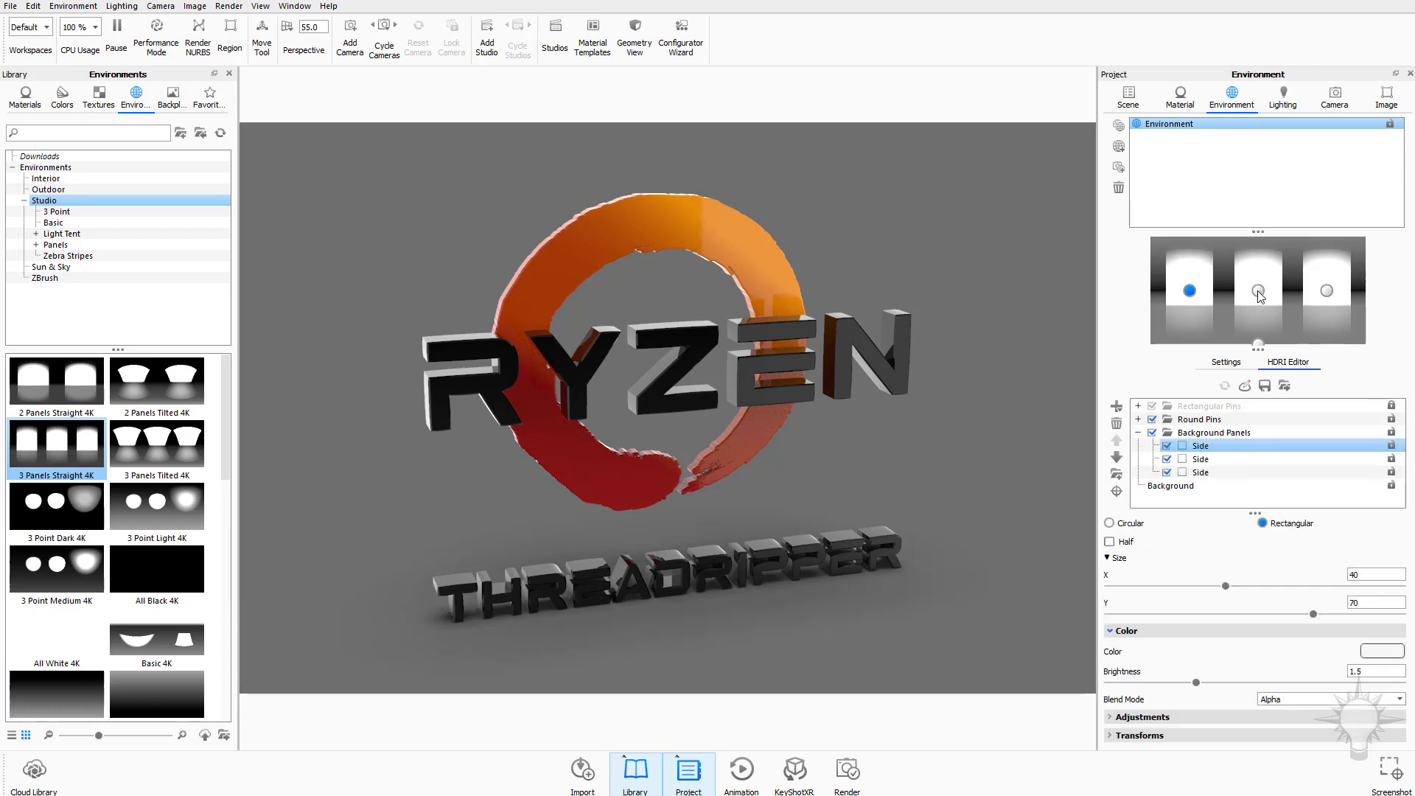
left_click(1258, 292)
left_click(1326, 291)
left_click(1258, 291)
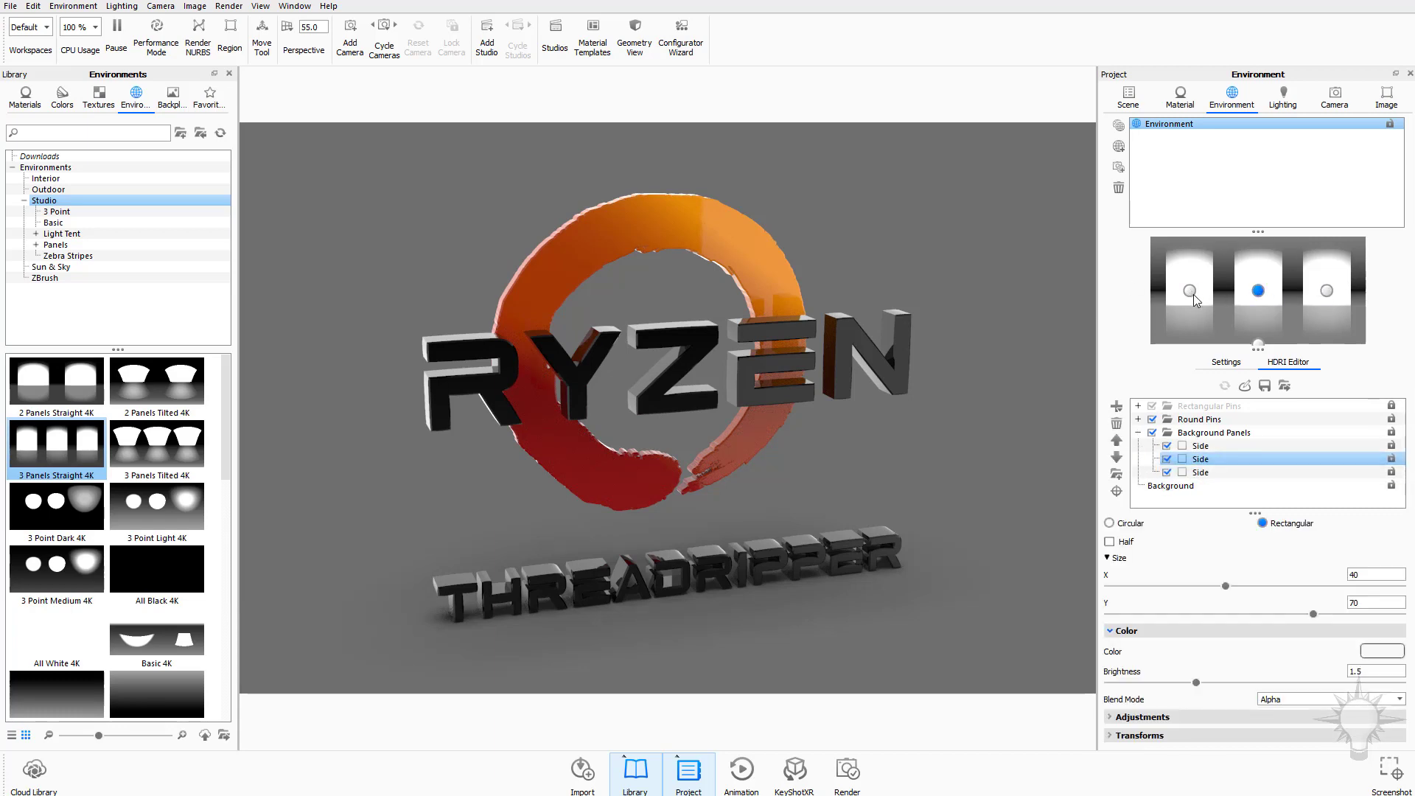
left_click(1190, 291)
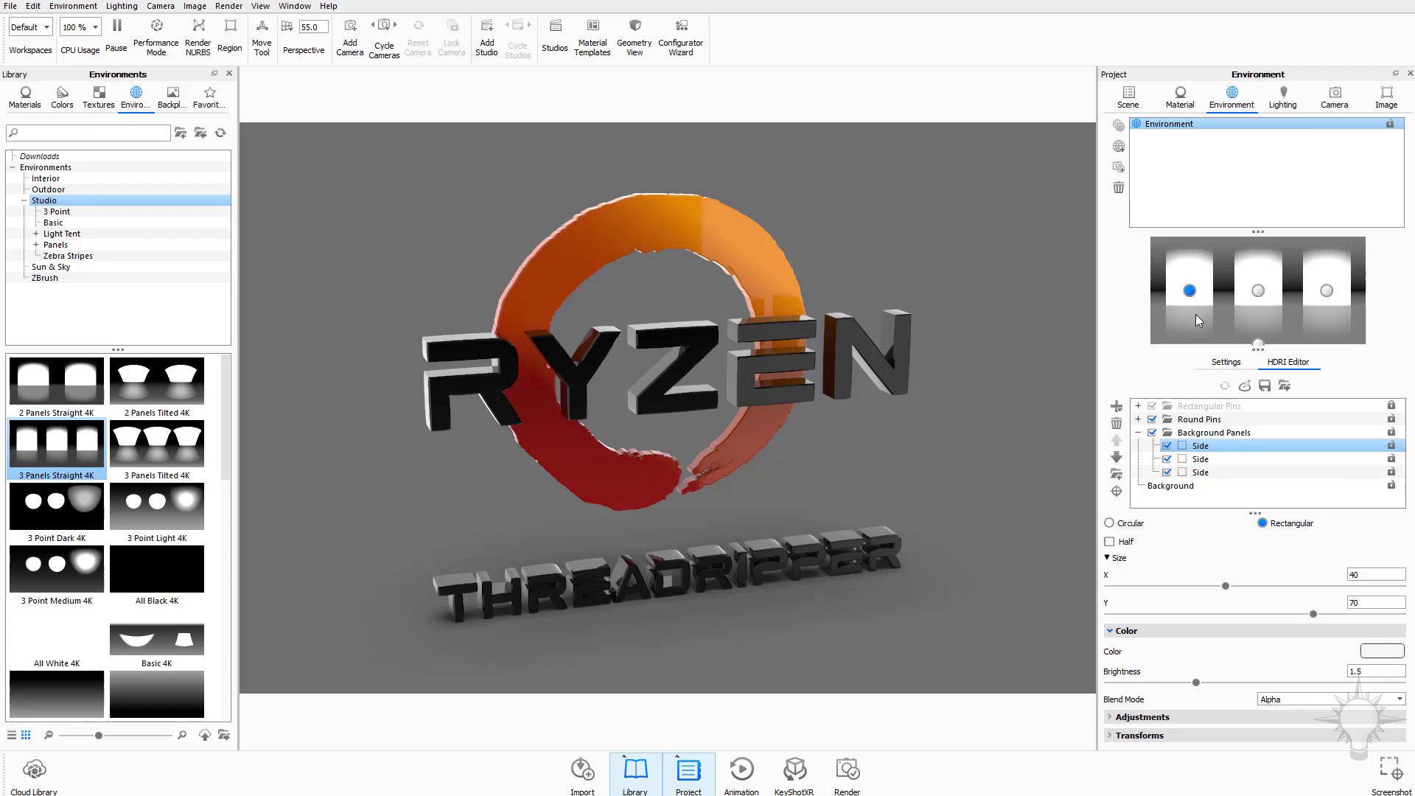
key("Up")
key("Up")
key("Up")
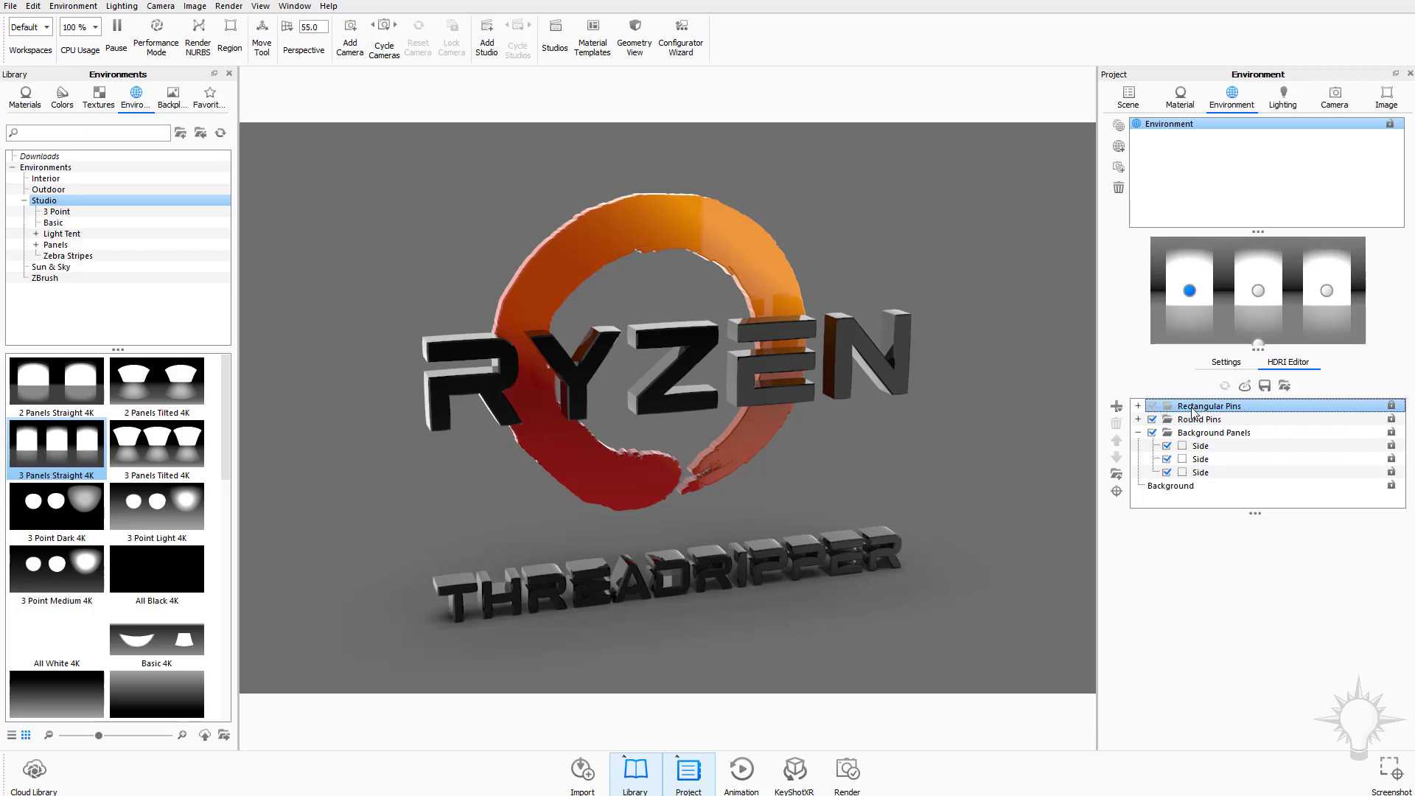
Toggle the Rectangular Pins, Round Pins and Background Panels groups on and off to compare lighting
left_click(1152, 406)
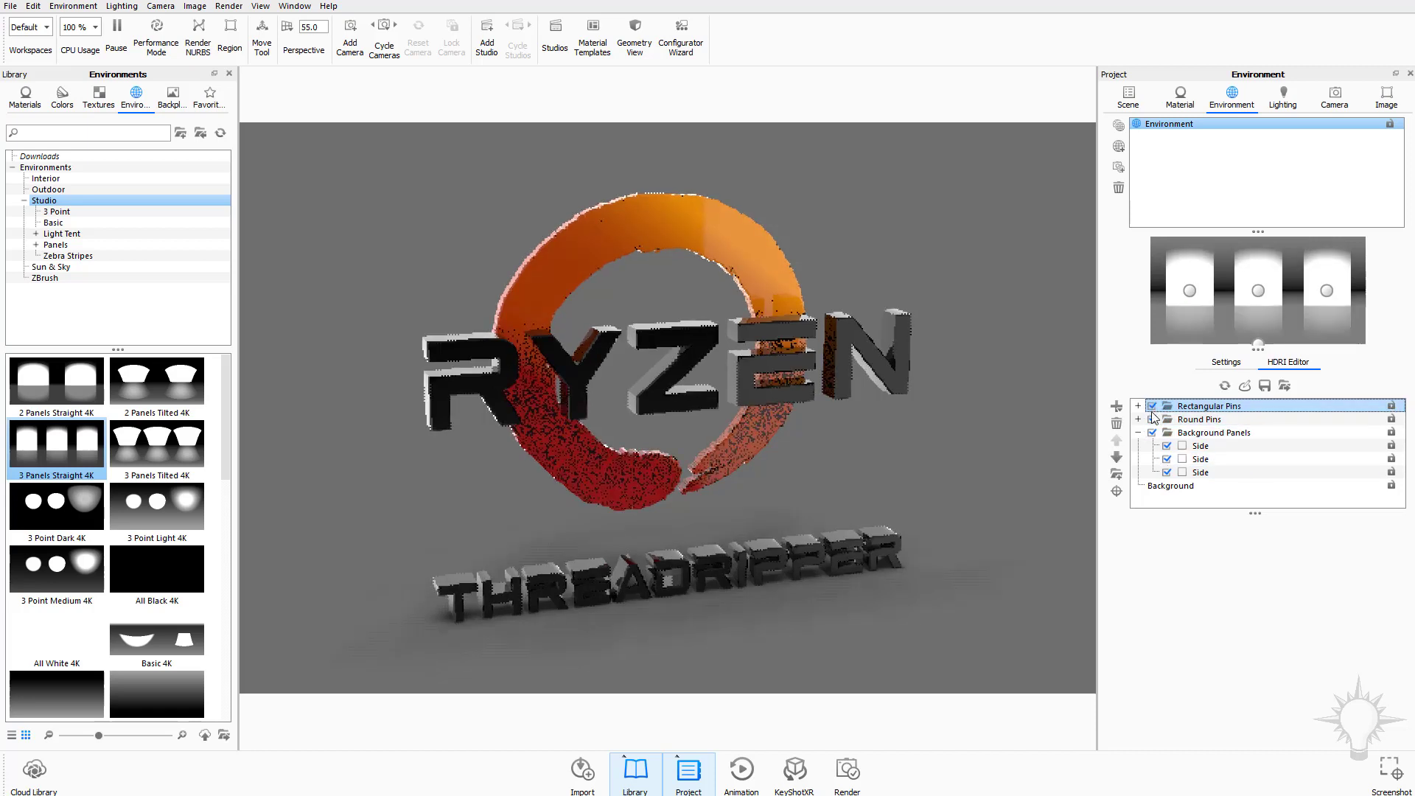
left_click(1152, 420)
left_click(1152, 433)
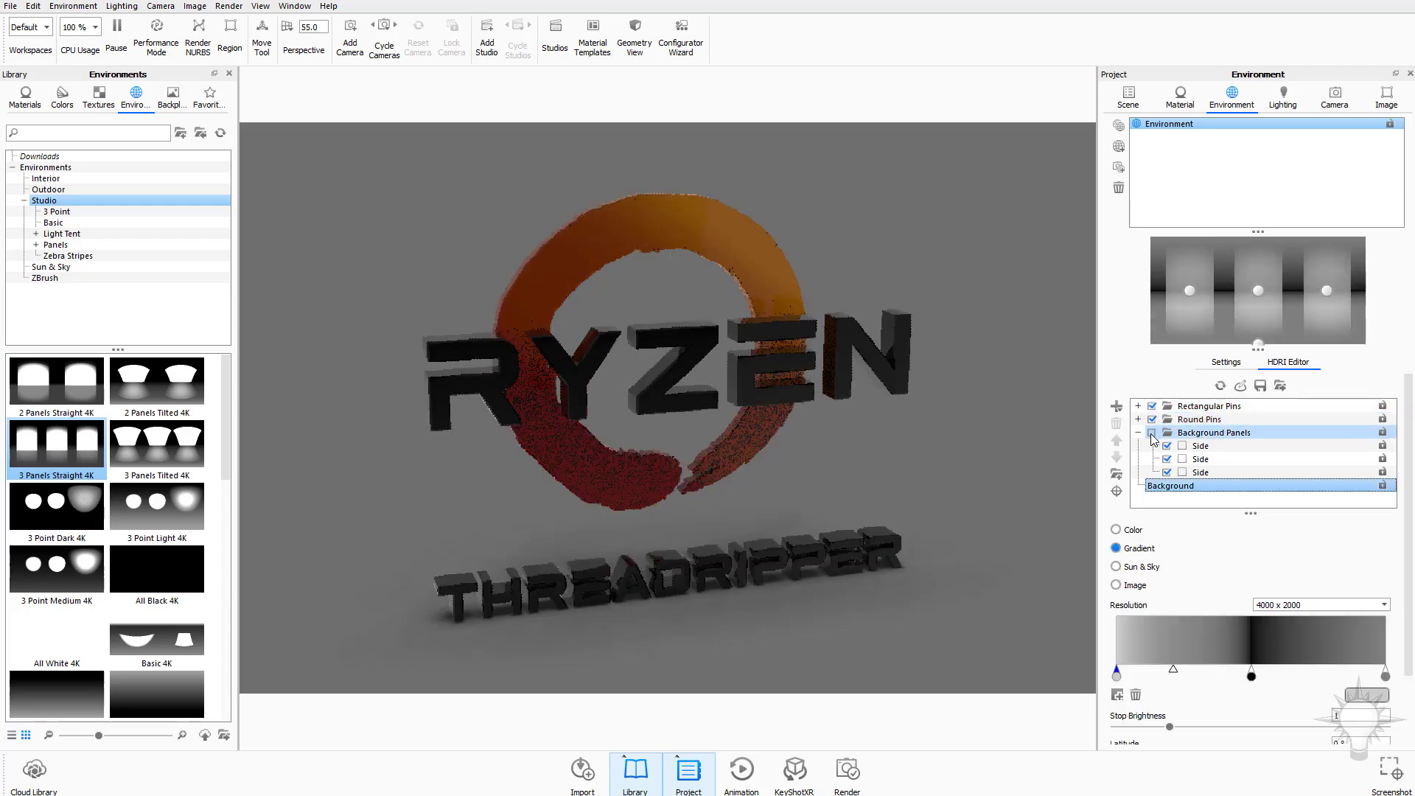
left_click(1152, 433)
Move a Floor Reflection pin, try Circular and Half shapes, revert to Rectangular, then delete the third pin
left_click(1191, 292)
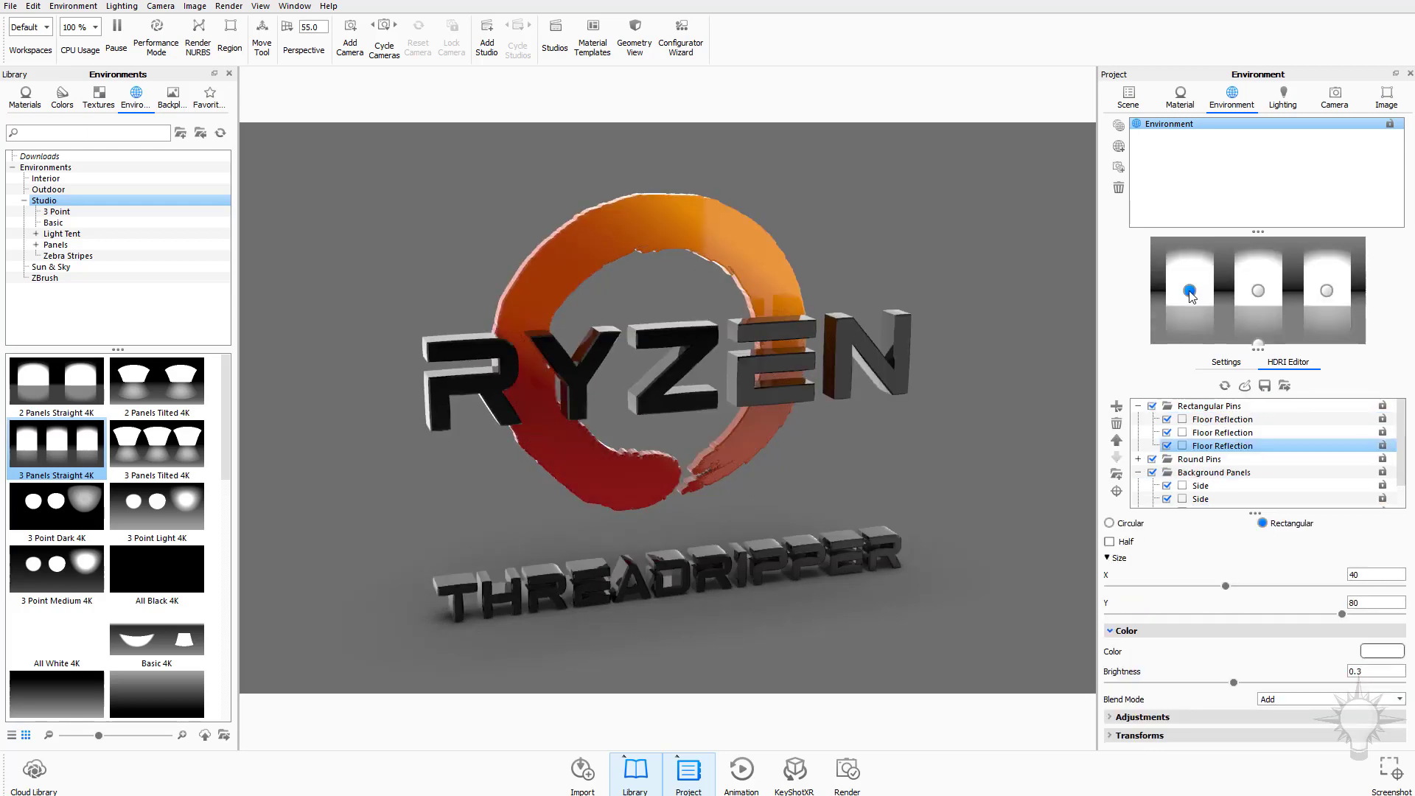
mouse_move(1198, 298)
left_mouse_down()
mouse_move(1193, 272)
mouse_move(1192, 308)
left_mouse_up()
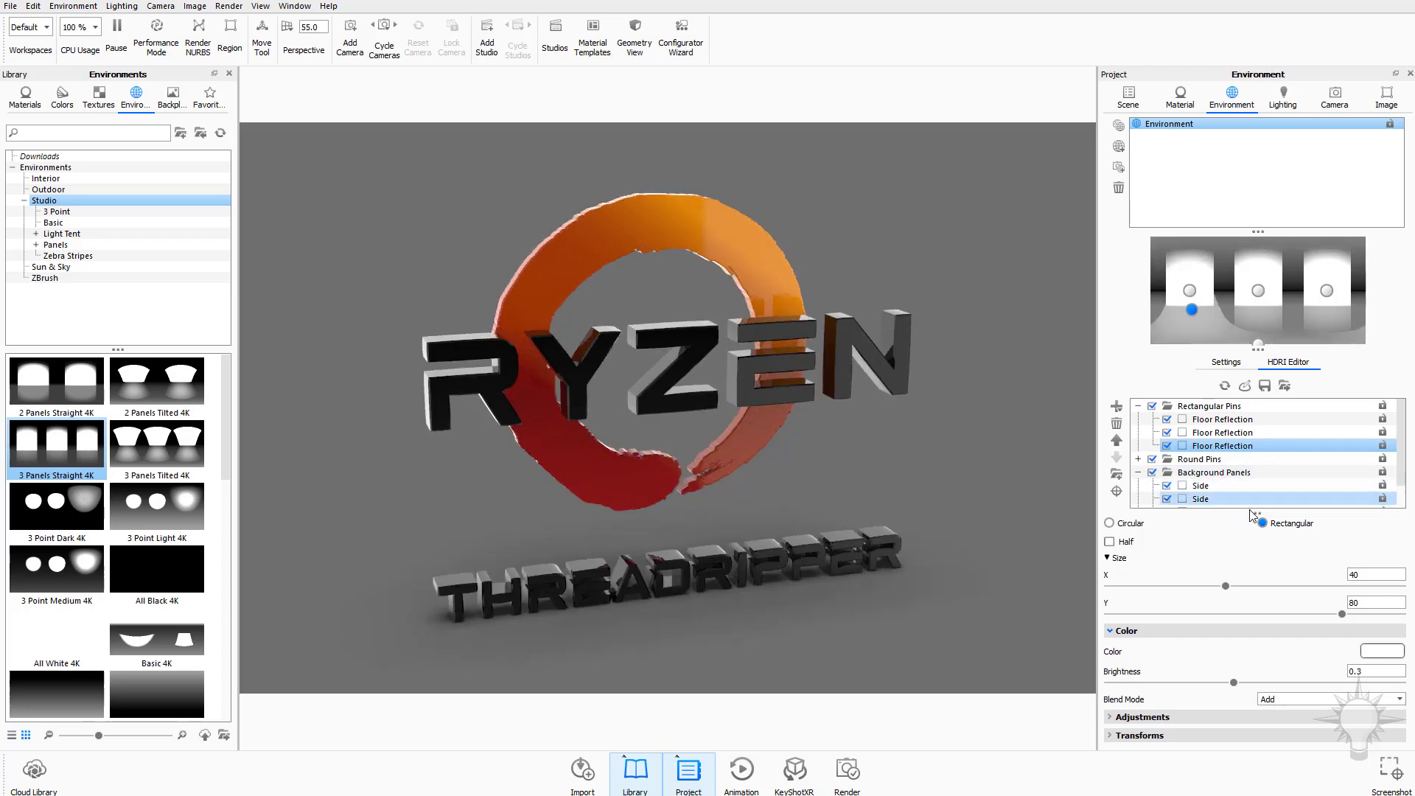
left_click(1125, 524)
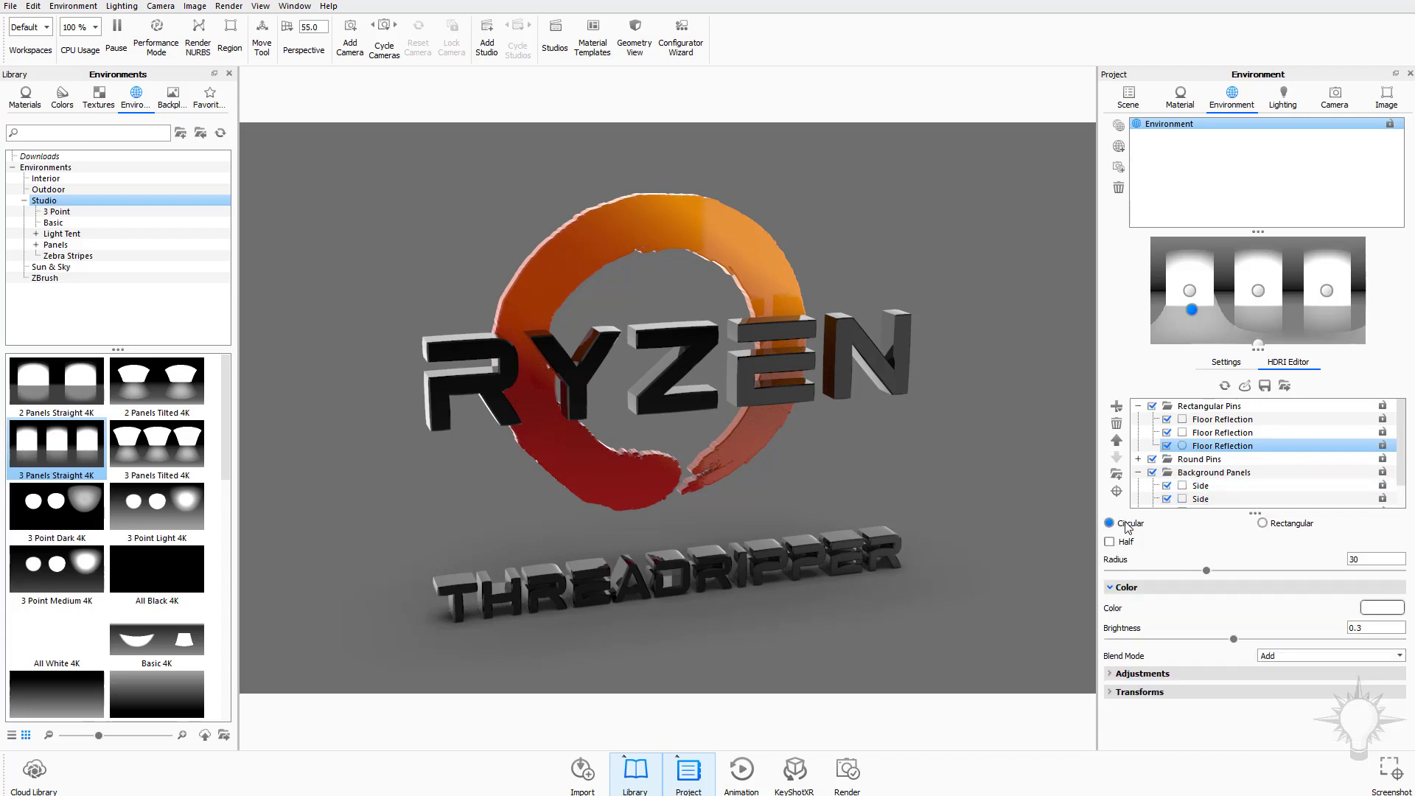
mouse_move(1192, 309)
left_mouse_down()
mouse_move(1204, 298)
mouse_move(1239, 317)
mouse_move(1192, 320)
left_mouse_up()
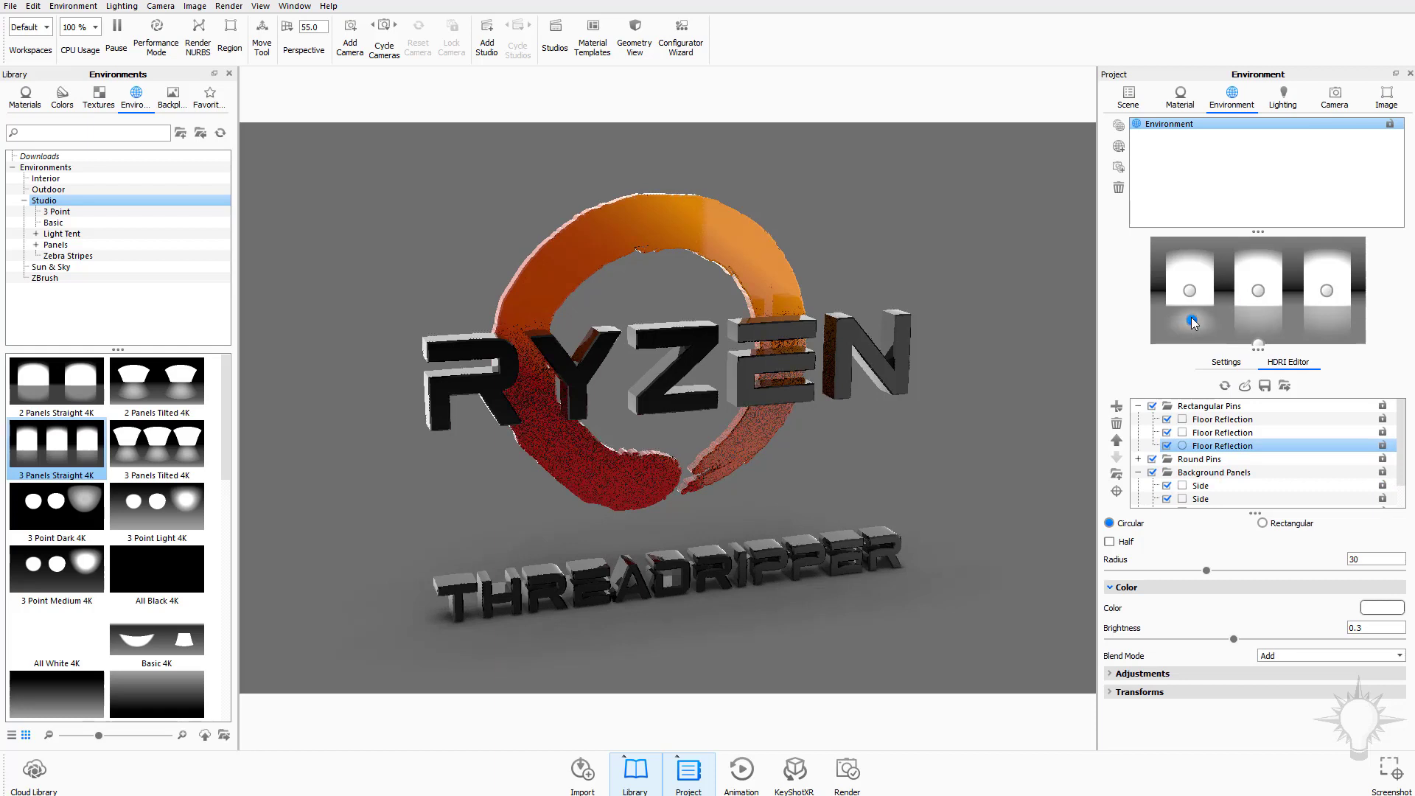
left_click(1123, 542)
mouse_move(1198, 324)
left_mouse_down()
mouse_move(1203, 259)
mouse_move(1194, 324)
left_mouse_up()
left_click(1237, 487)
left_click(1262, 523)
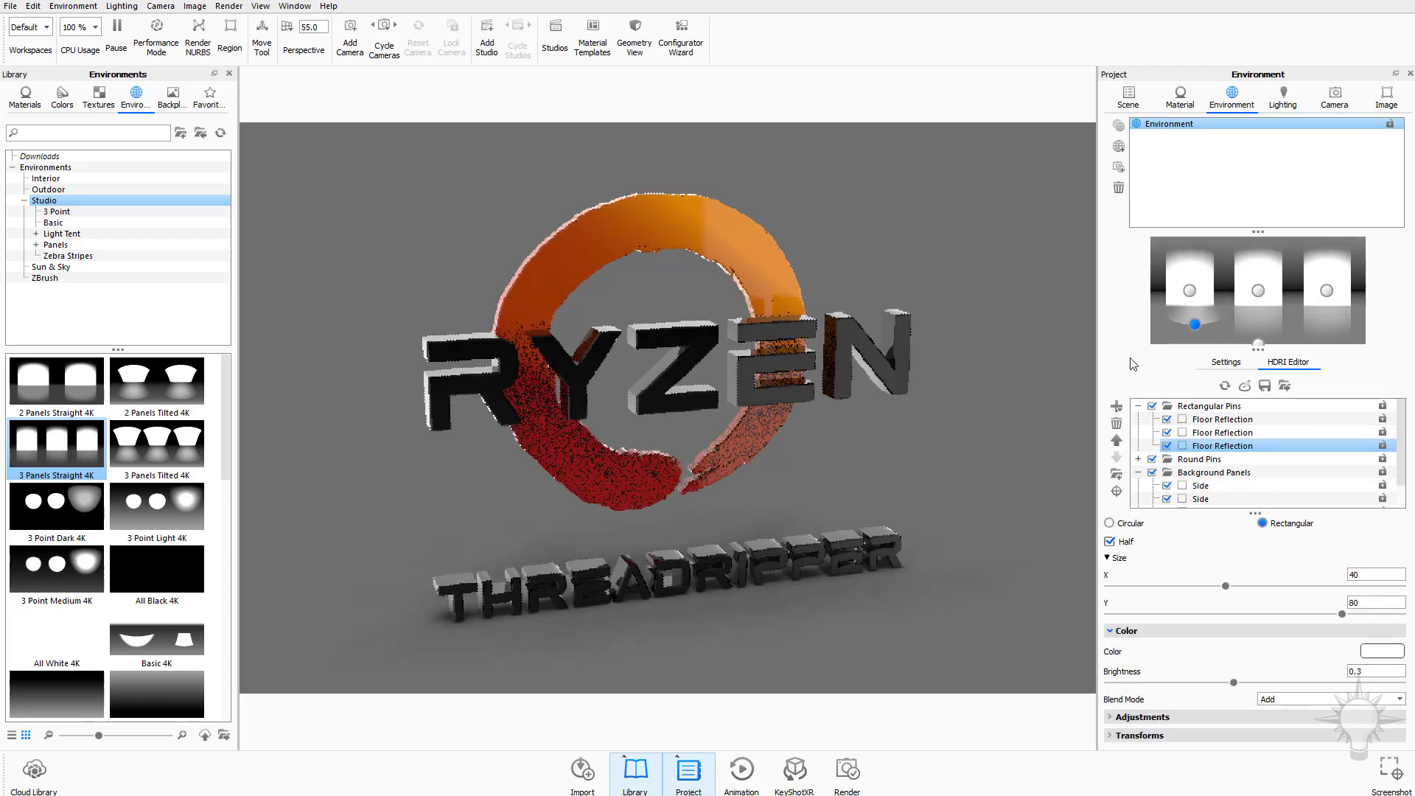
left_click(1117, 424)
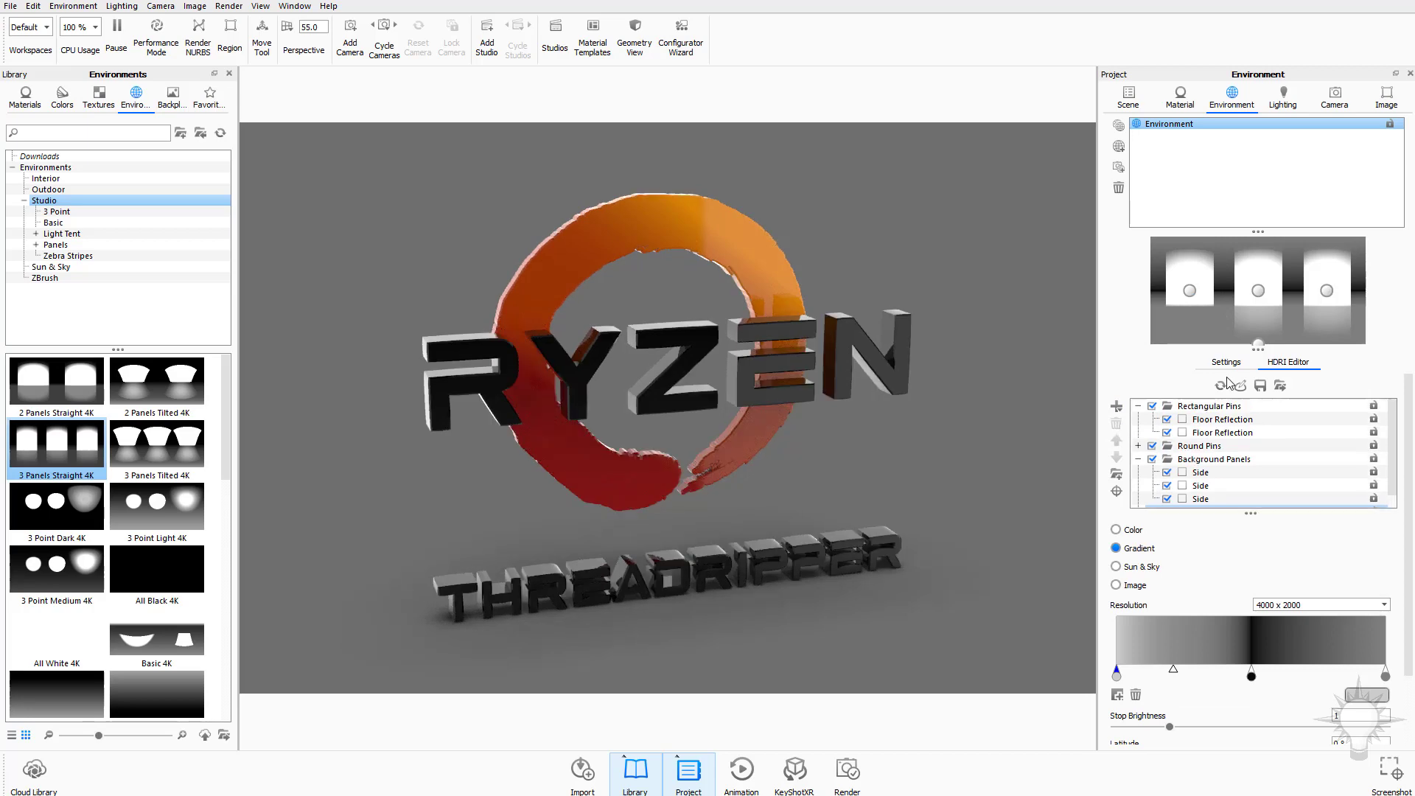
Delete the Rectangular Pins and Background Panels groups from the HDRI layer list
left_click(1220, 419)
left_click(1207, 406)
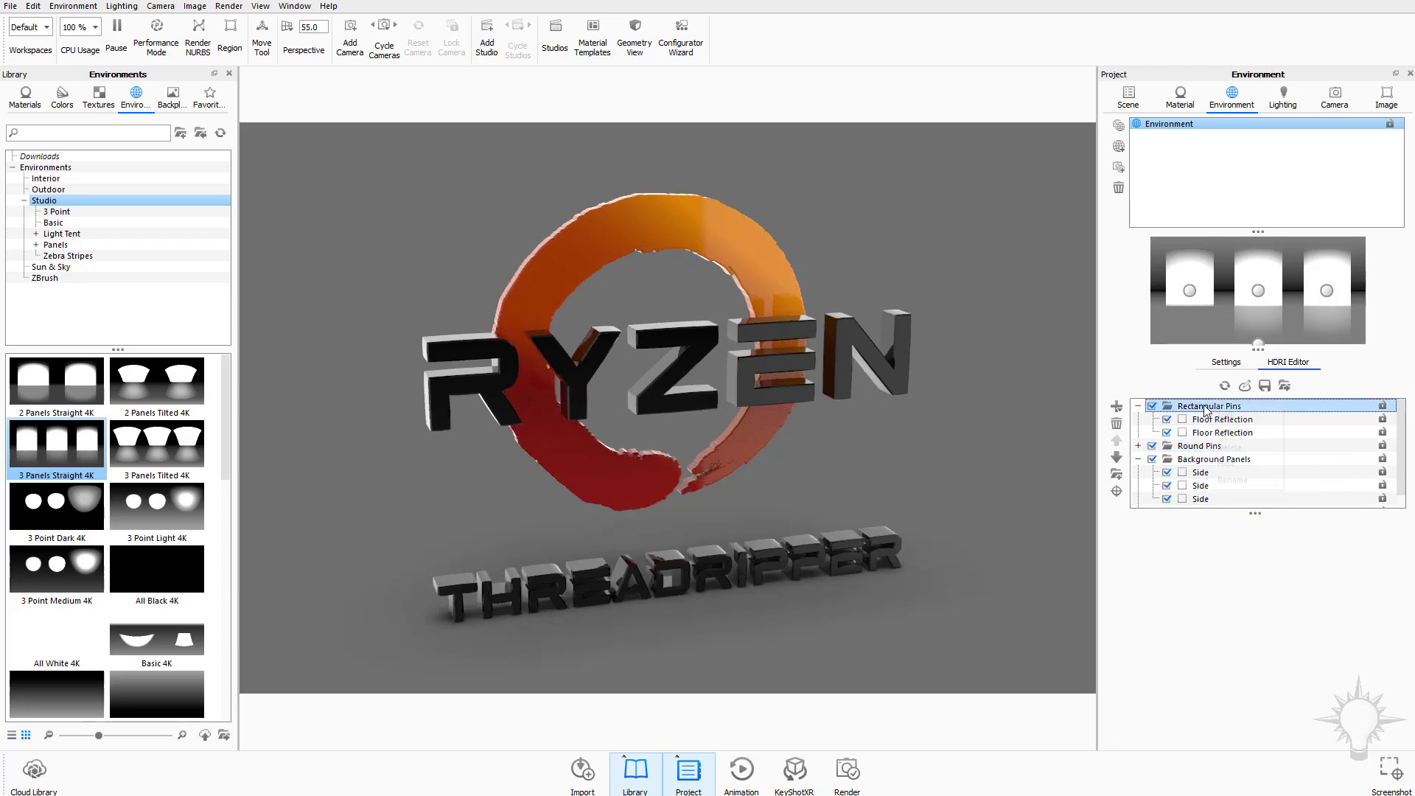
right_click(1205, 409)
left_click(1231, 448)
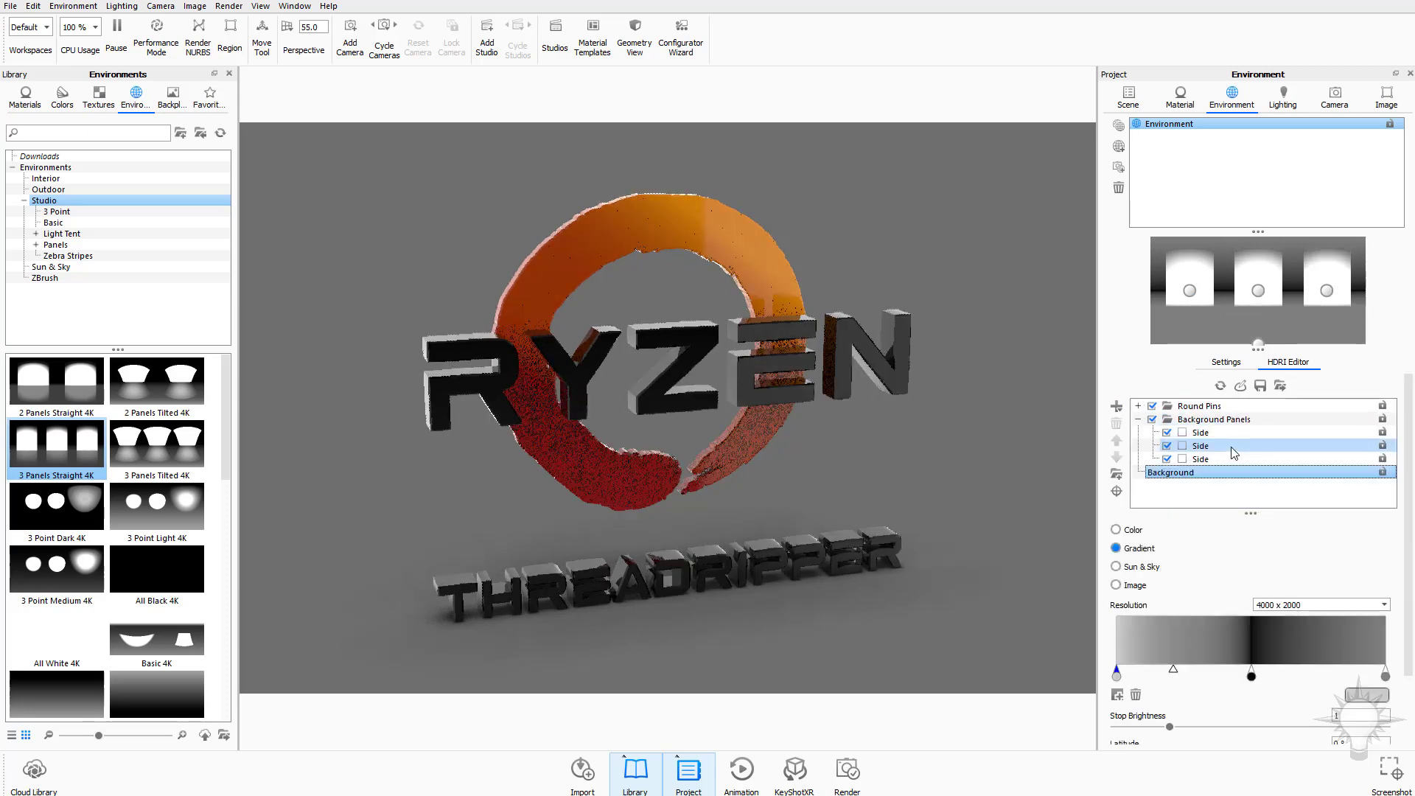
left_click(1212, 420)
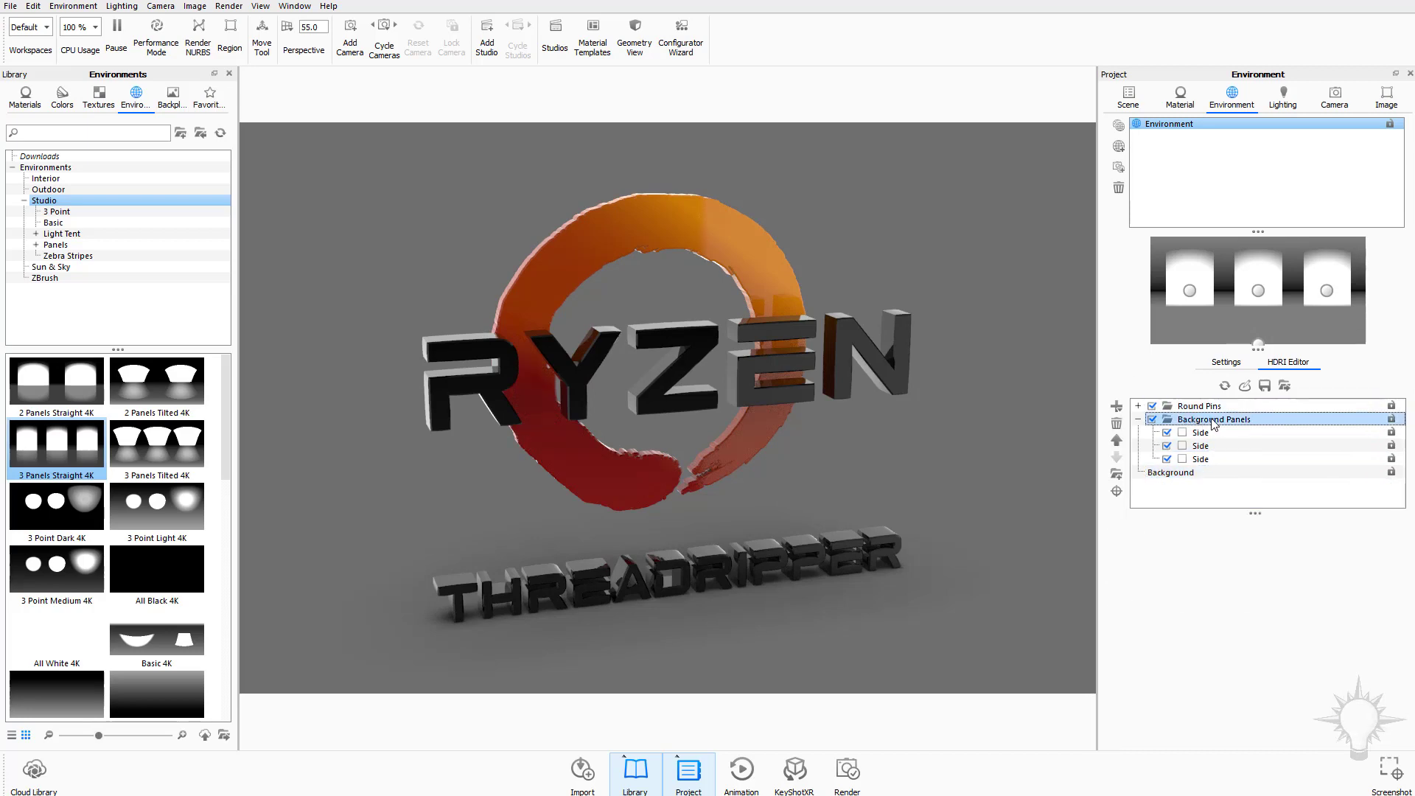
right_click(1214, 421)
left_click(1247, 461)
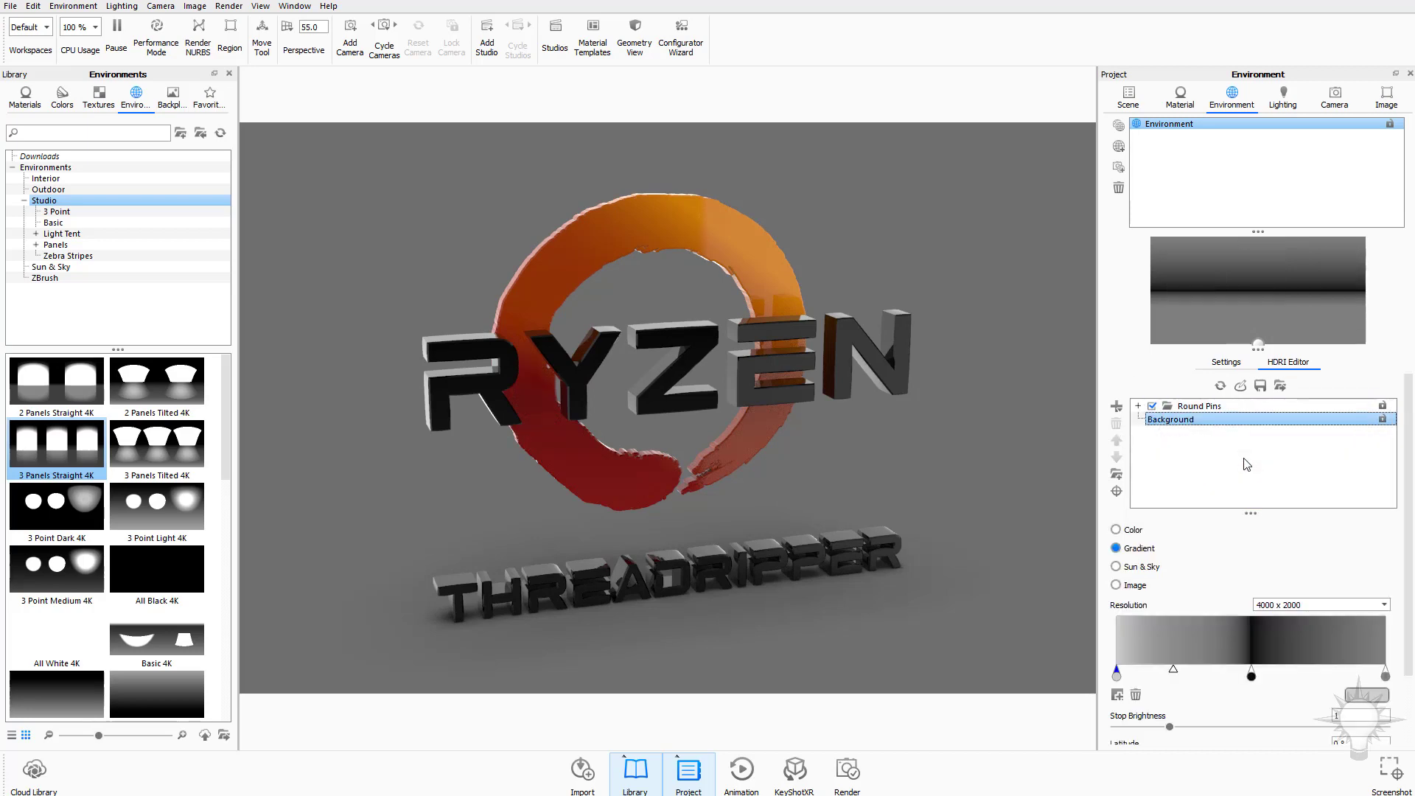
Raise the Round Pins Floor pin, delete the Round Pins group, and choose All Black 4K
left_click(1200, 408)
left_click(1138, 406)
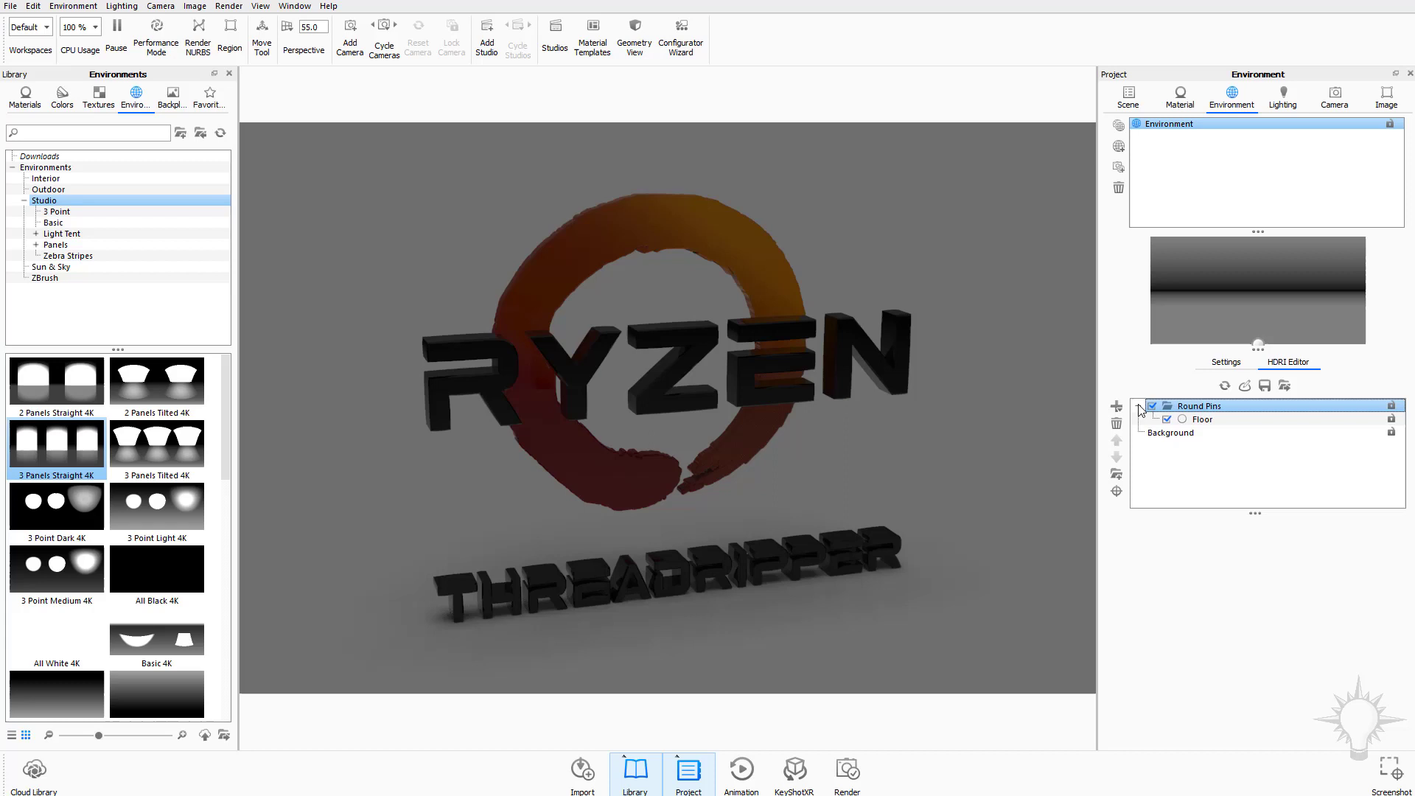
left_click(1172, 422)
mouse_move(1259, 345)
left_mouse_down()
mouse_move(1261, 311)
mouse_move(1259, 333)
left_mouse_up()
left_click(1209, 407)
right_click(1209, 408)
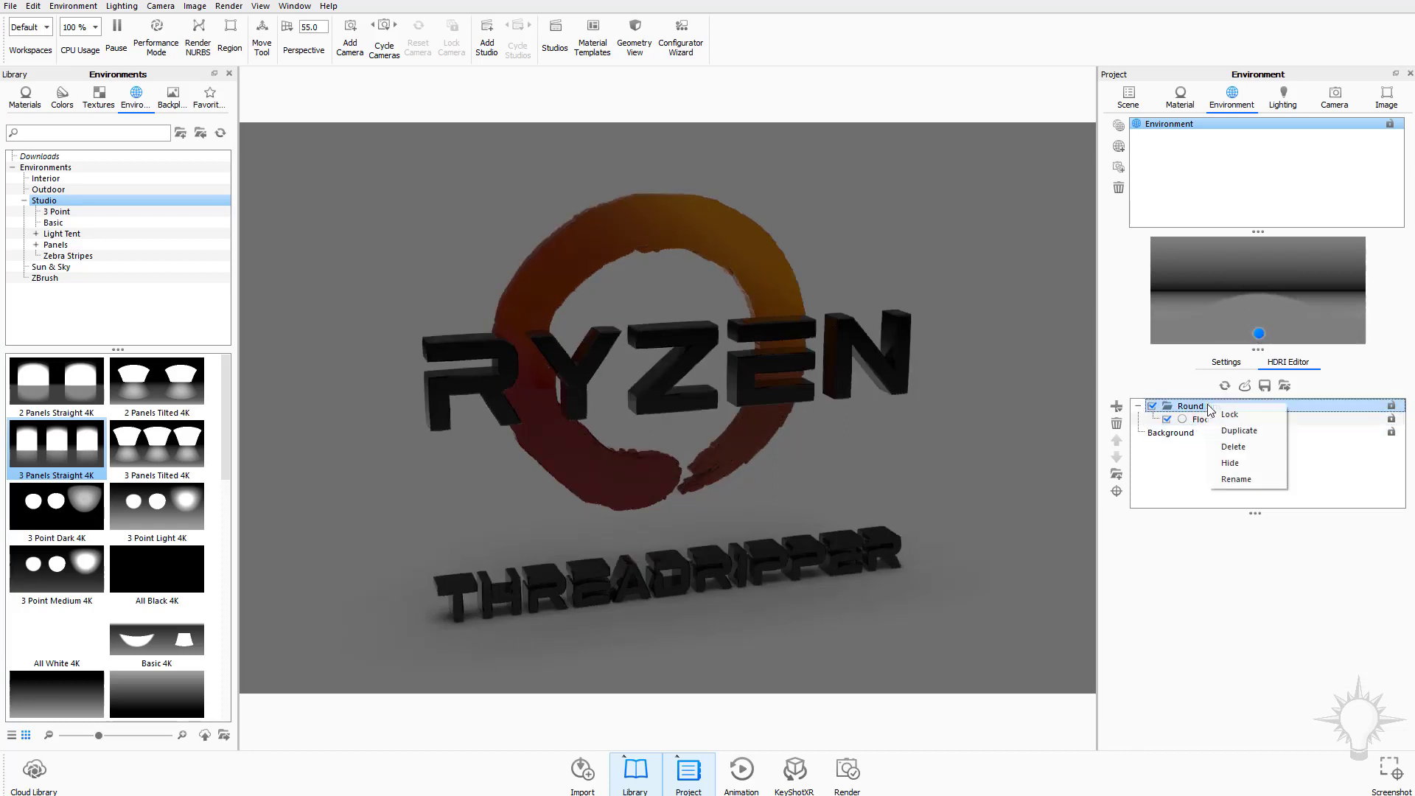
left_click(1233, 447)
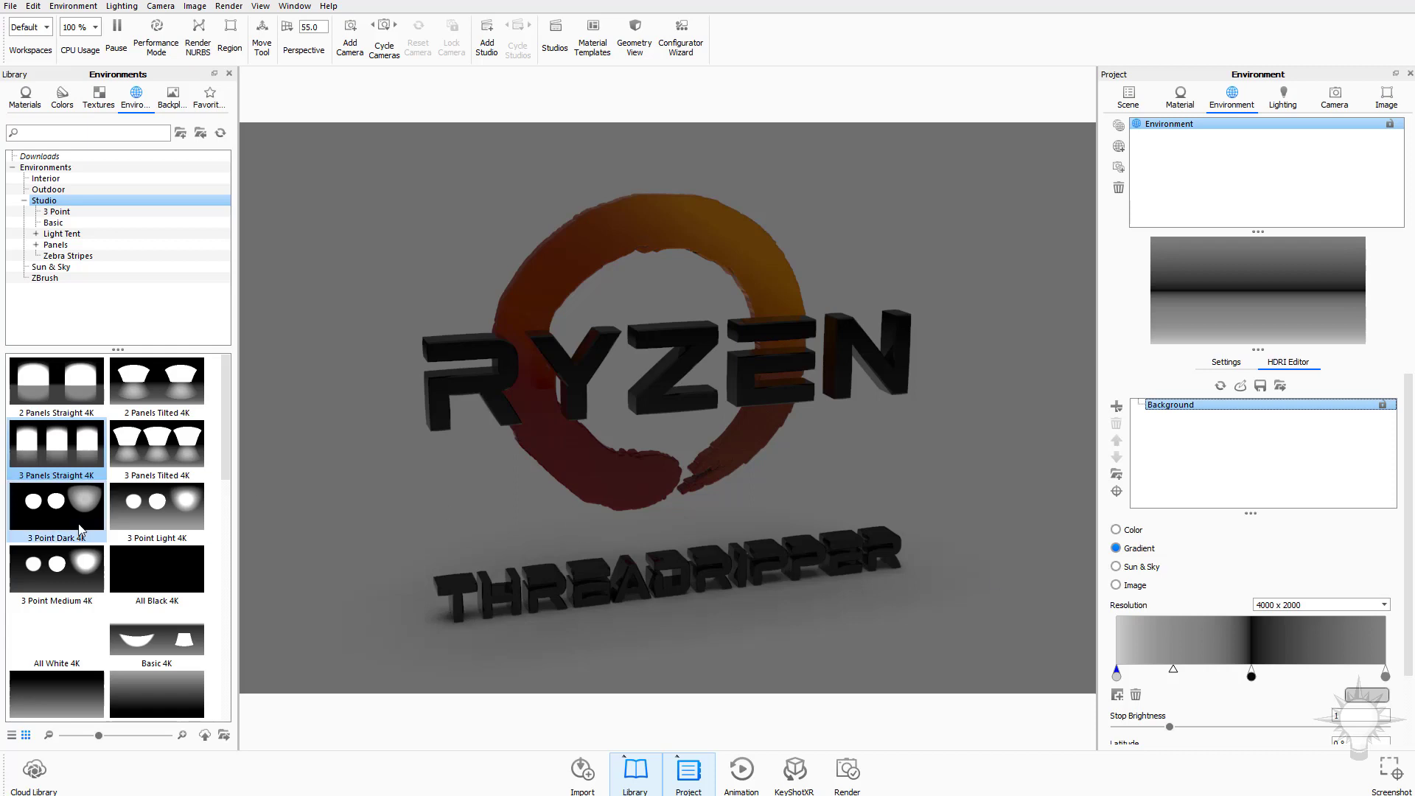
left_click(146, 568)
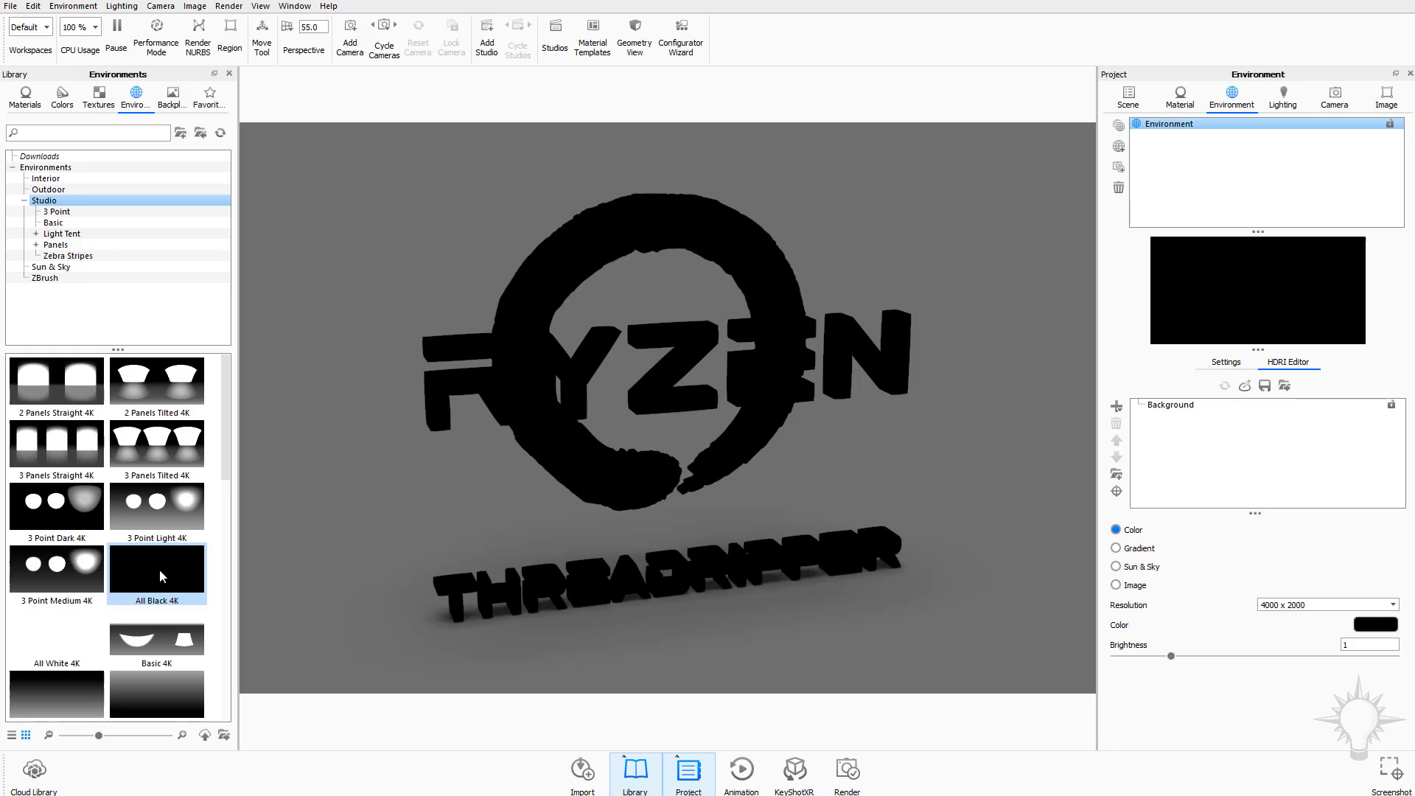
Add a standard pin to the All Black HDRI and drag it to the upper left
left_click(1117, 407)
left_click(1130, 426)
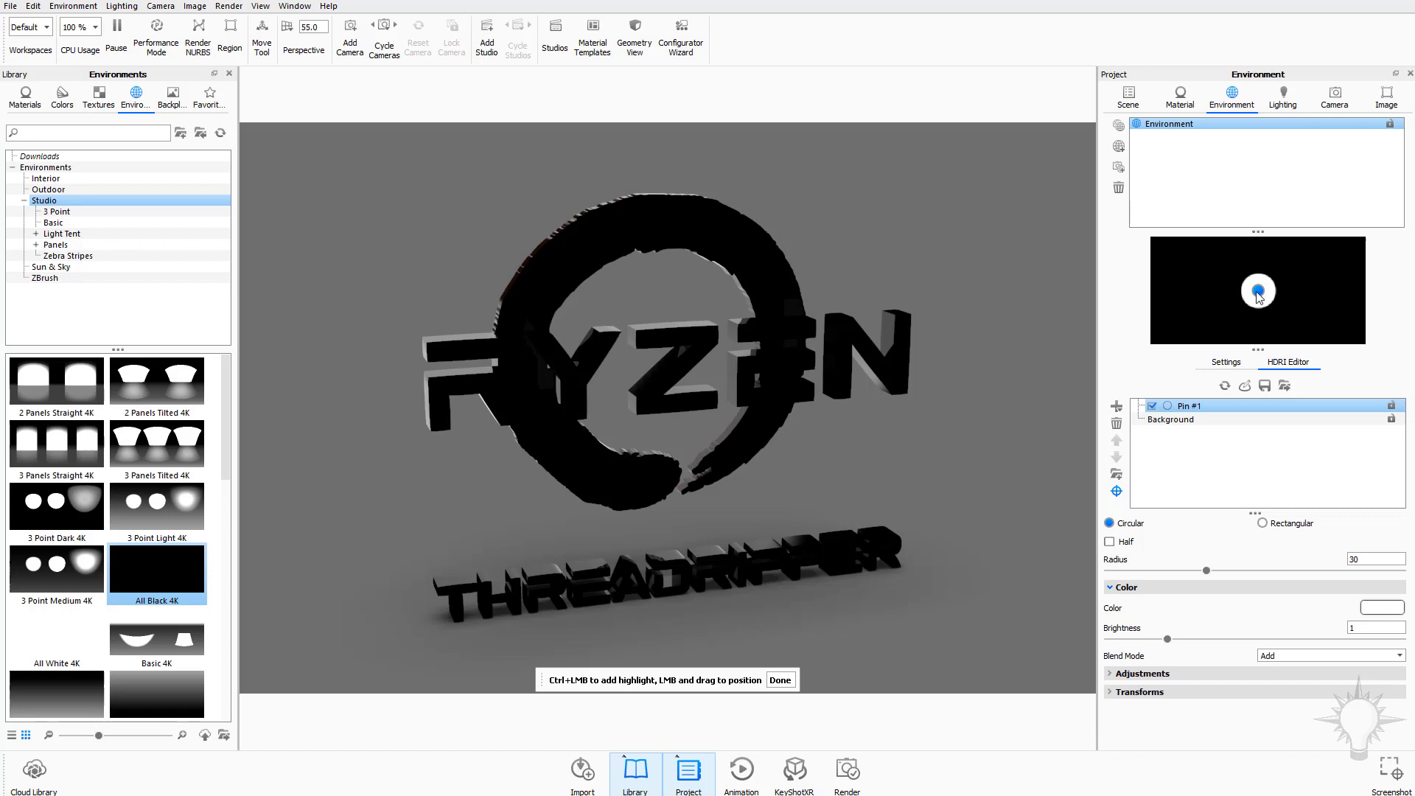
left_click_drag(1258, 293, 1185, 273)
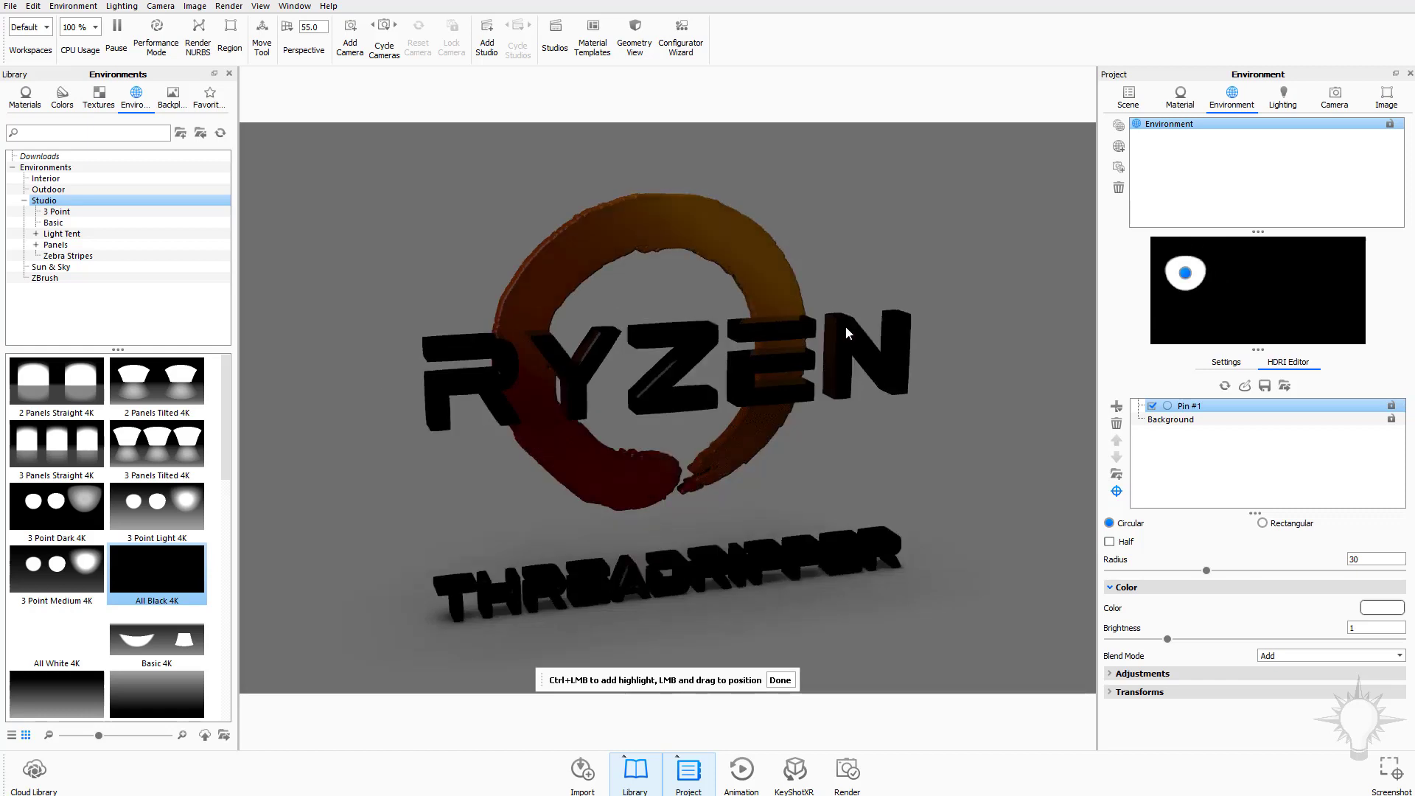
Set the background to Lighting Environment and drag the highlight to the upper right, then the centre
left_click(1226, 363)
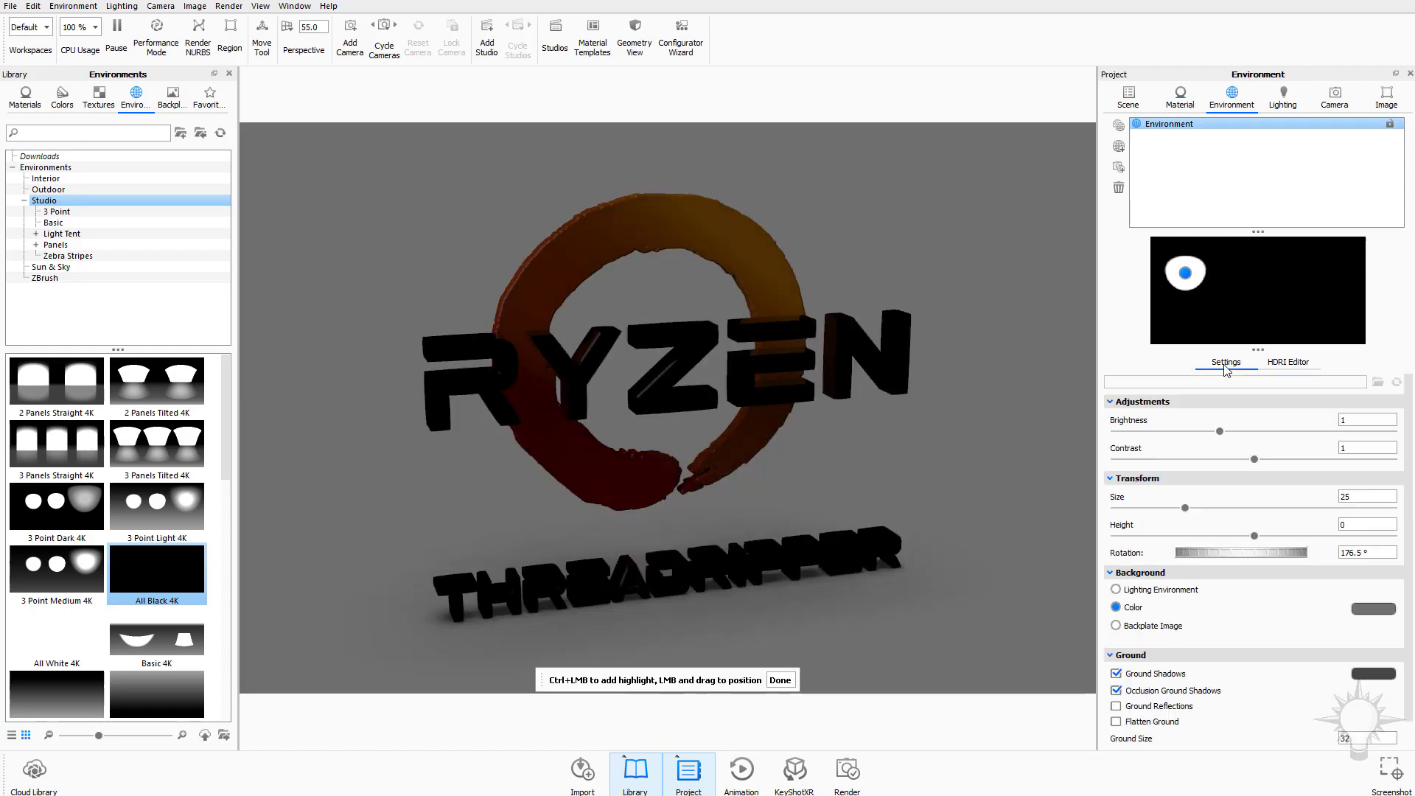
left_click(1143, 590)
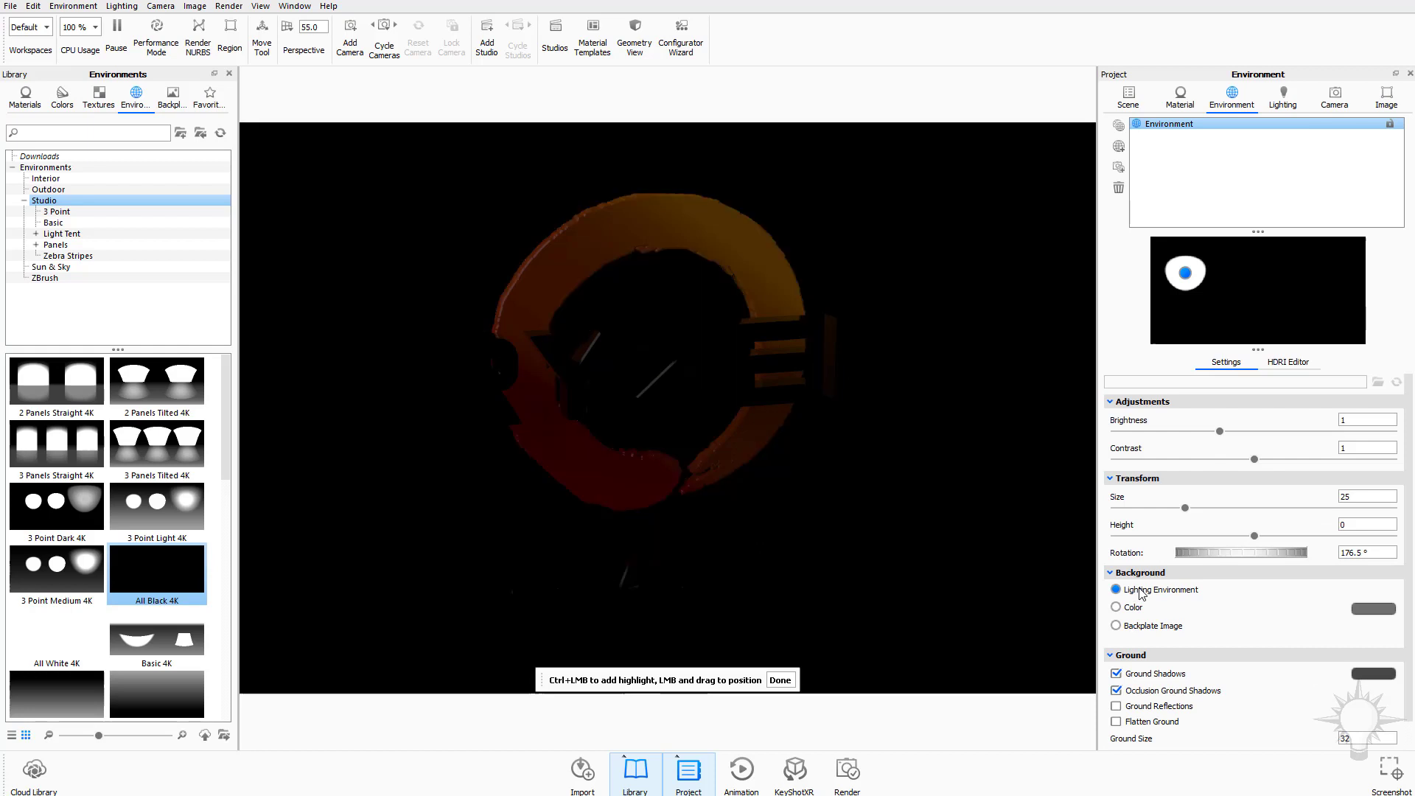
left_click_drag(1186, 276, 1346, 255)
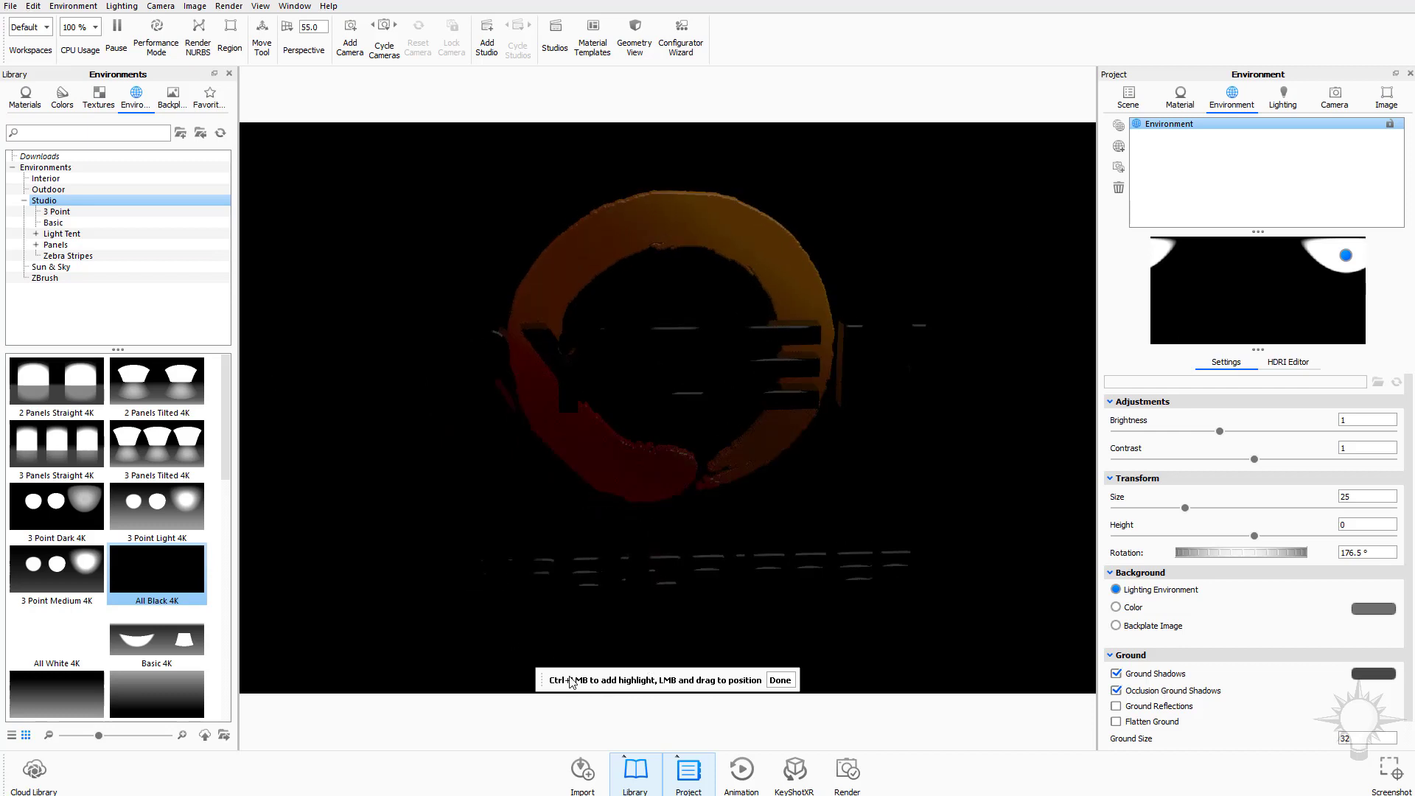
left_click_drag(1346, 255, 1266, 293)
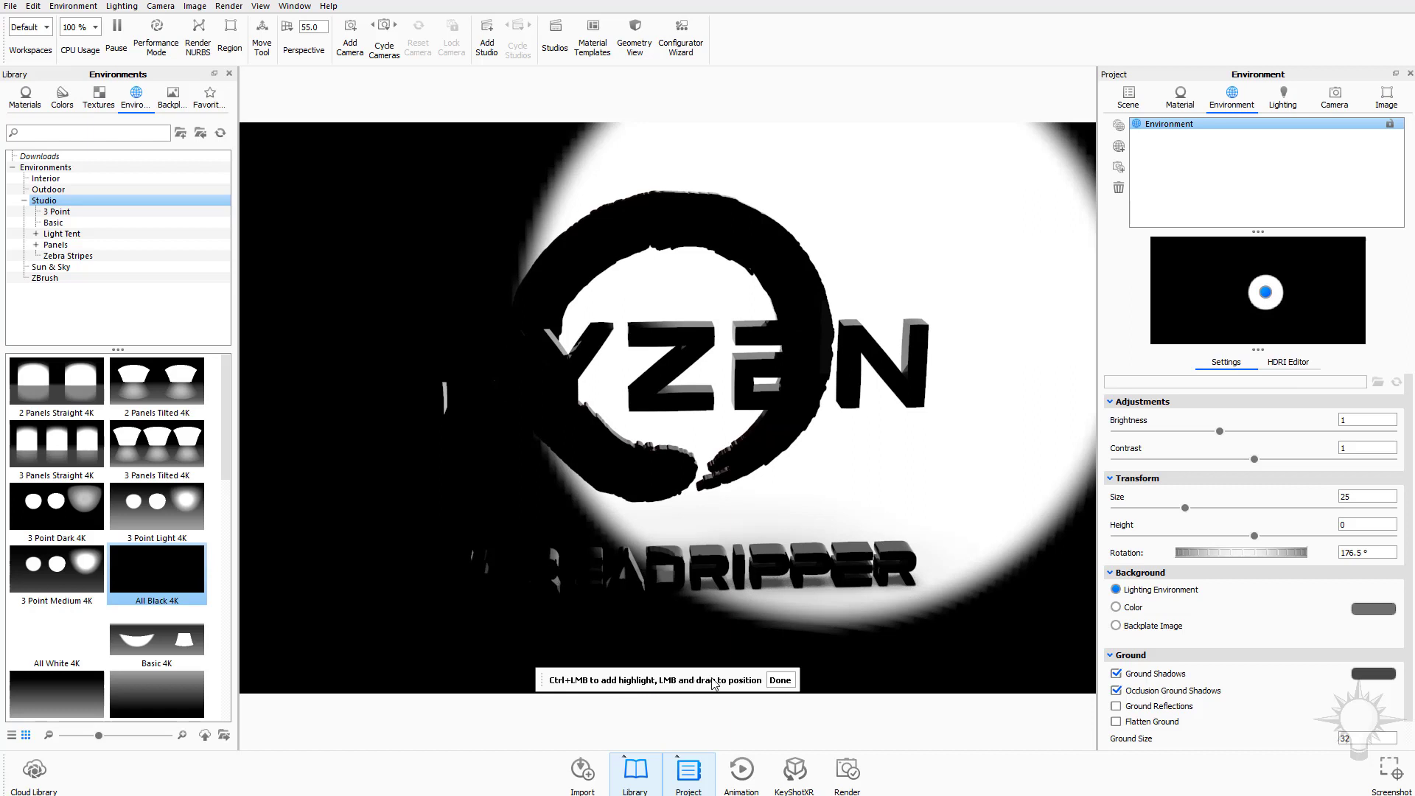
left_click(780, 679)
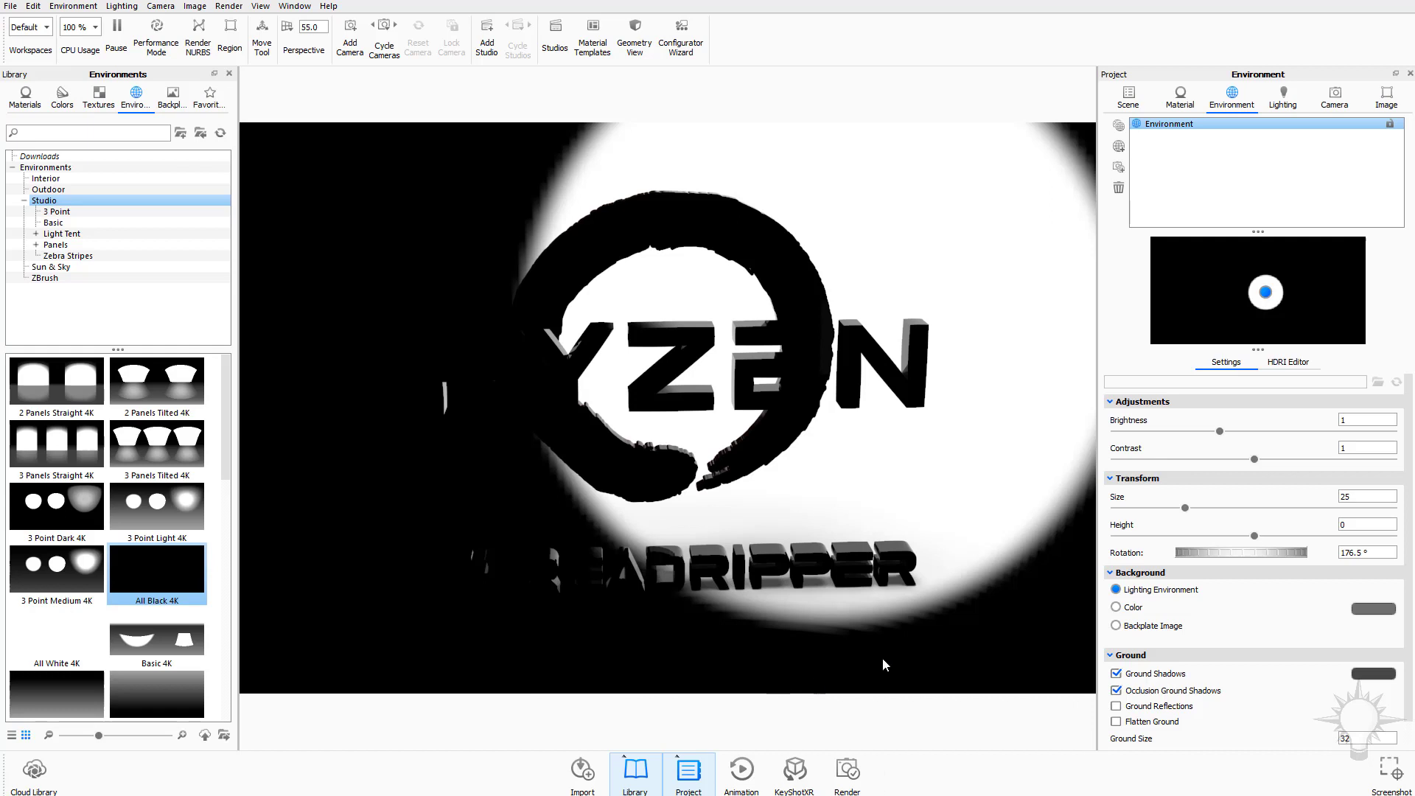
In the HDRI Editor, nudge Pin #1 slightly left and then delete it
left_click(1286, 363)
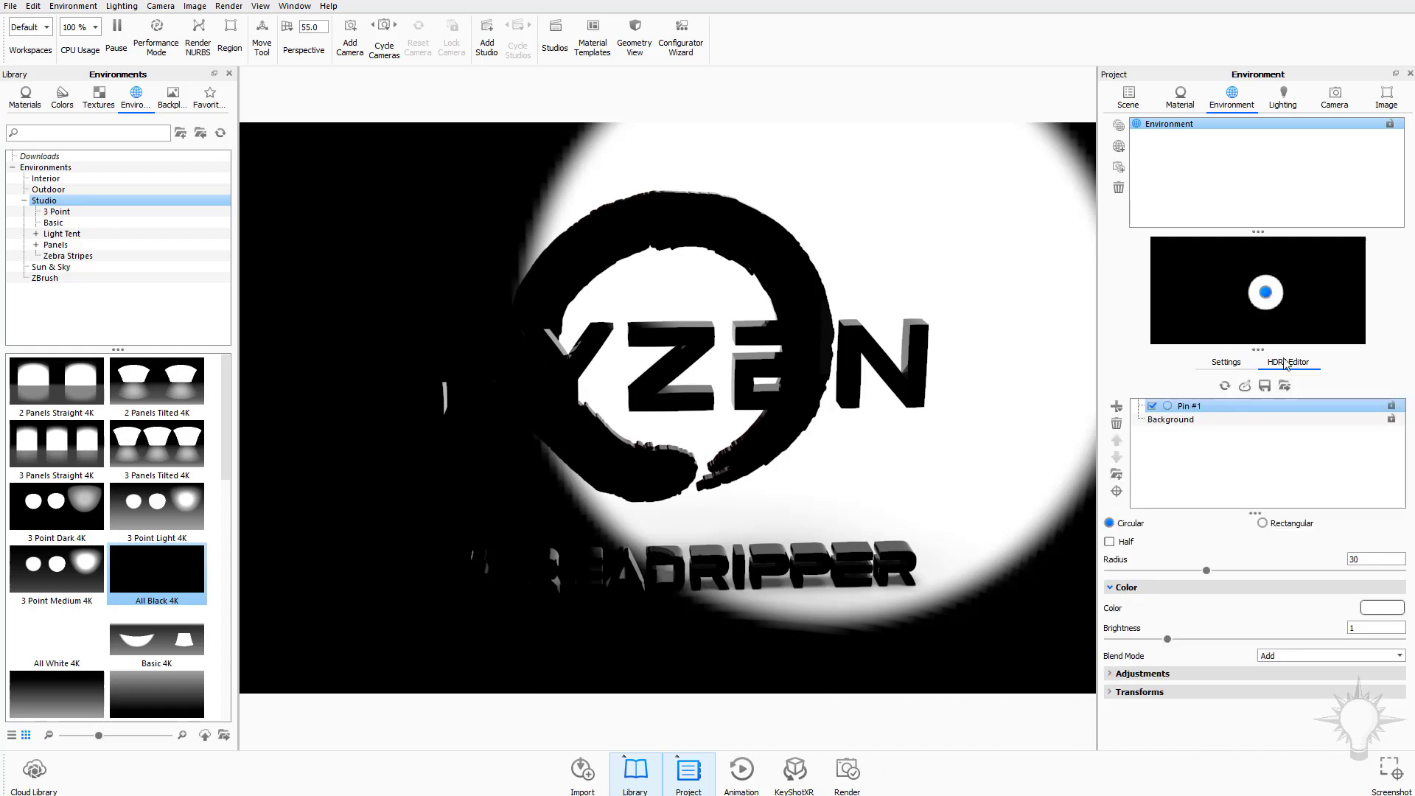
left_click_drag(1263, 308, 1251, 302)
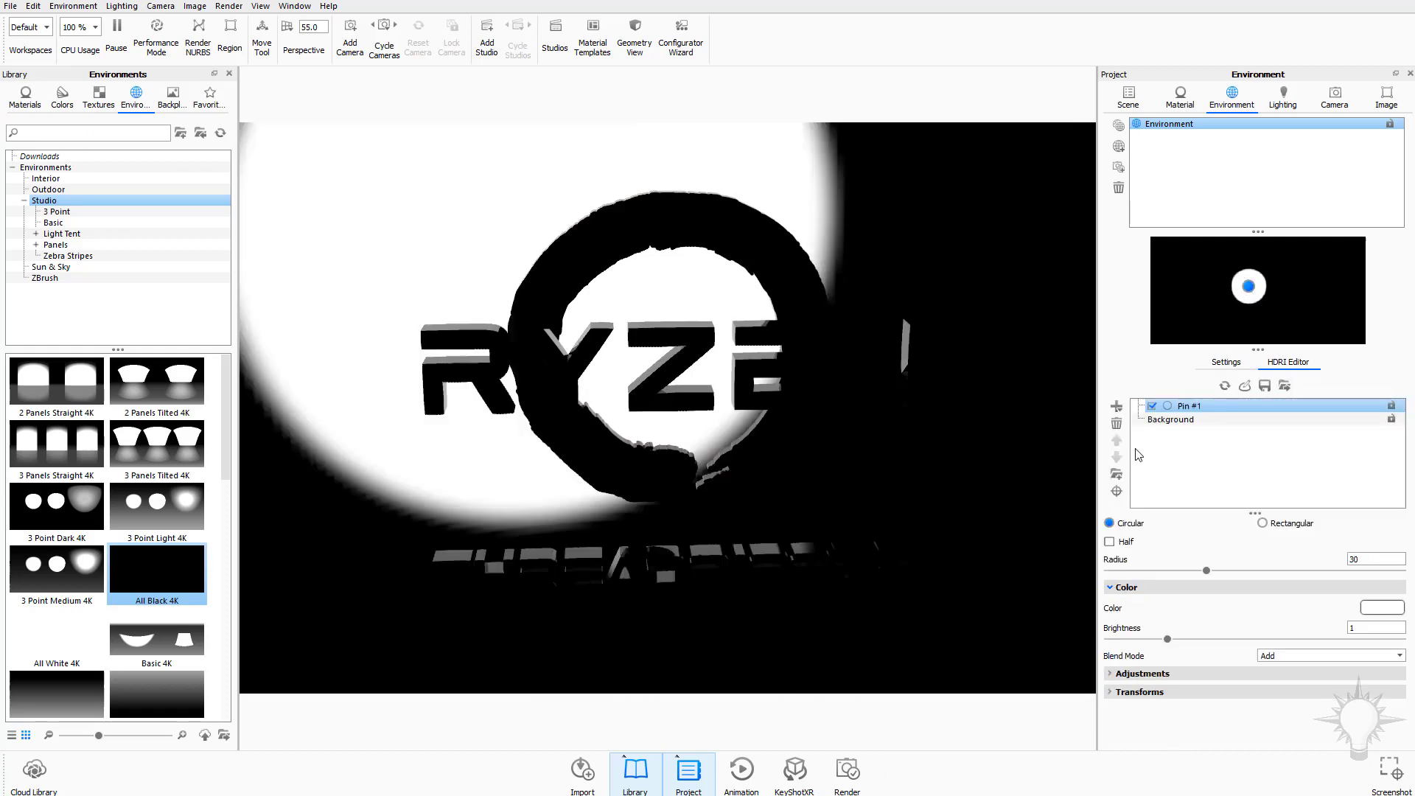
left_click(1116, 423)
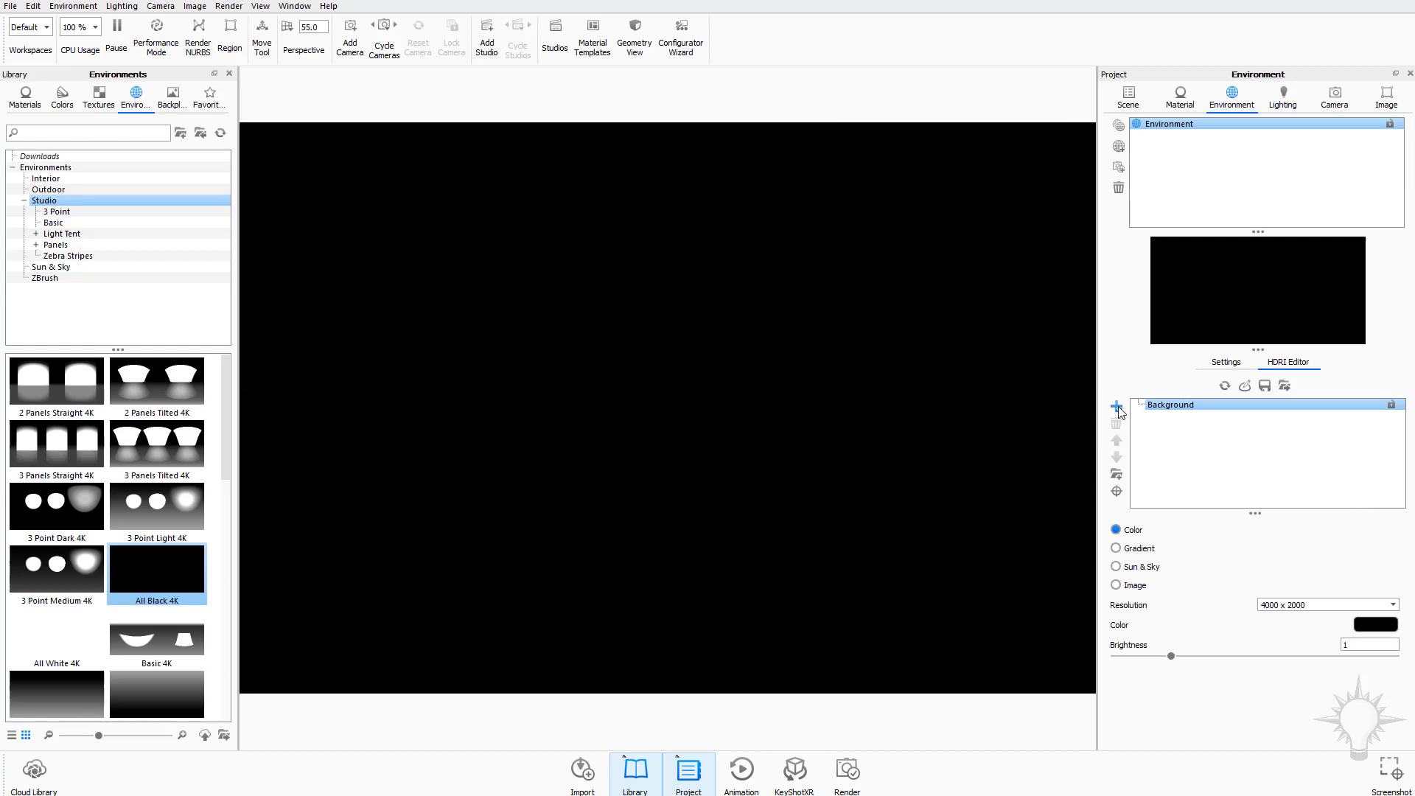
Add four circular light pins, Pins #2 through #5, to the HDRI
left_click(1116, 406)
left_click(1141, 422)
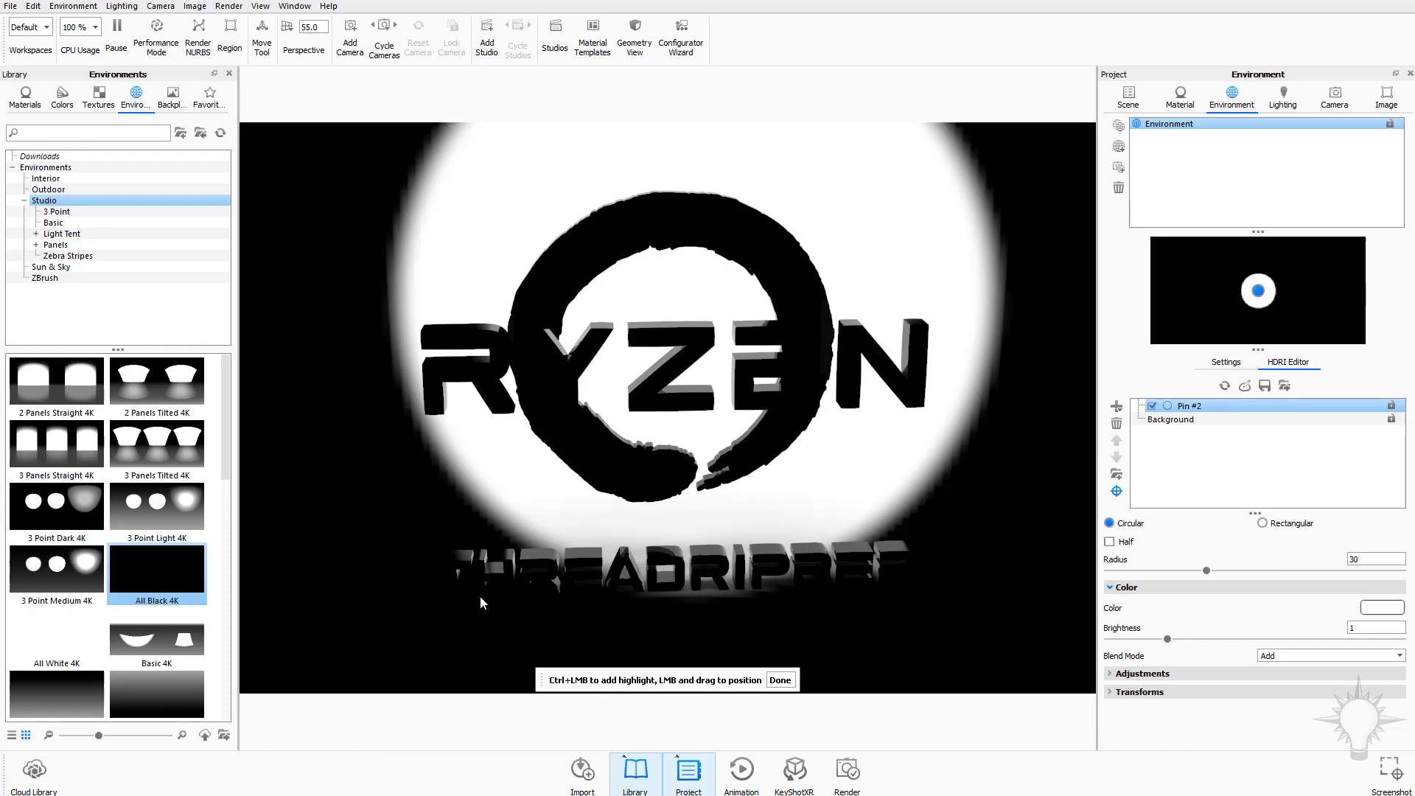
left_click(426, 339, "ctrl")
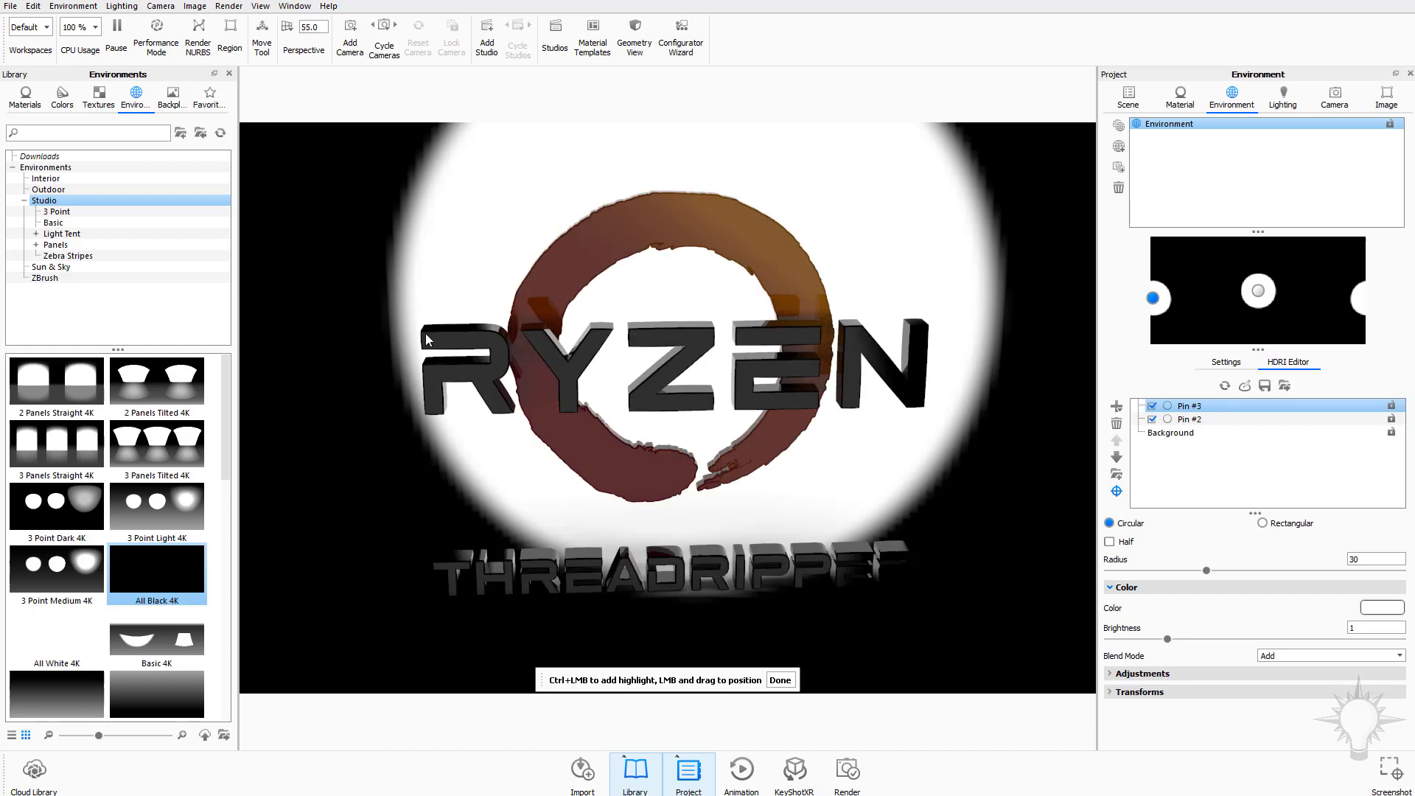
left_click(679, 202, "ctrl")
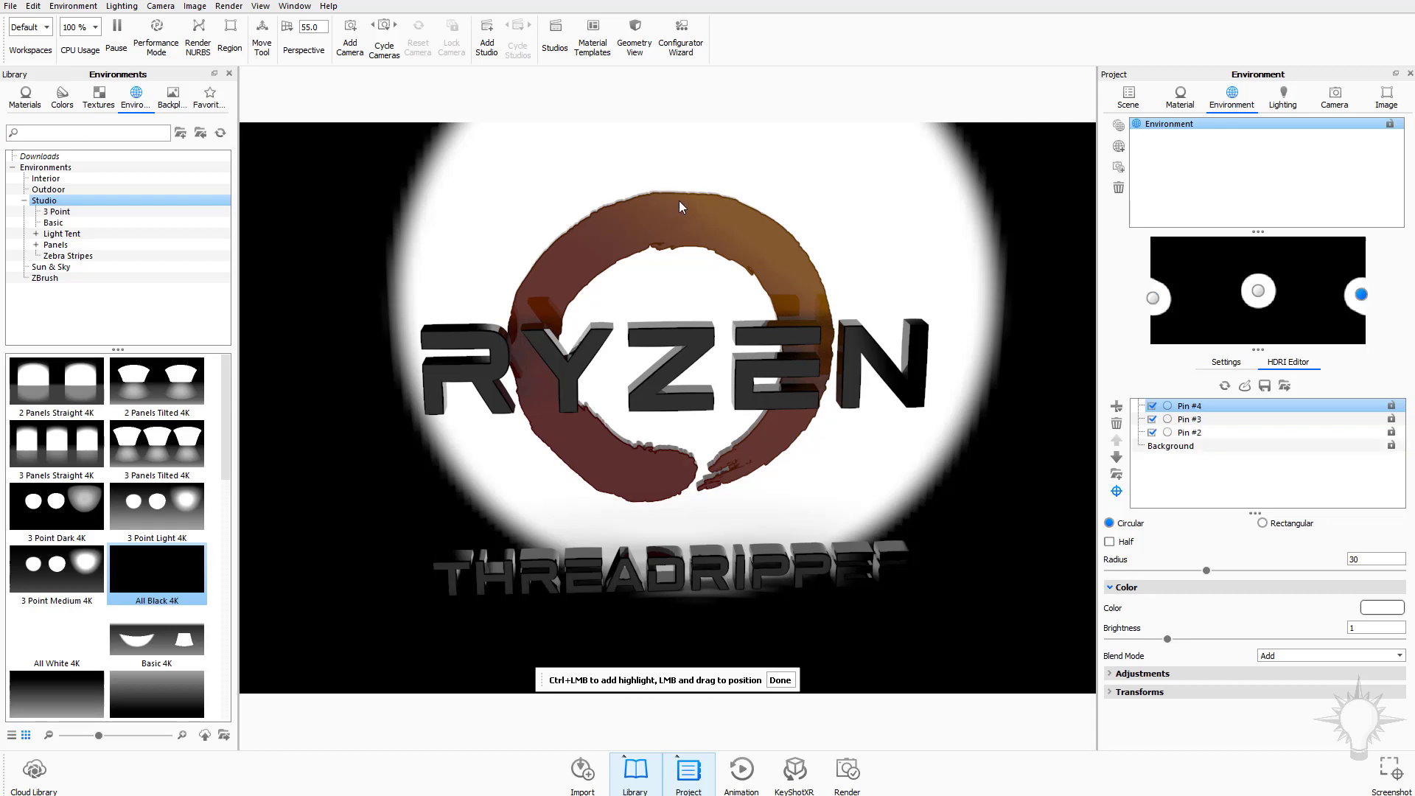
left_click(779, 574, "ctrl")
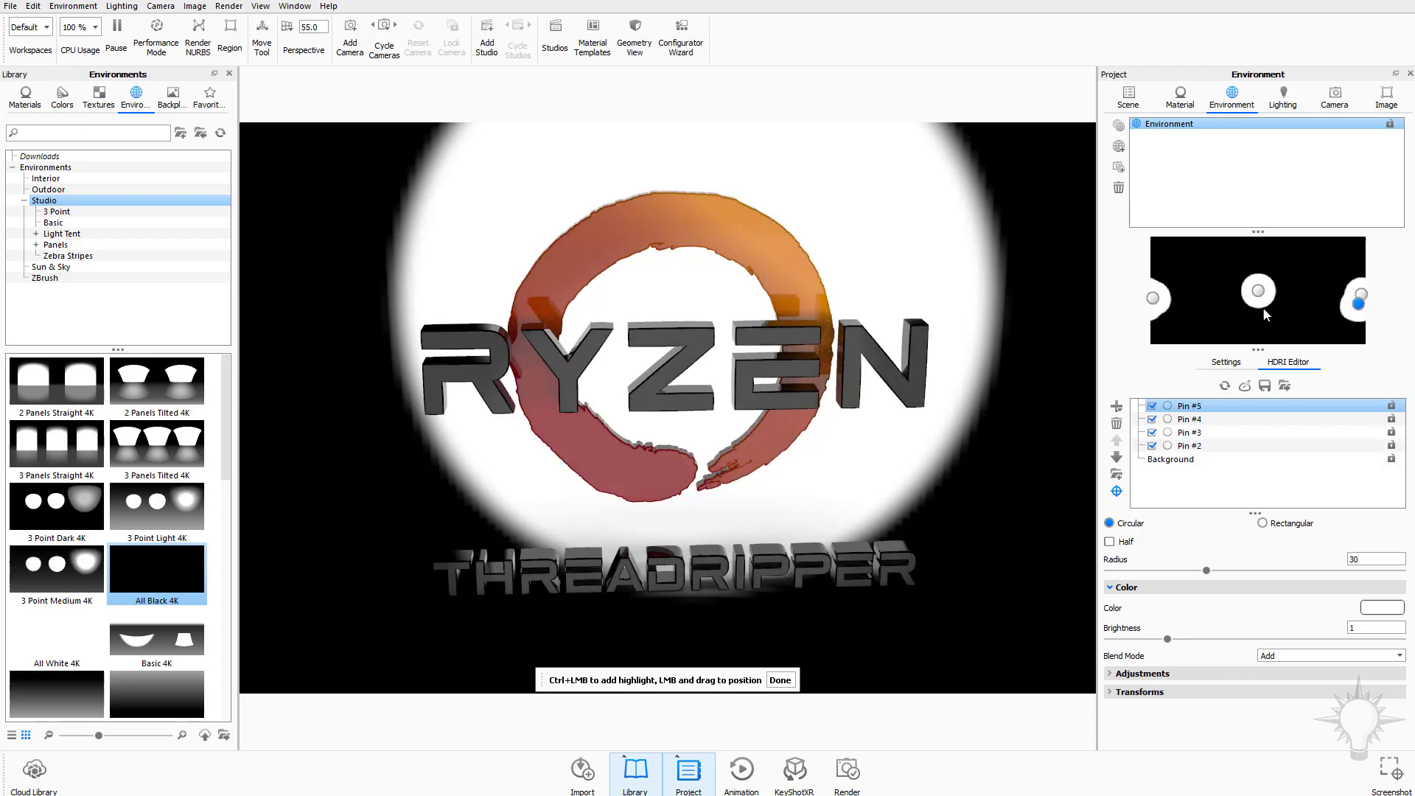
Move Pin #5, then delete Pins #5, #2 and #4, leaving Pin #3 selected
mouse_move(1336, 313)
left_mouse_down()
mouse_move(1327, 256)
mouse_move(1324, 304)
left_mouse_up()
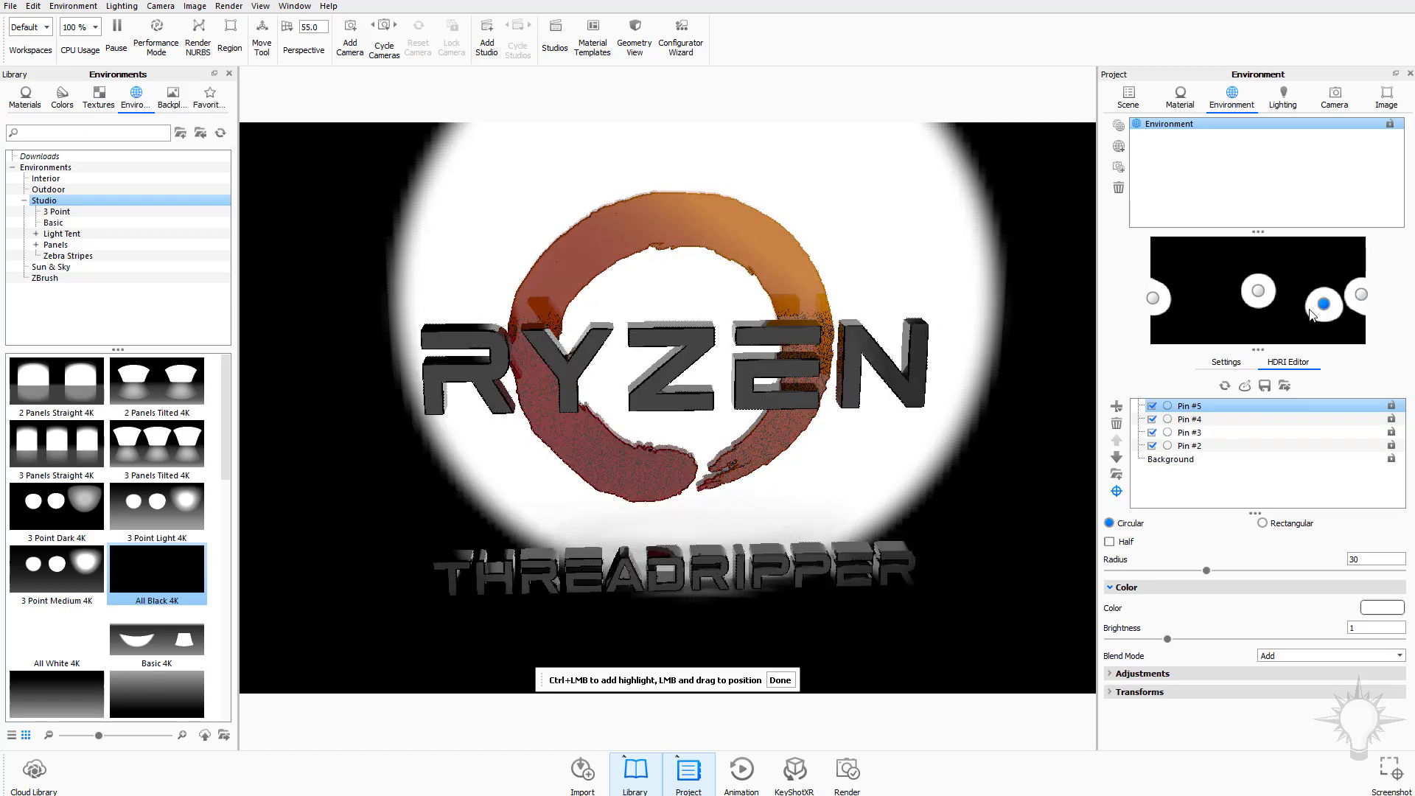
left_click(1116, 425)
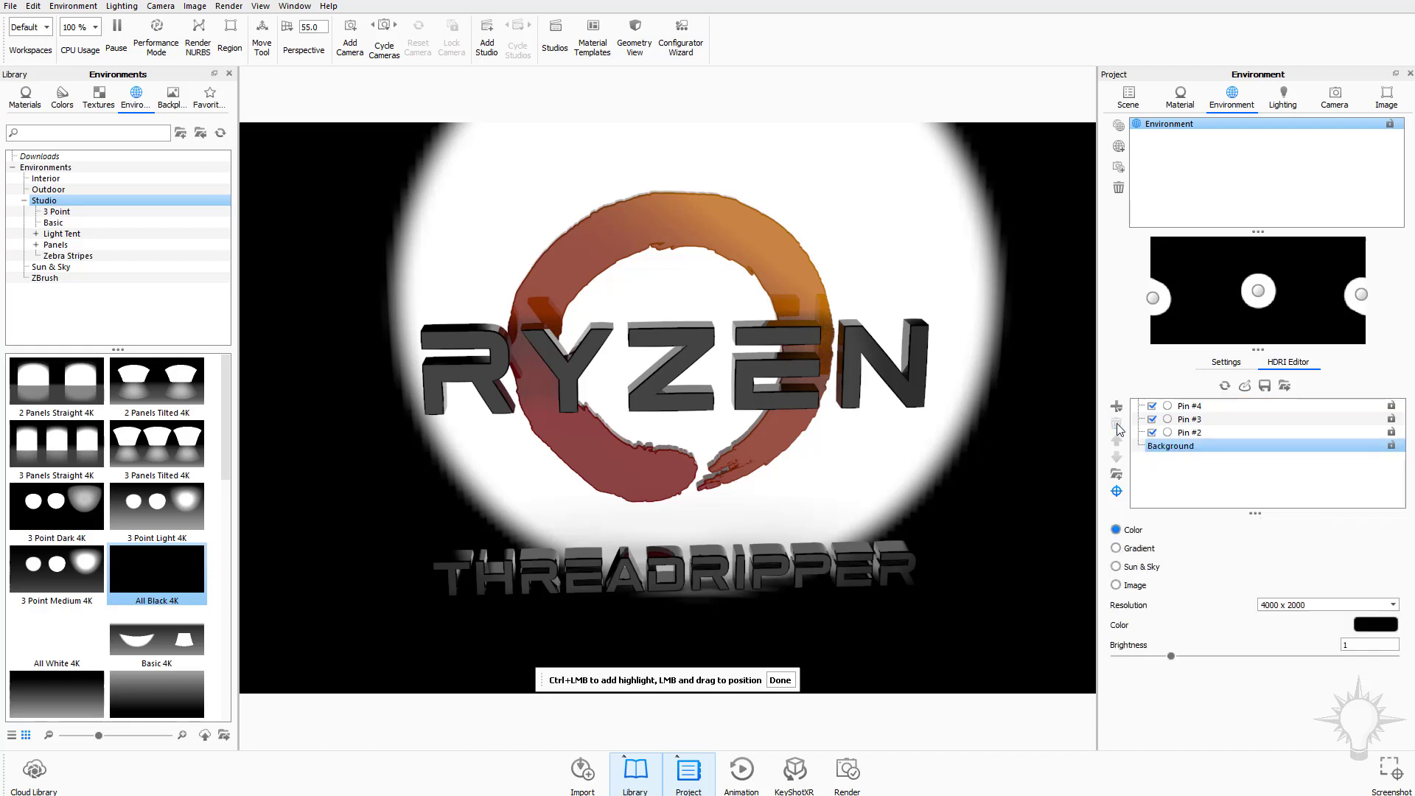
left_click(1260, 293)
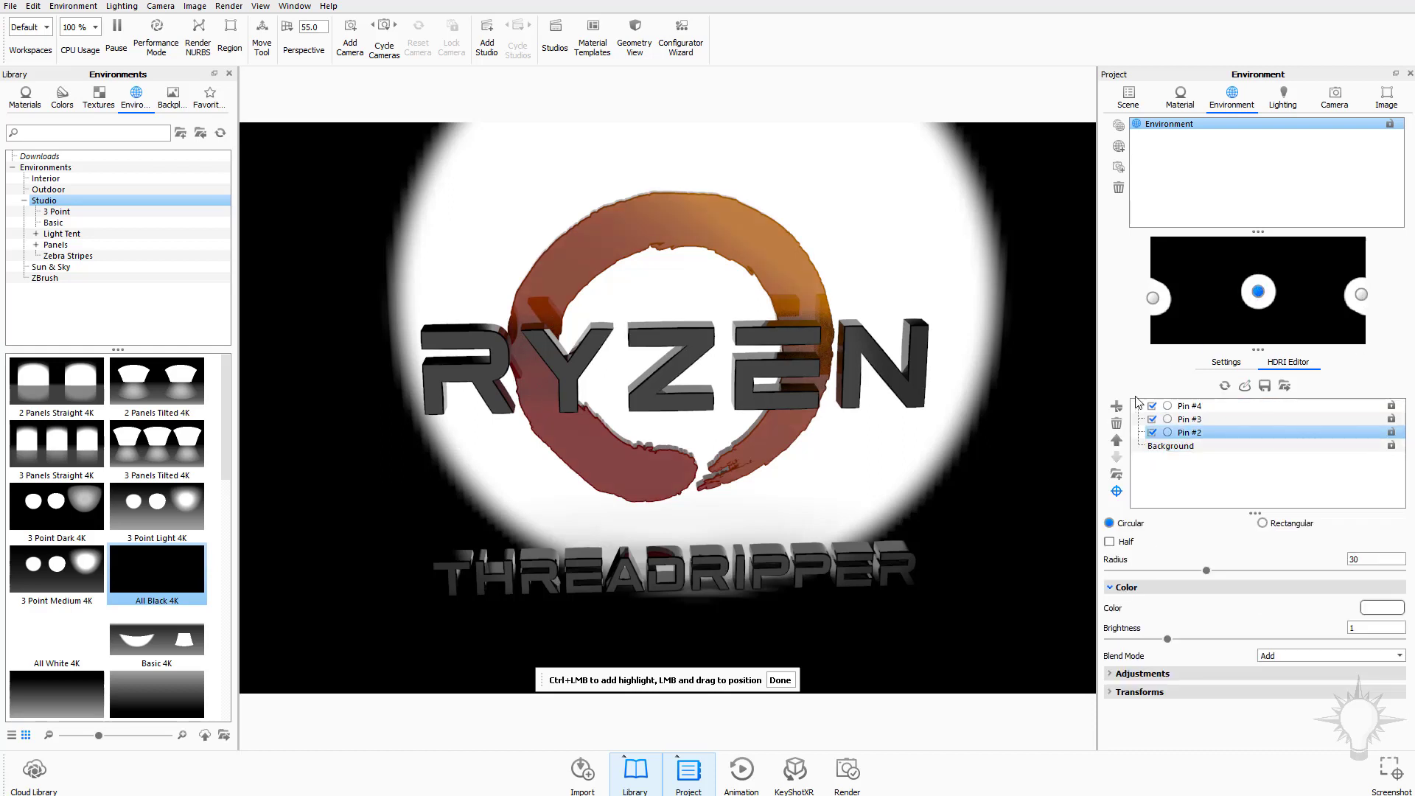
left_click(1116, 424)
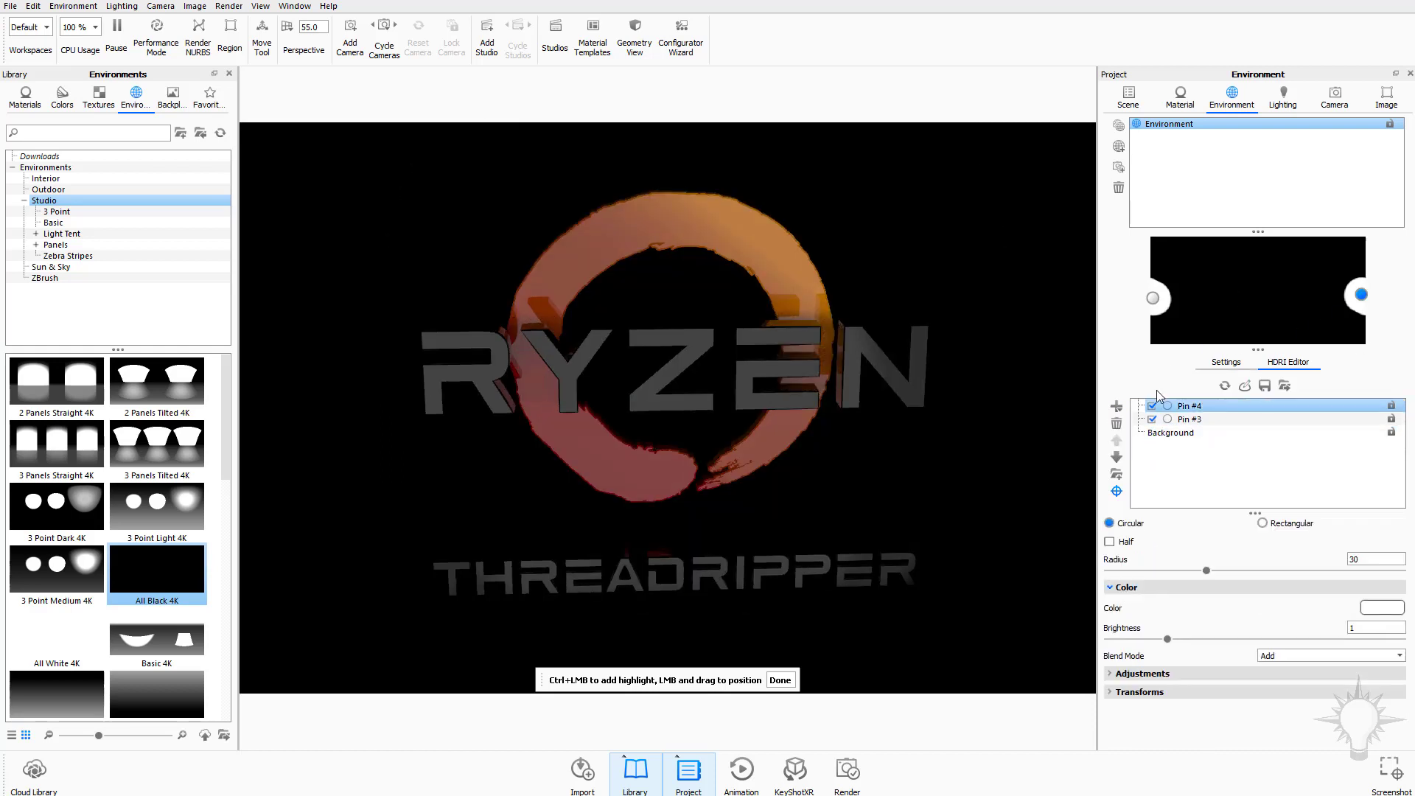
left_click(1116, 424)
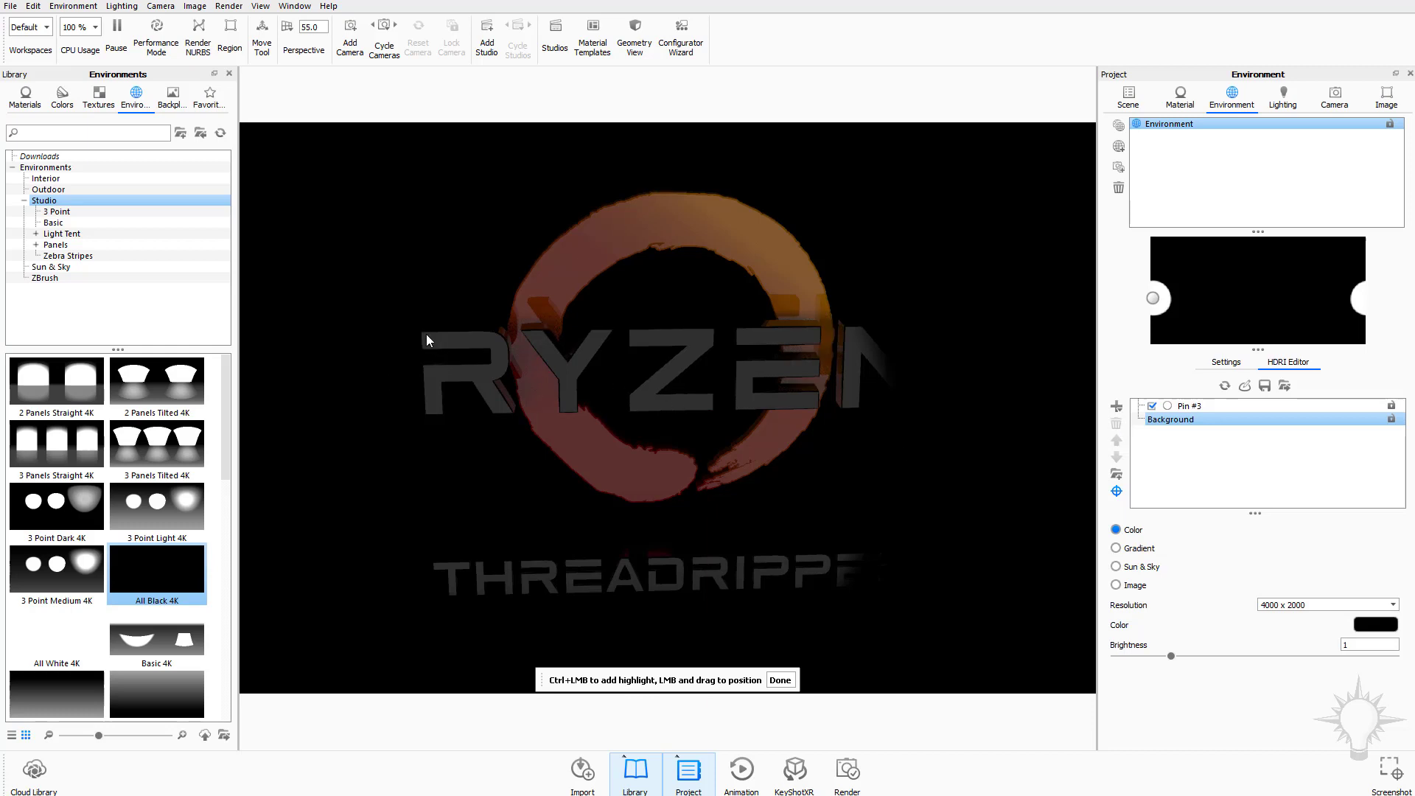
left_click_drag(1154, 298, 1160, 300)
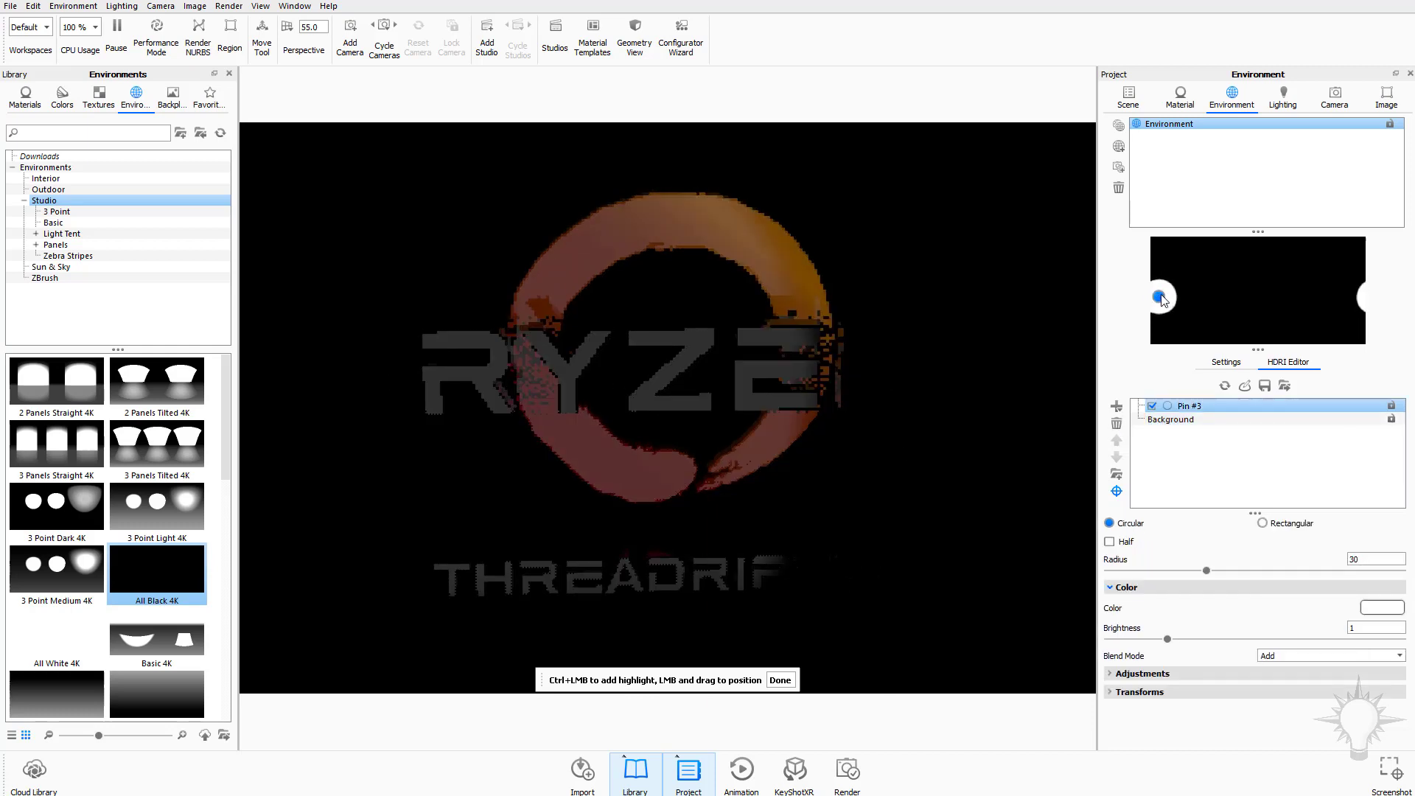
Make Pin #3 a full-height rectangular light, move it slightly upward, and finish highlight placement
left_click(1262, 522)
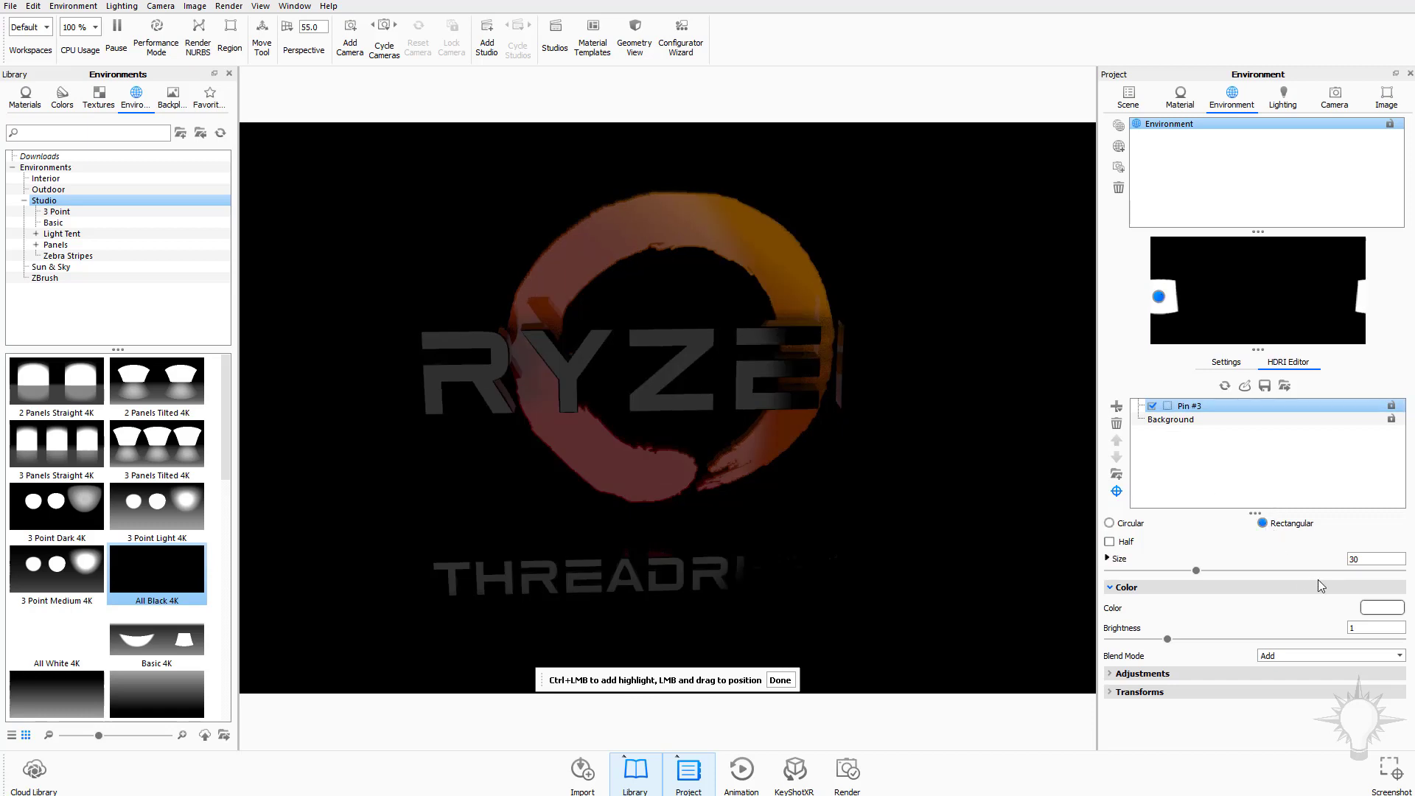
left_click(1110, 542)
left_click(1110, 542)
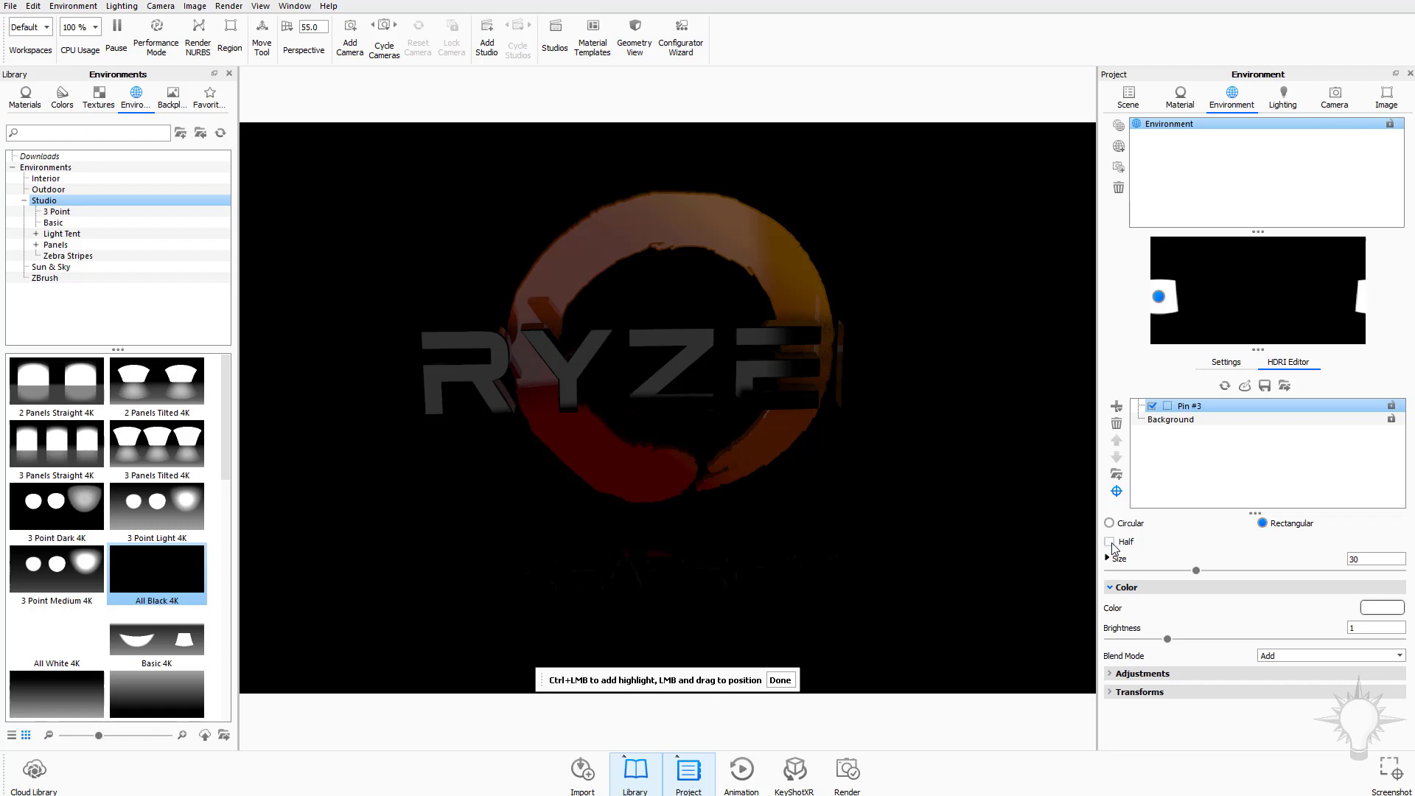
mouse_move(1159, 296)
left_mouse_down()
mouse_move(1162, 271)
mouse_move(1165, 305)
left_mouse_up()
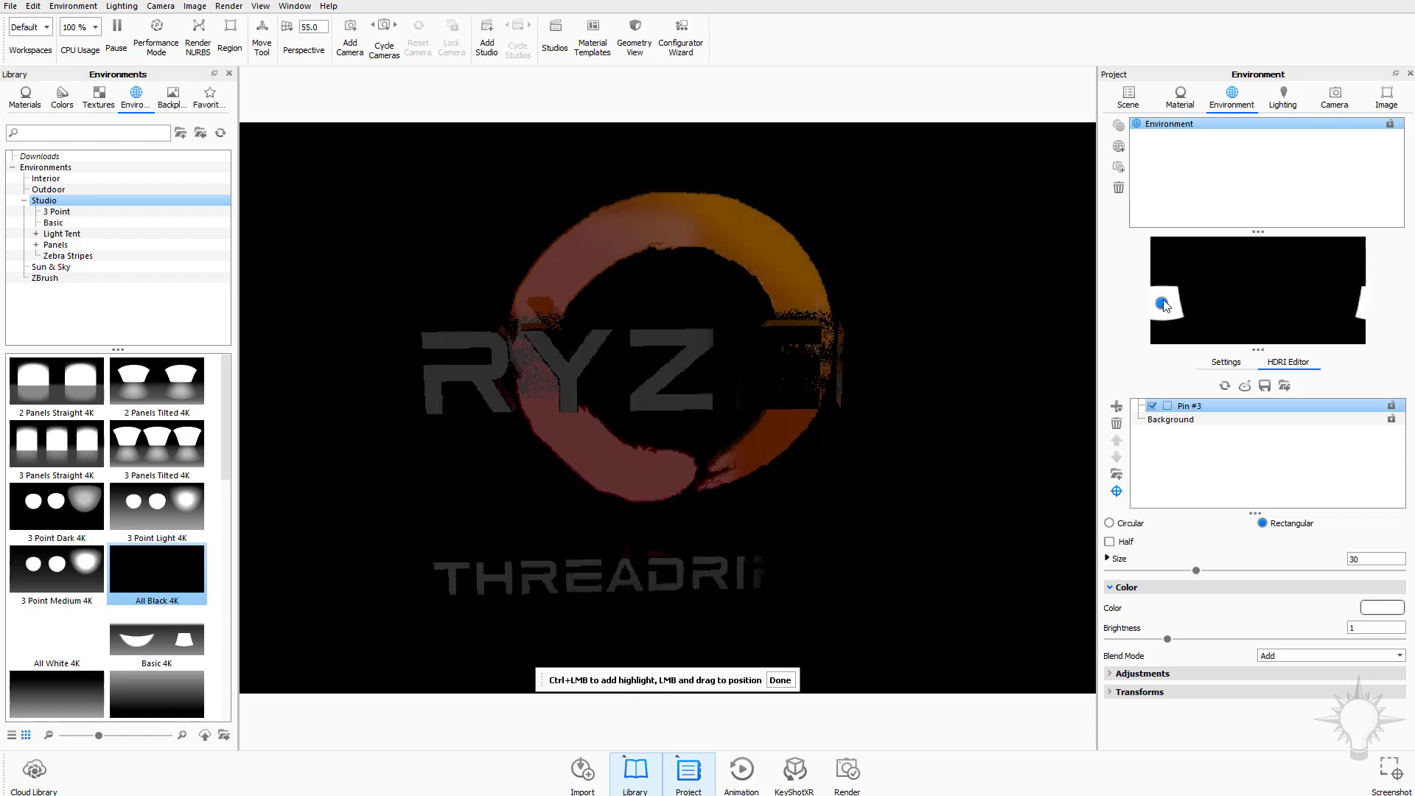
left_click(779, 681)
mouse_move(904, 297)
left_mouse_down()
mouse_move(591, 292)
mouse_move(265, 392)
mouse_move(369, 218)
mouse_move(913, 290)
mouse_move(1091, 295)
mouse_move(1091, 309)
mouse_move(670, 315)
mouse_move(926, 306)
left_mouse_up()
Duplicate the rectangular light and drag the copy to the top centre of the HDRI
left_click(1227, 361)
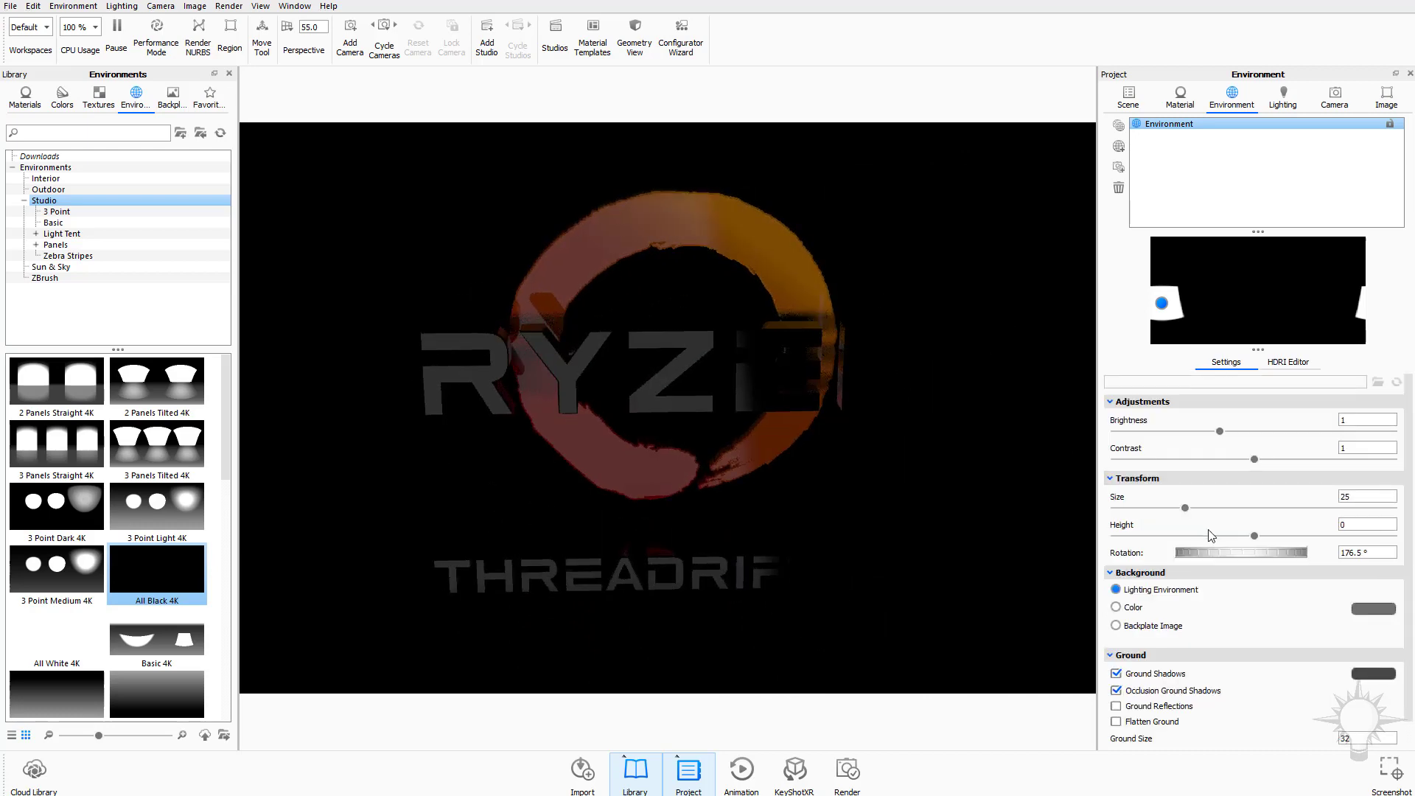
mouse_move(796, 365)
left_mouse_down()
mouse_move(96, 343)
mouse_move(632, 363)
mouse_move(800, 353)
left_mouse_up()
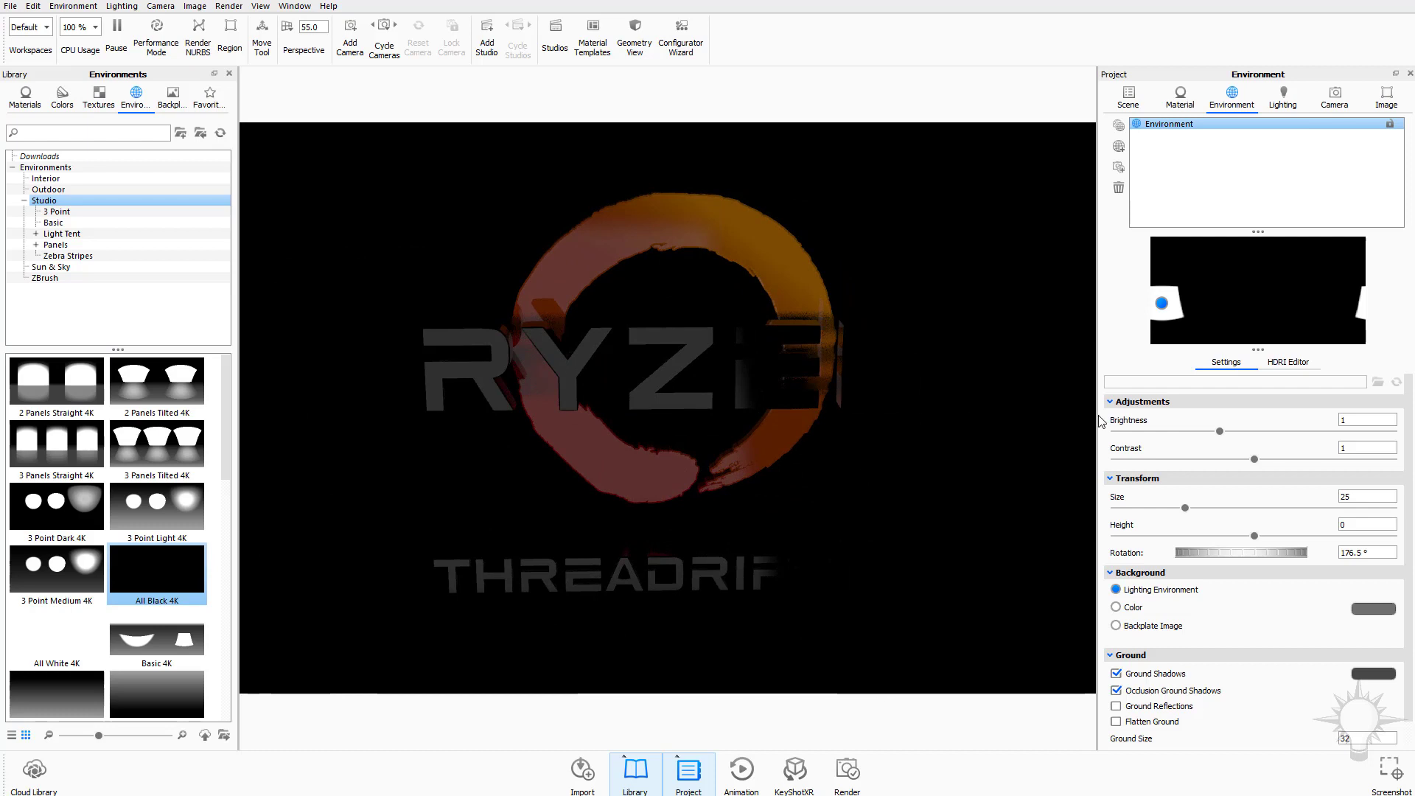
left_click_drag(954, 307, 938, 336)
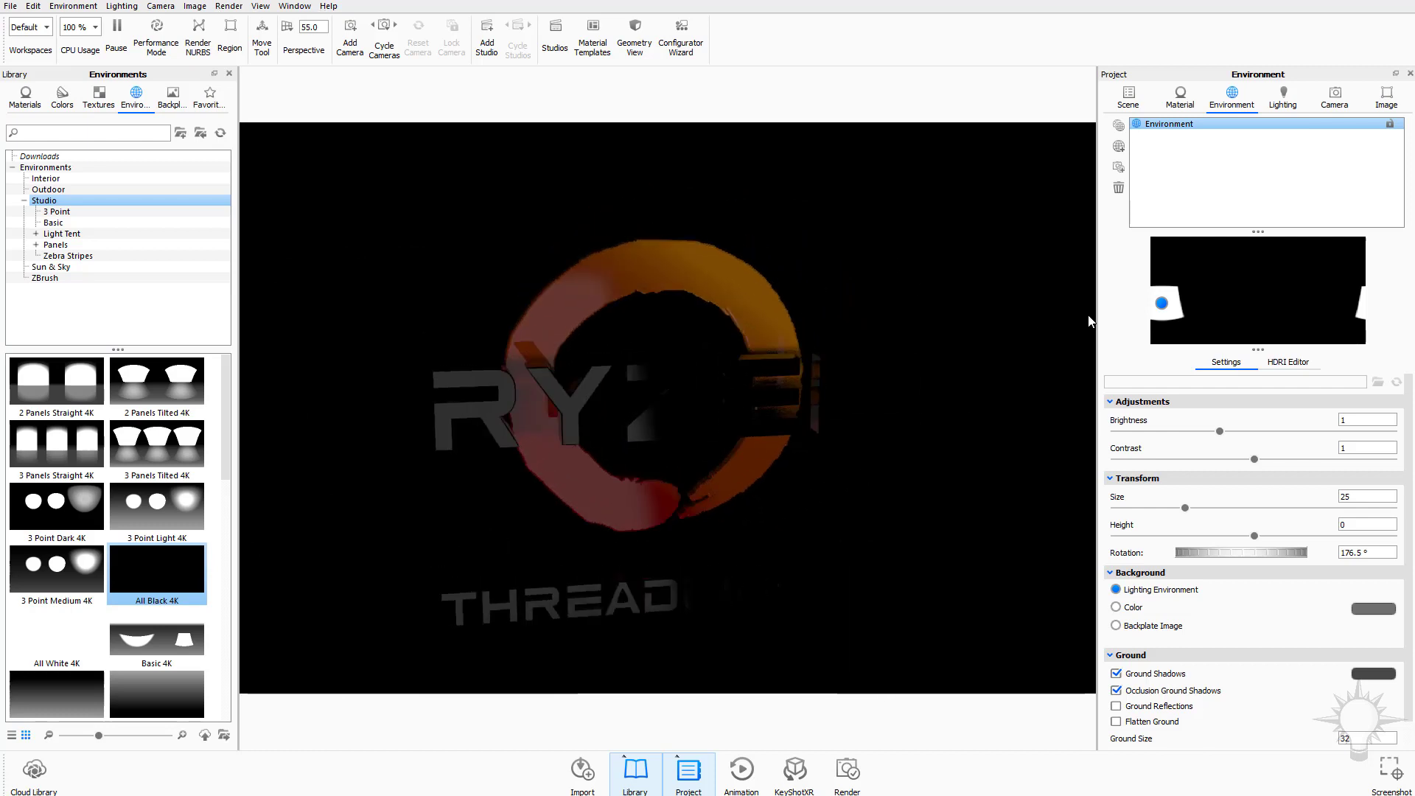
right_click(1162, 308)
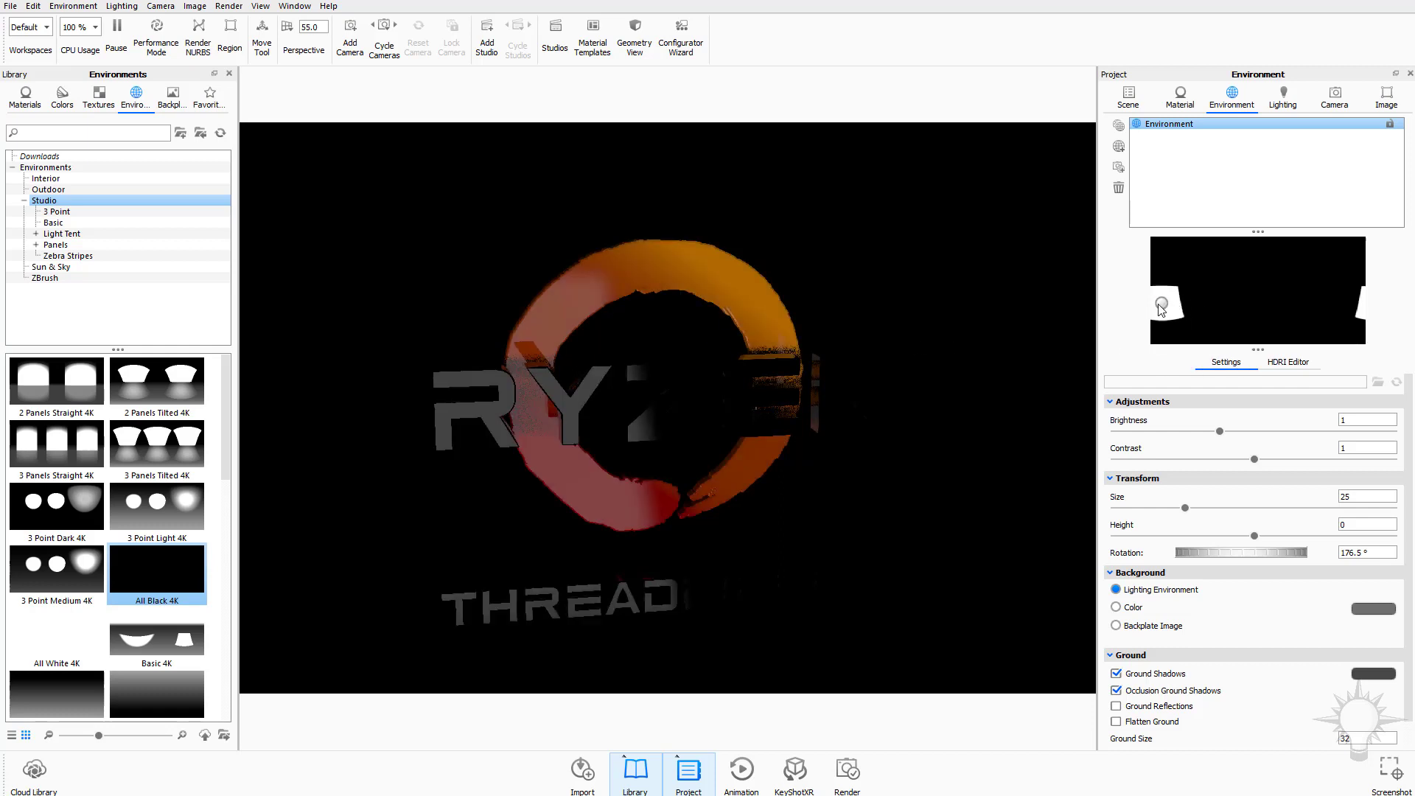
left_click_drag(1195, 304, 1235, 283)
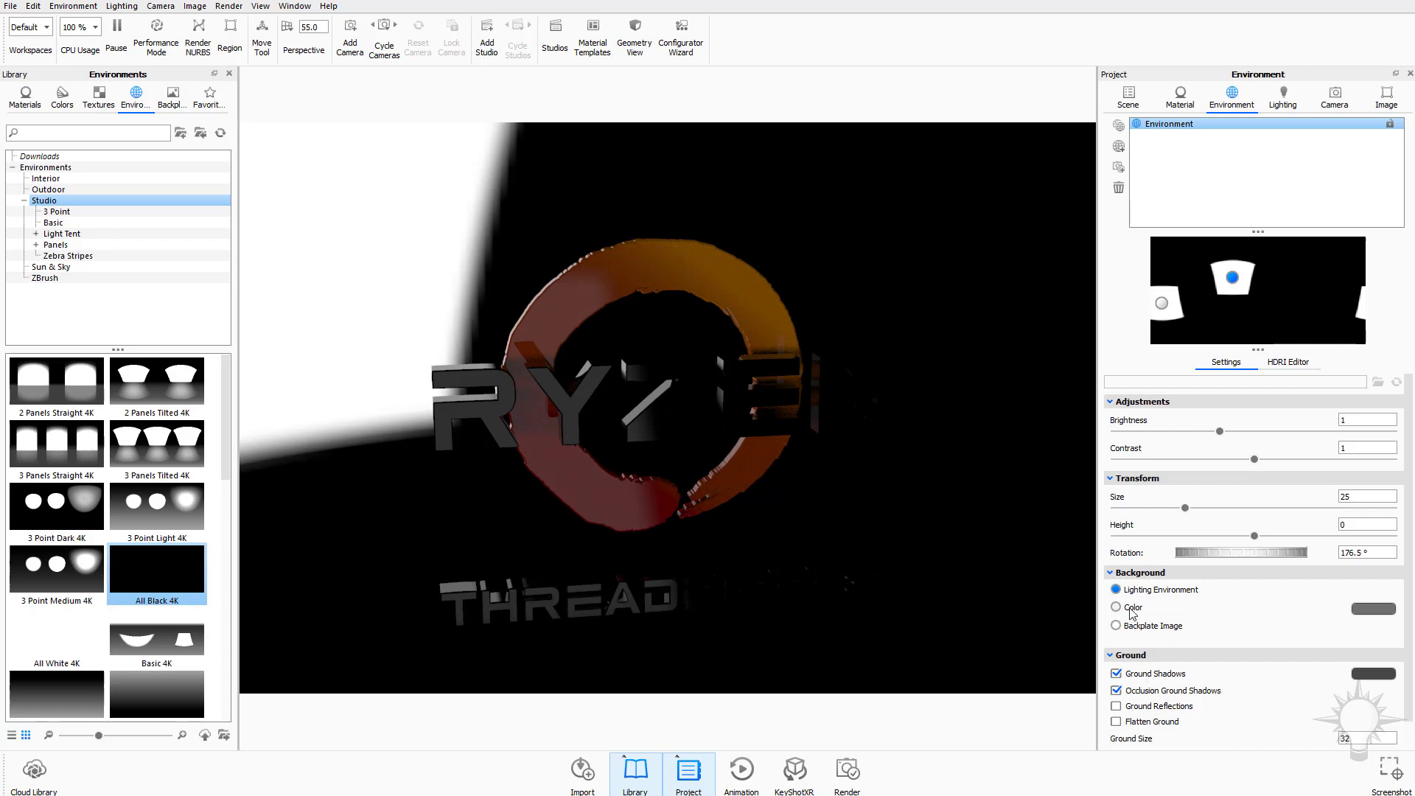
Nudge the new Pin #6 slightly left and set its colour to bright cyan
left_click(1285, 362)
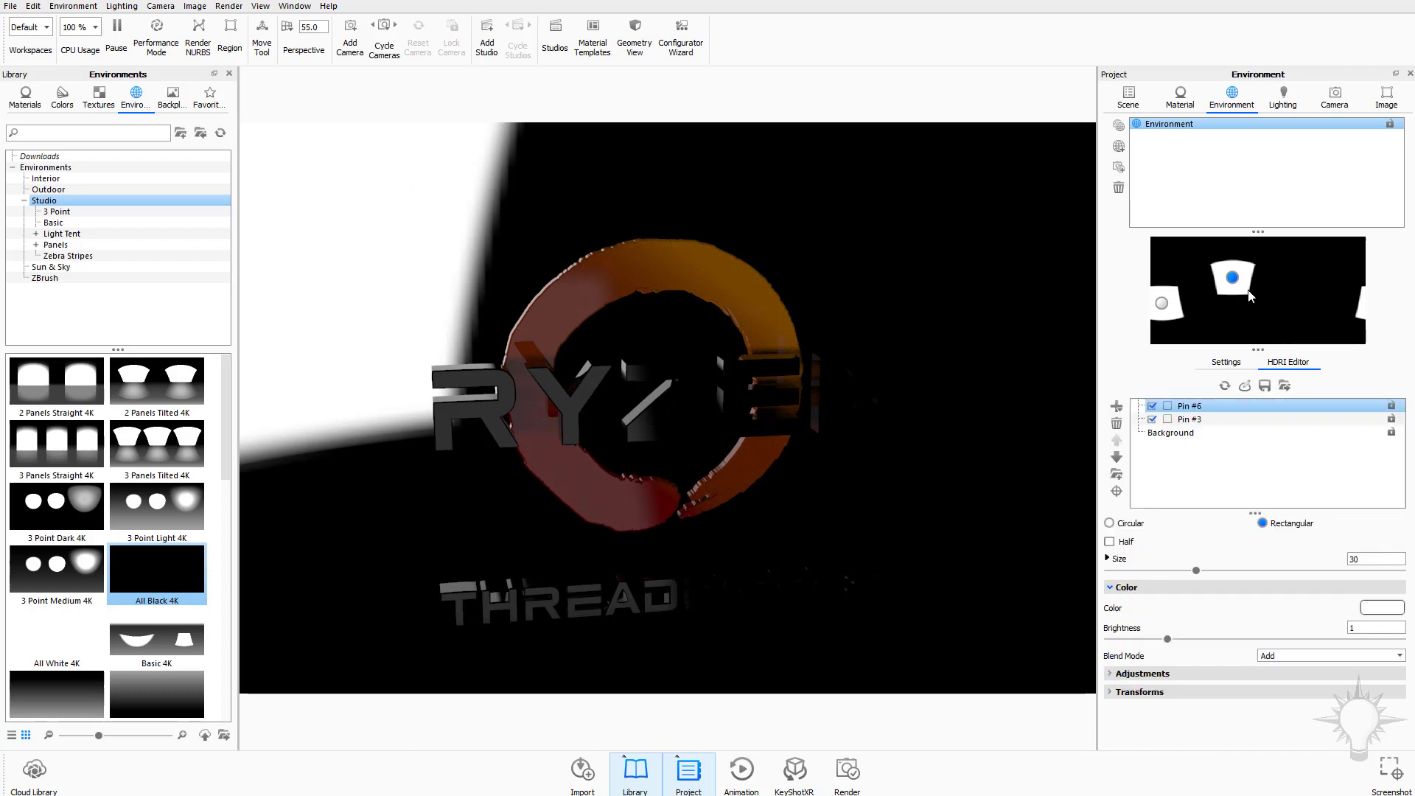
left_click_drag(1233, 278, 1225, 278)
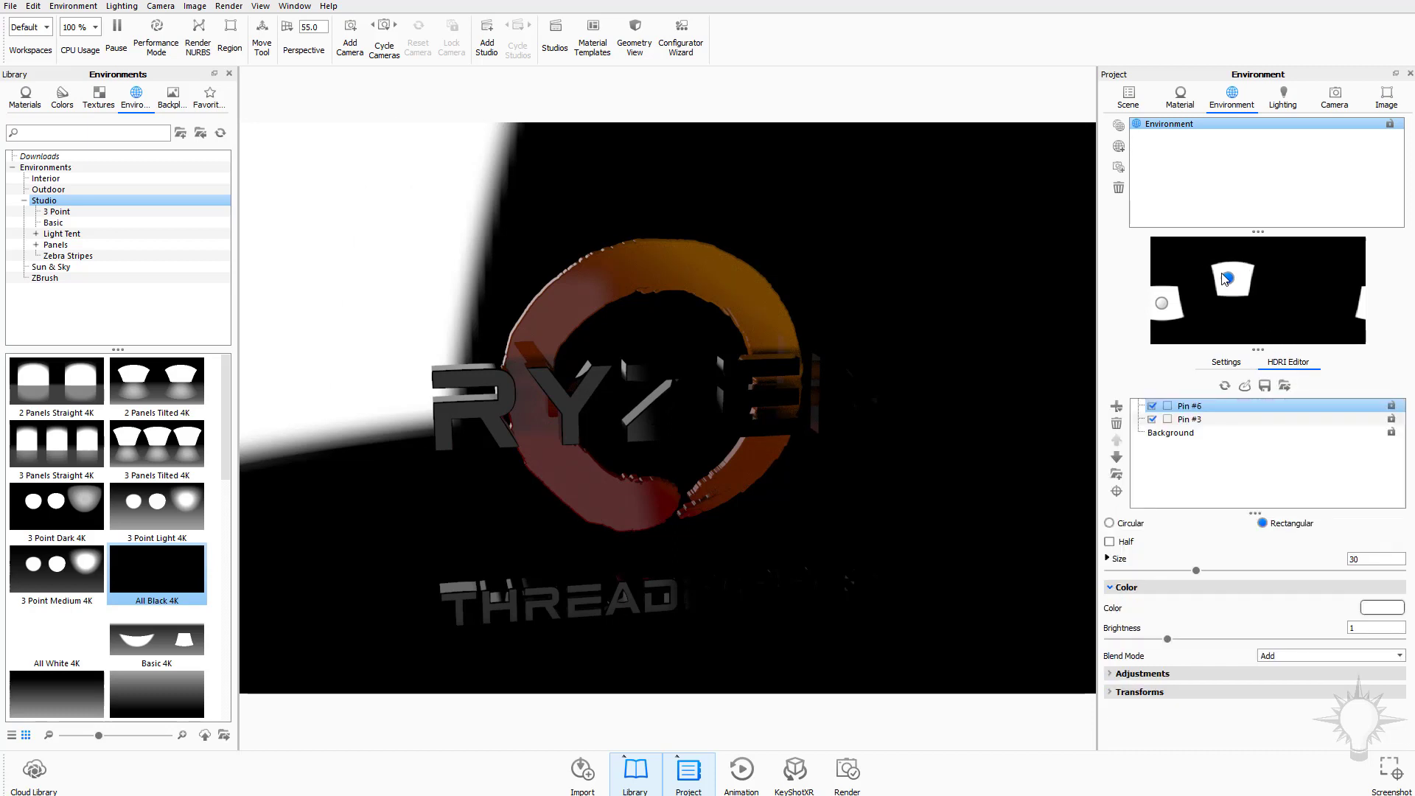
left_click(1389, 608)
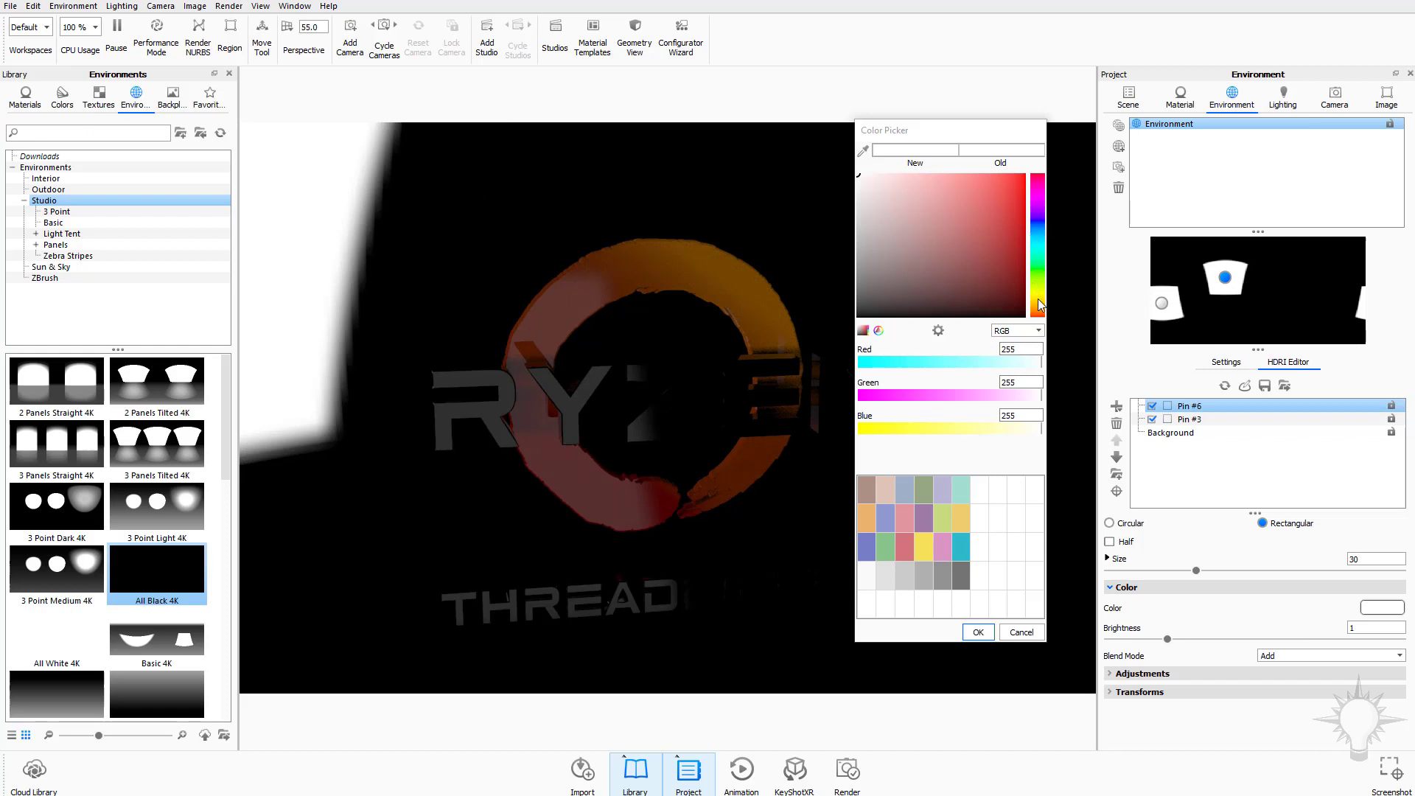
left_click(1038, 302)
left_click(940, 176)
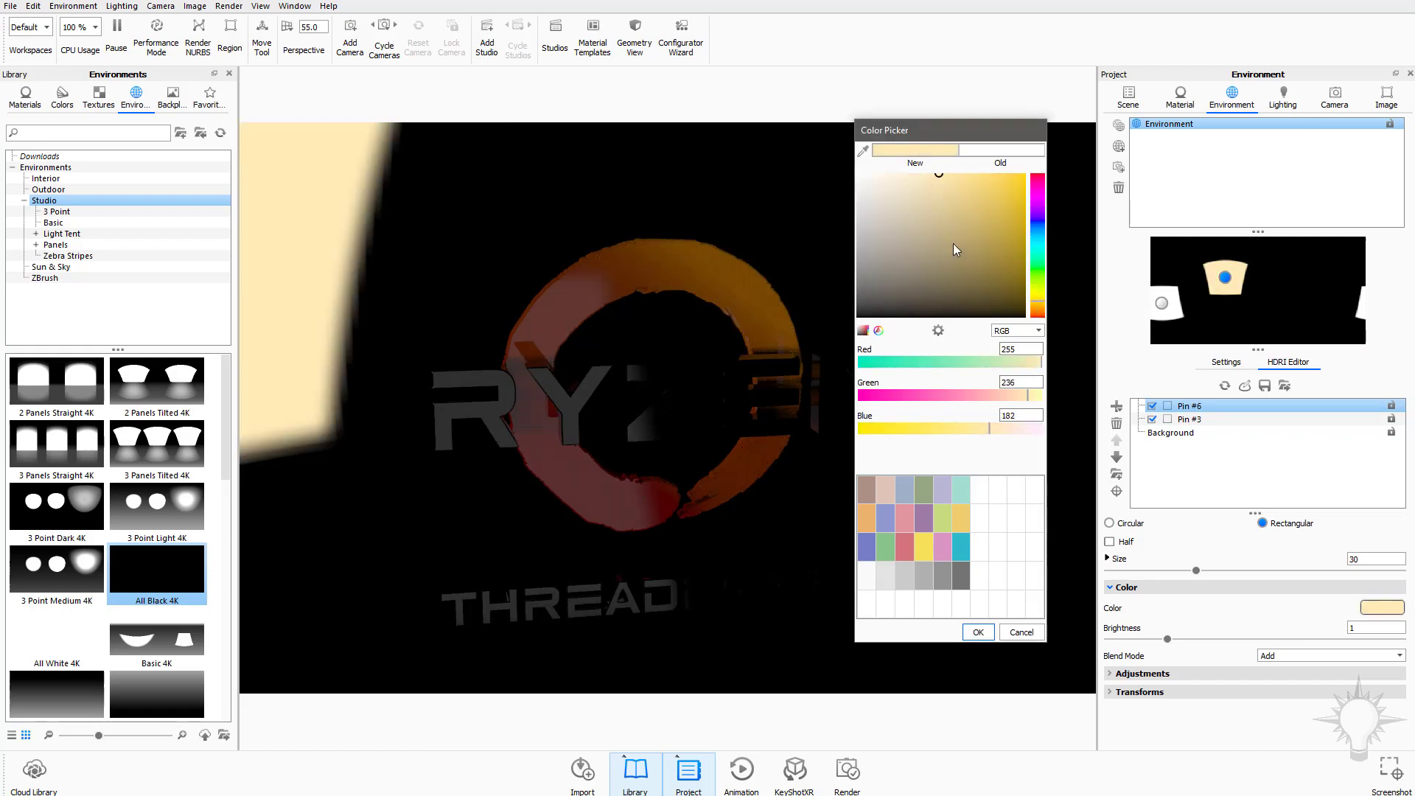
left_click(1024, 175)
left_click(1036, 242)
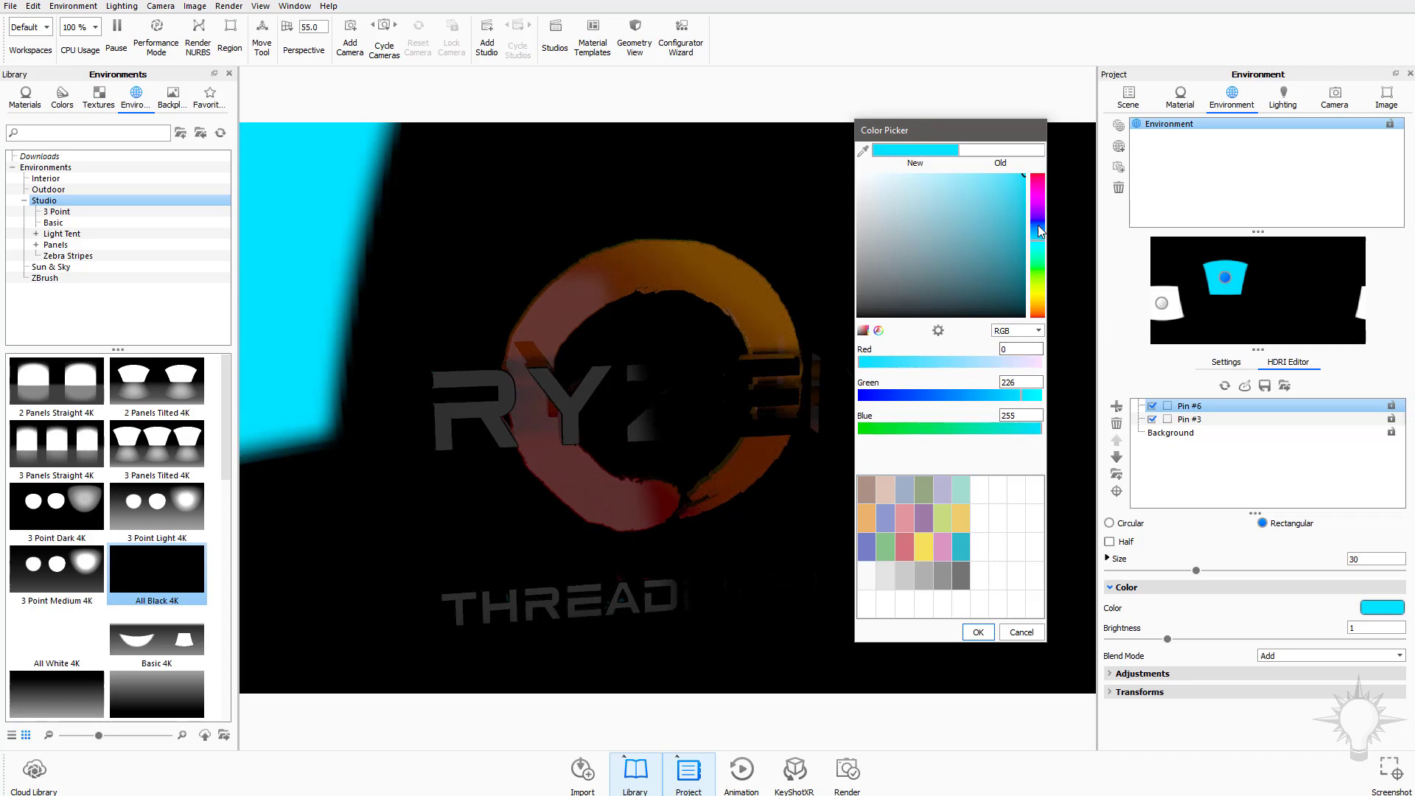
left_click(978, 632)
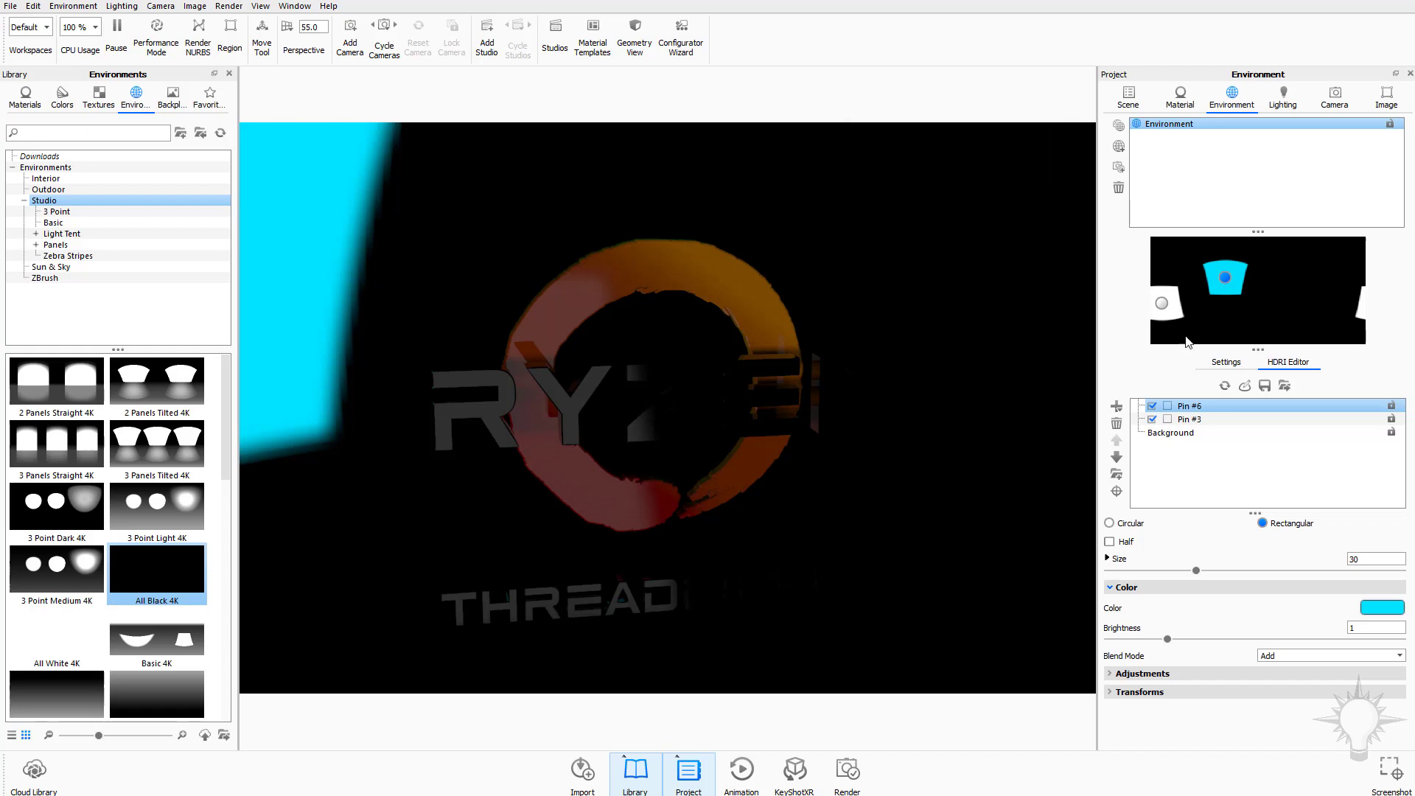
Set Pin #3's colour to a pale peach, then orbit to view the ring from the side
left_click(1163, 304)
left_click(1395, 606)
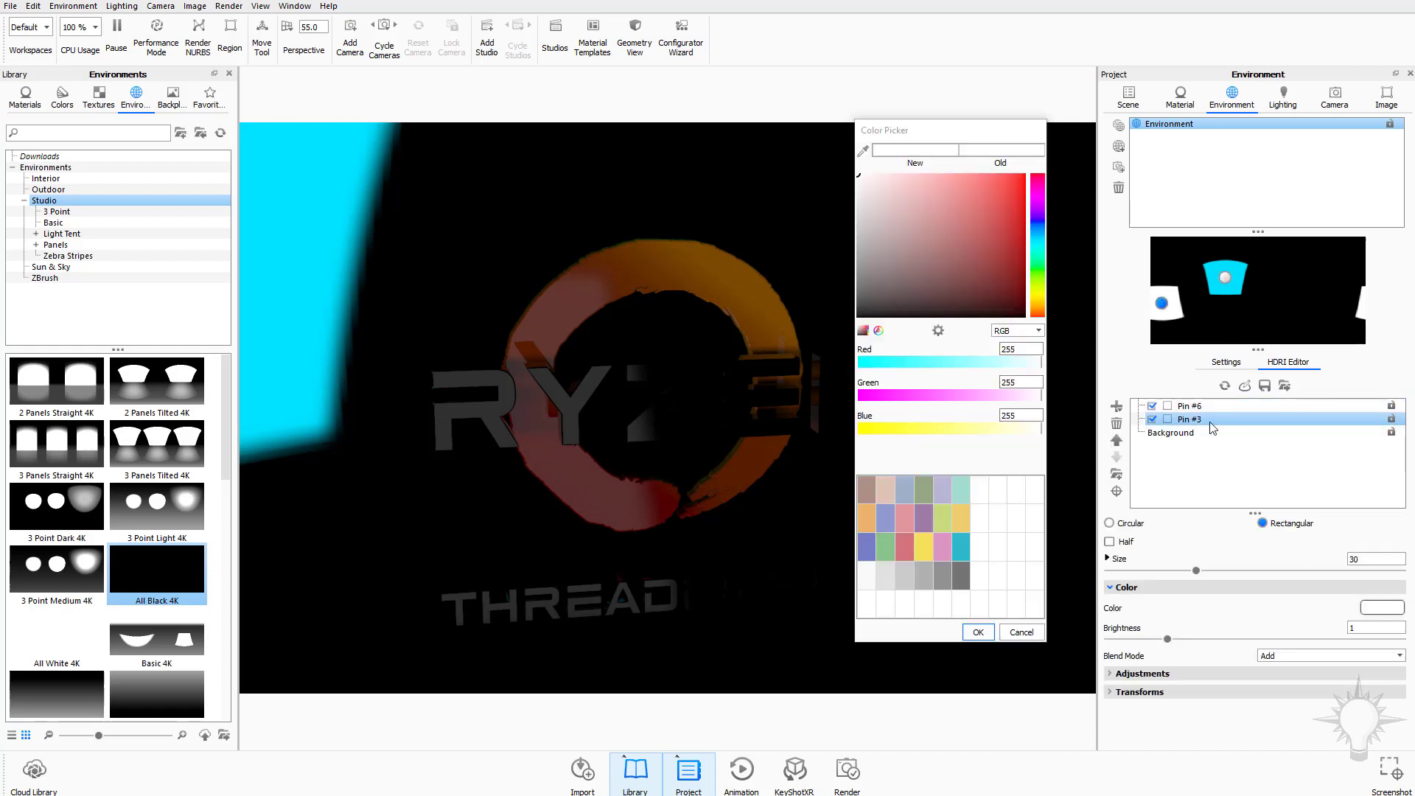
left_click(985, 206)
left_click(1006, 174)
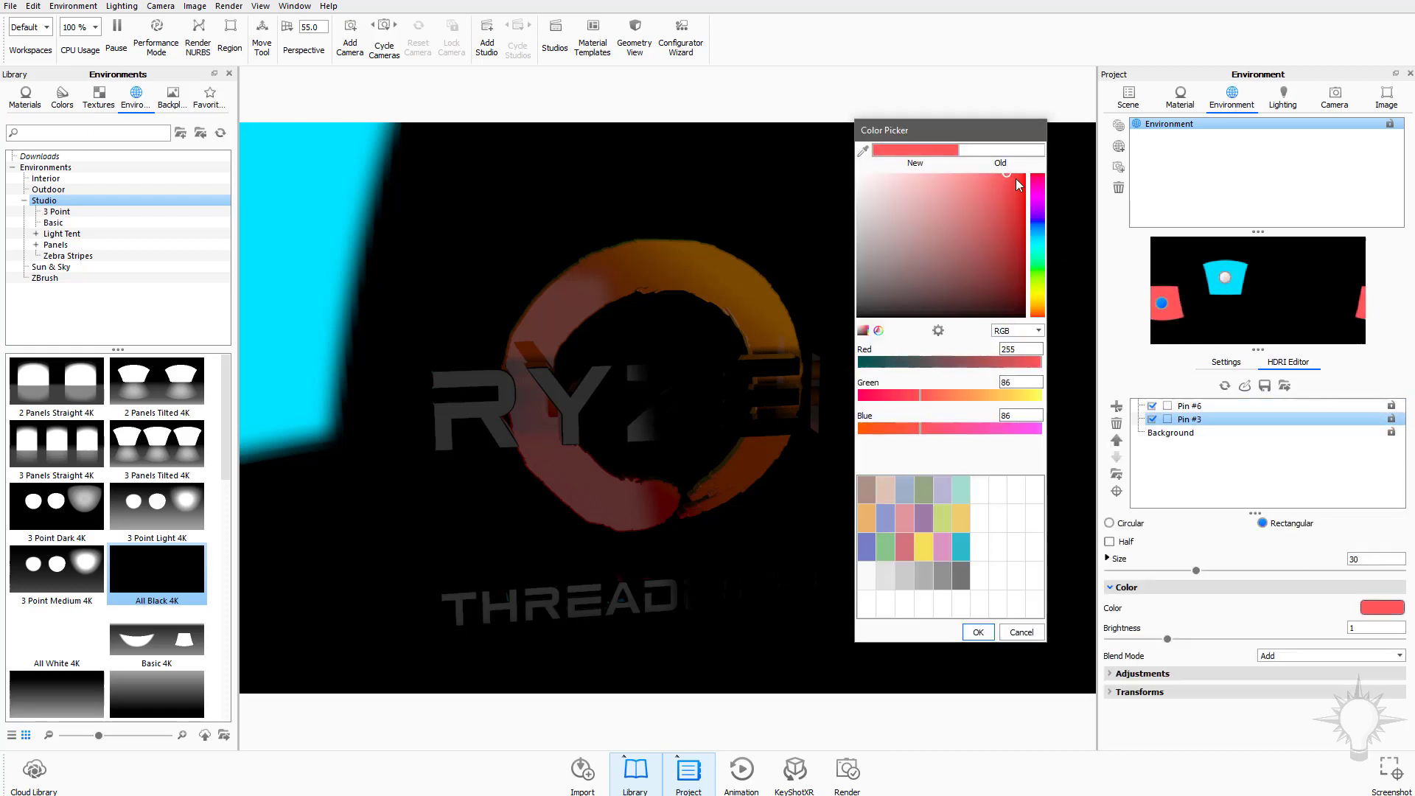
left_click(1037, 308)
left_click(927, 174)
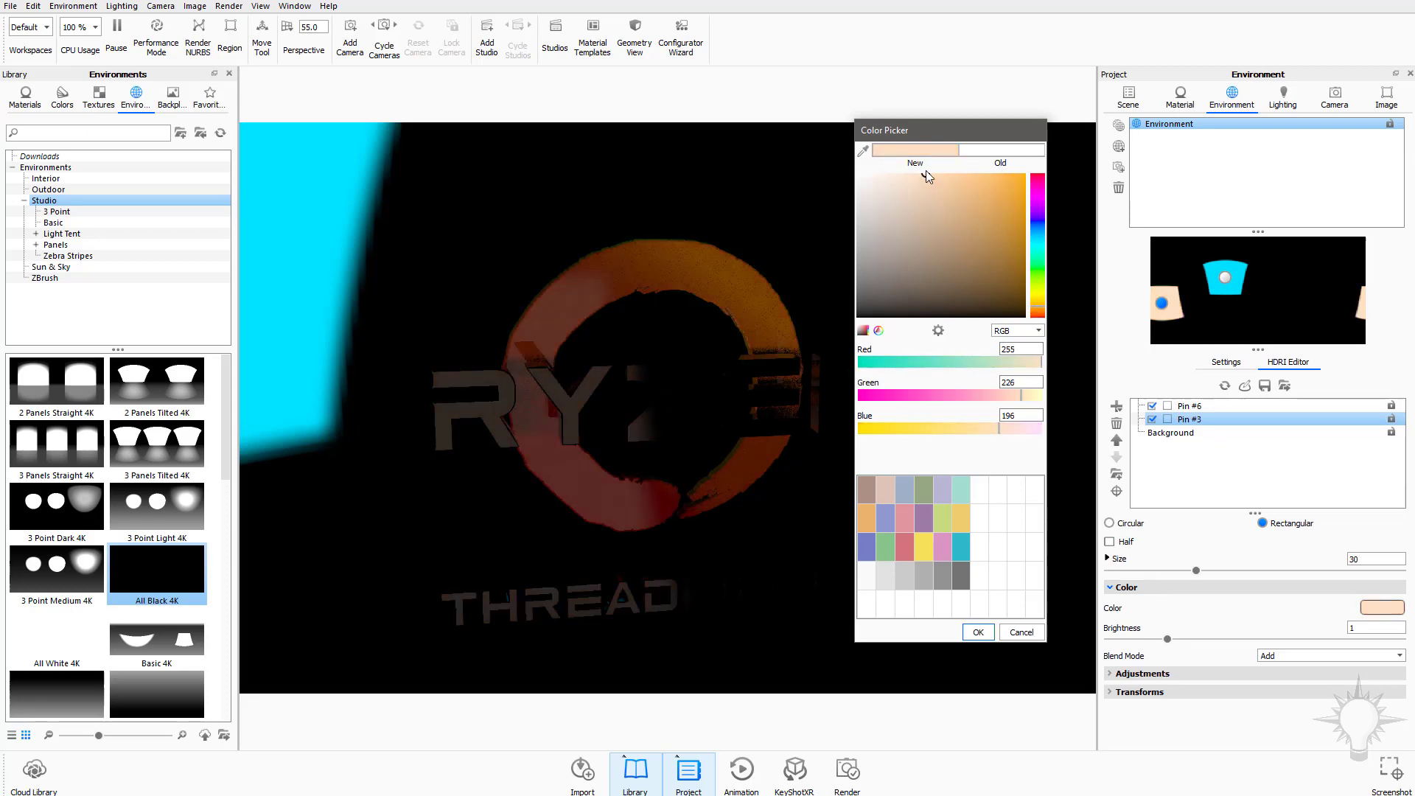
left_click(978, 632)
left_click_drag(557, 285, 303, 276)
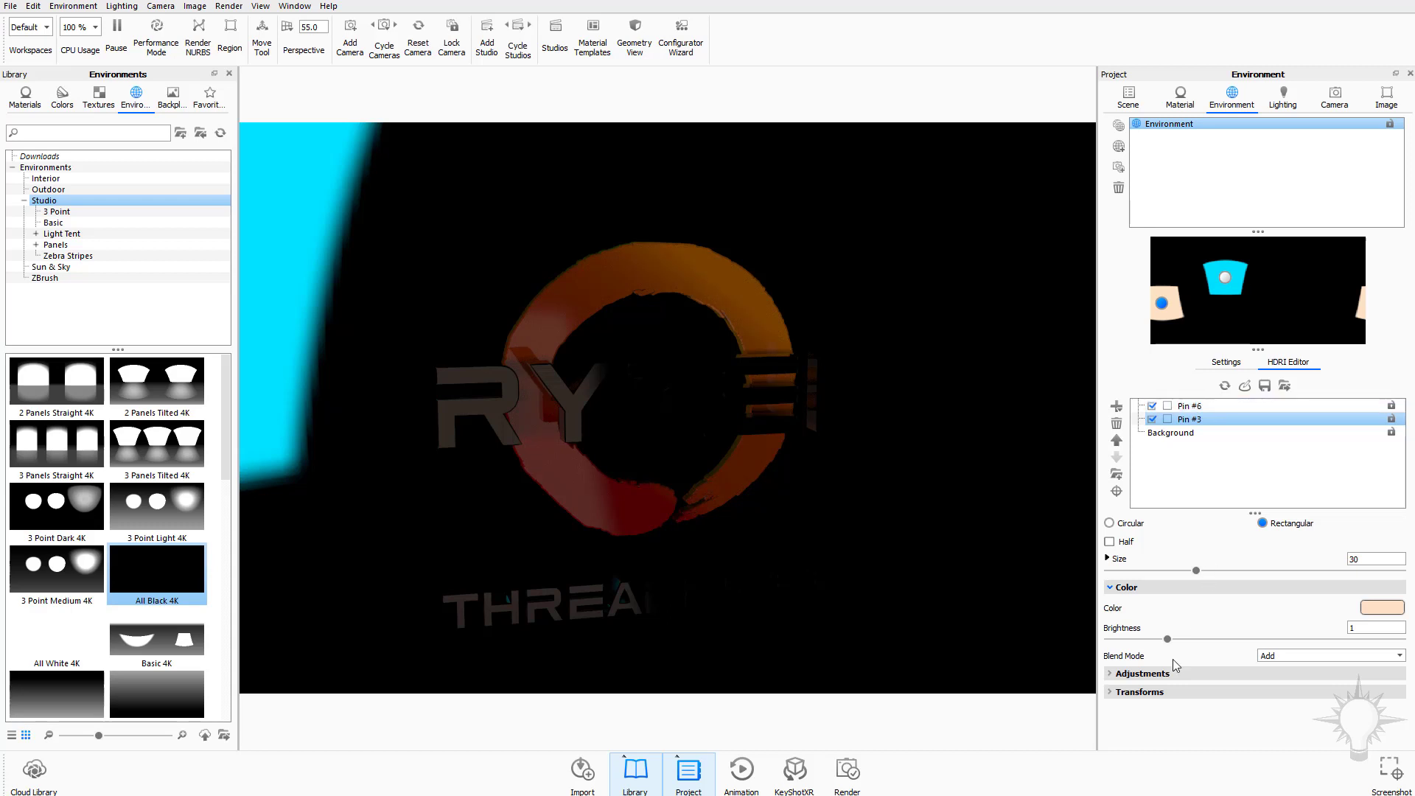
Give Pin #3 brightness 1.34, rounded corner 0.307 and falloff 0.391, and move it higher
mouse_move(1168, 638)
left_mouse_down()
mouse_move(1207, 639)
mouse_move(1187, 640)
left_mouse_up()
left_click(1111, 674)
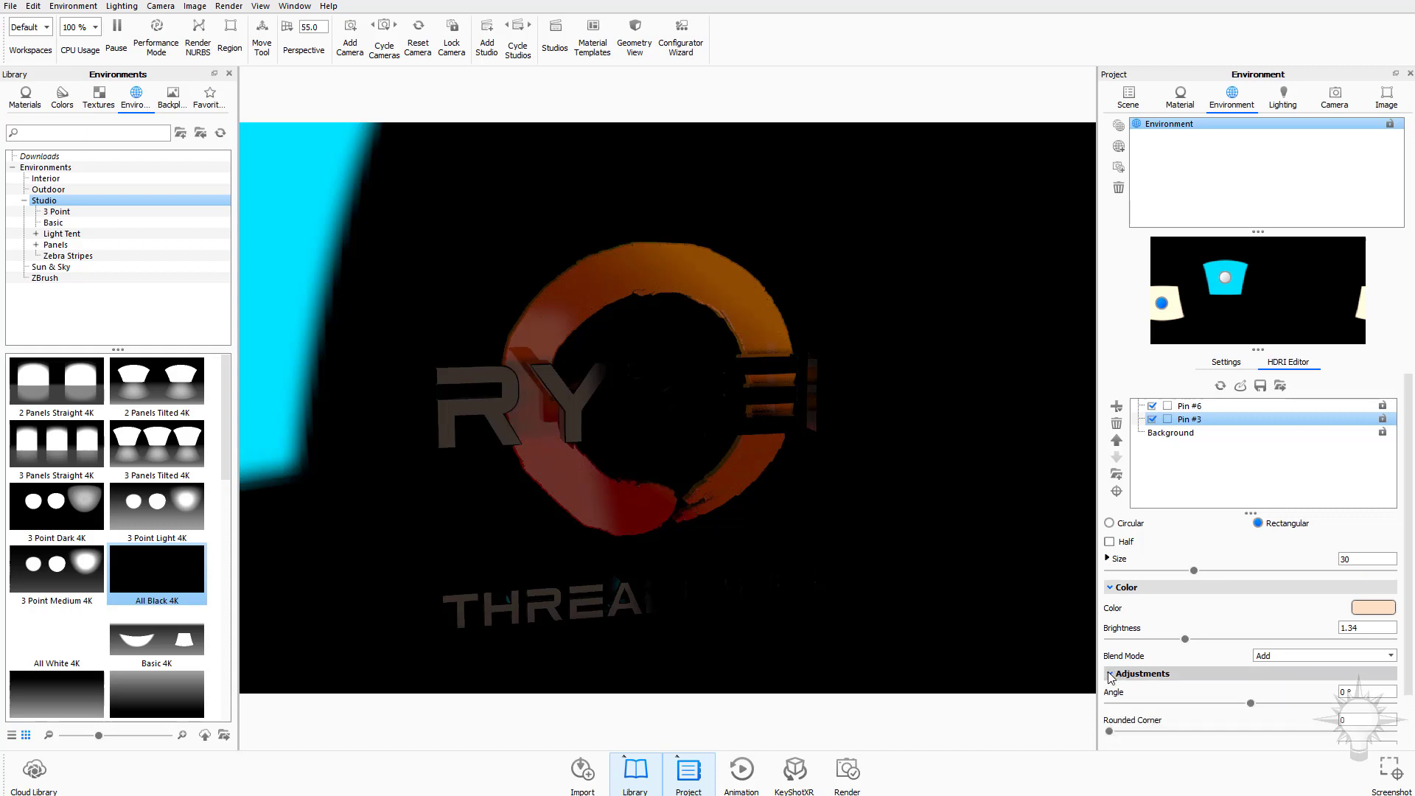
left_click(1111, 674)
left_click(1111, 673)
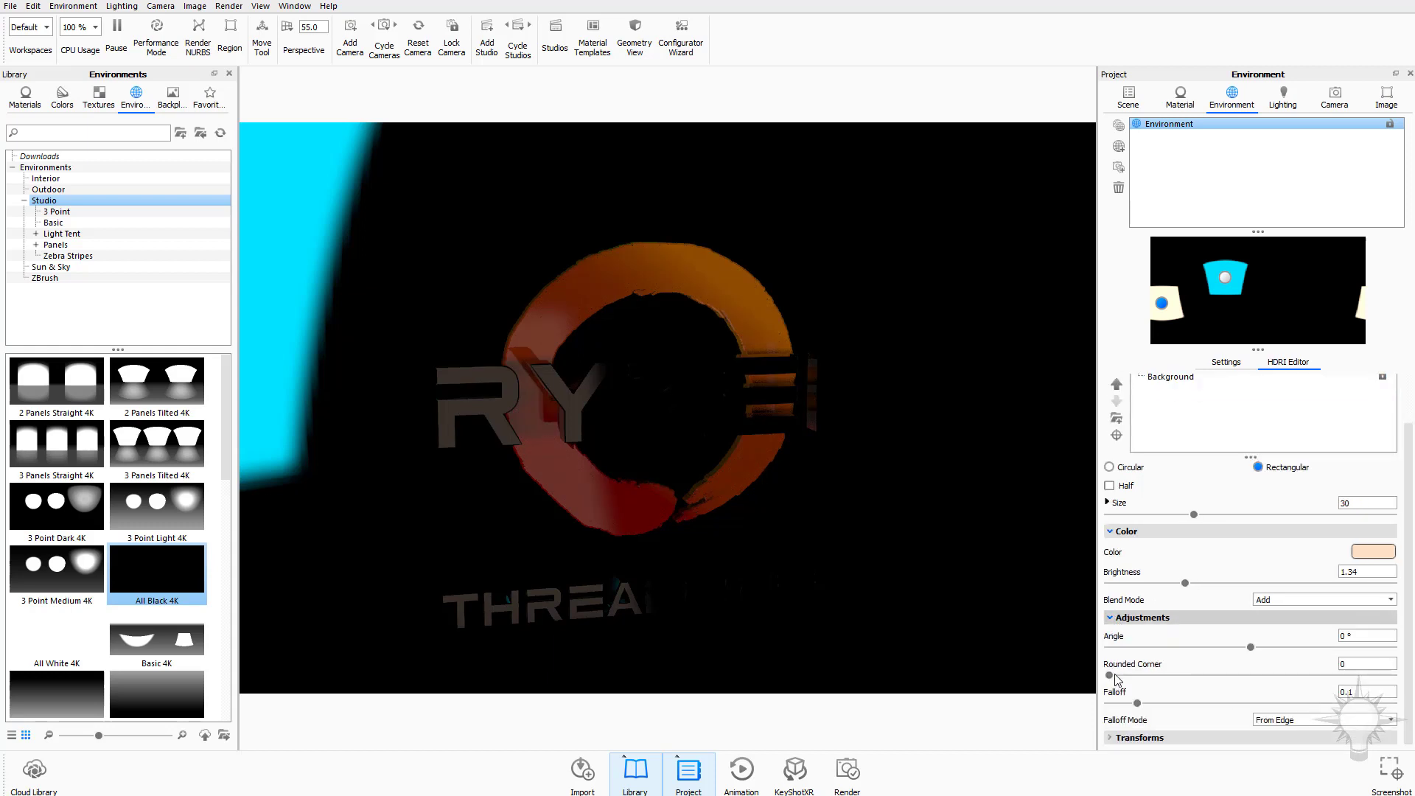
left_click_drag(1109, 675, 1224, 706)
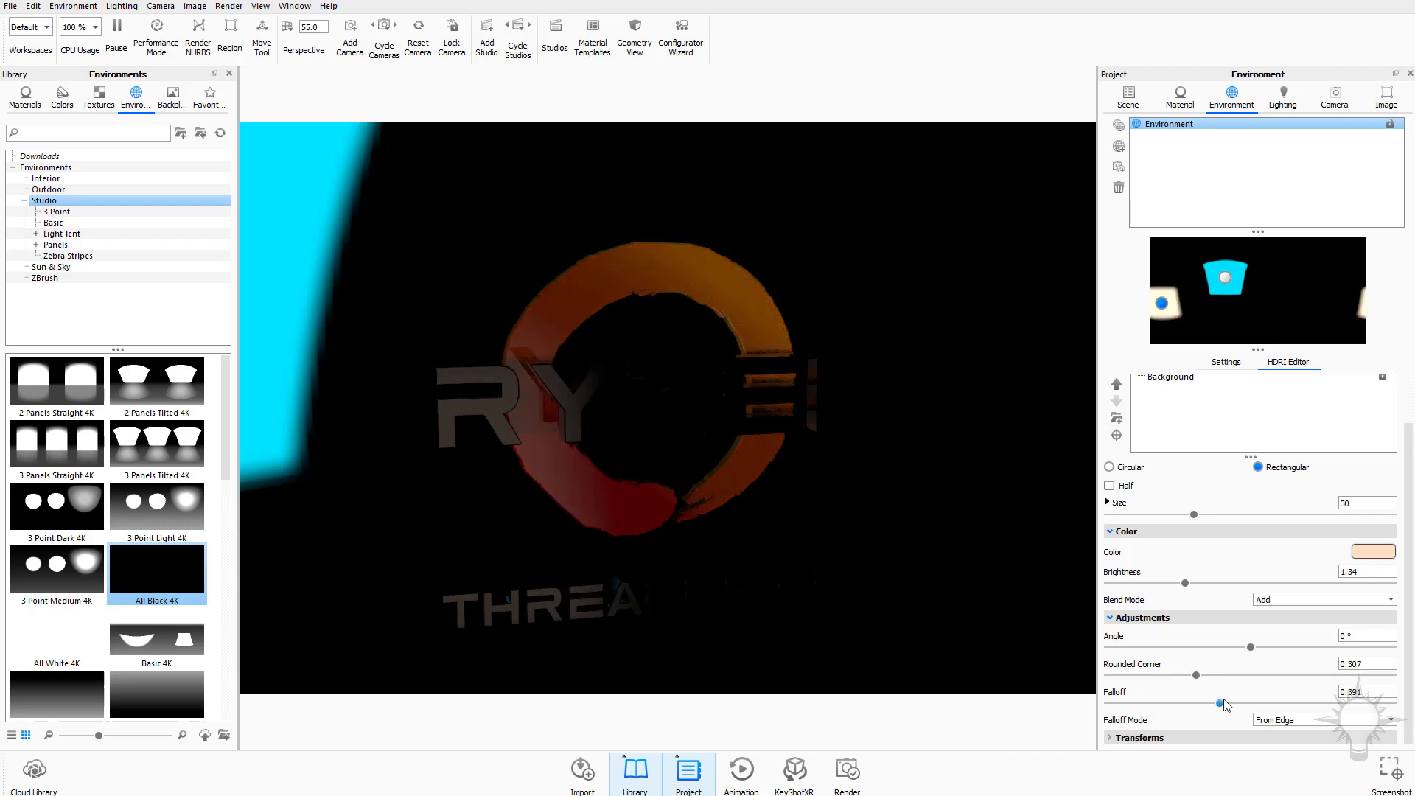
left_click(1135, 739)
mouse_move(1165, 306)
left_mouse_down()
mouse_move(1165, 281)
mouse_move(1165, 298)
mouse_move(1176, 284)
mouse_move(1151, 285)
left_mouse_up()
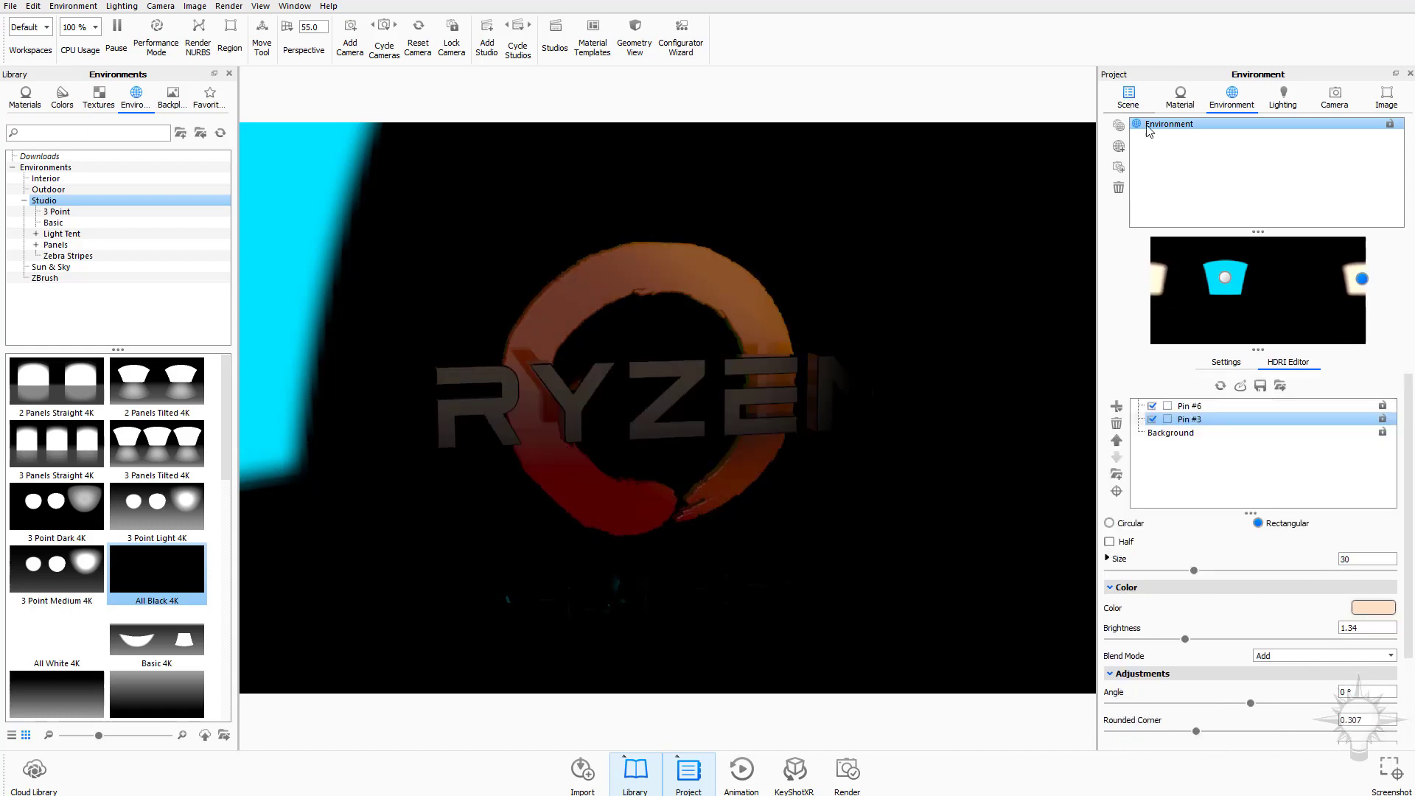
Delete Pin #3 and Pin #6, then switch the Background layer to a gradient
left_click(1117, 425)
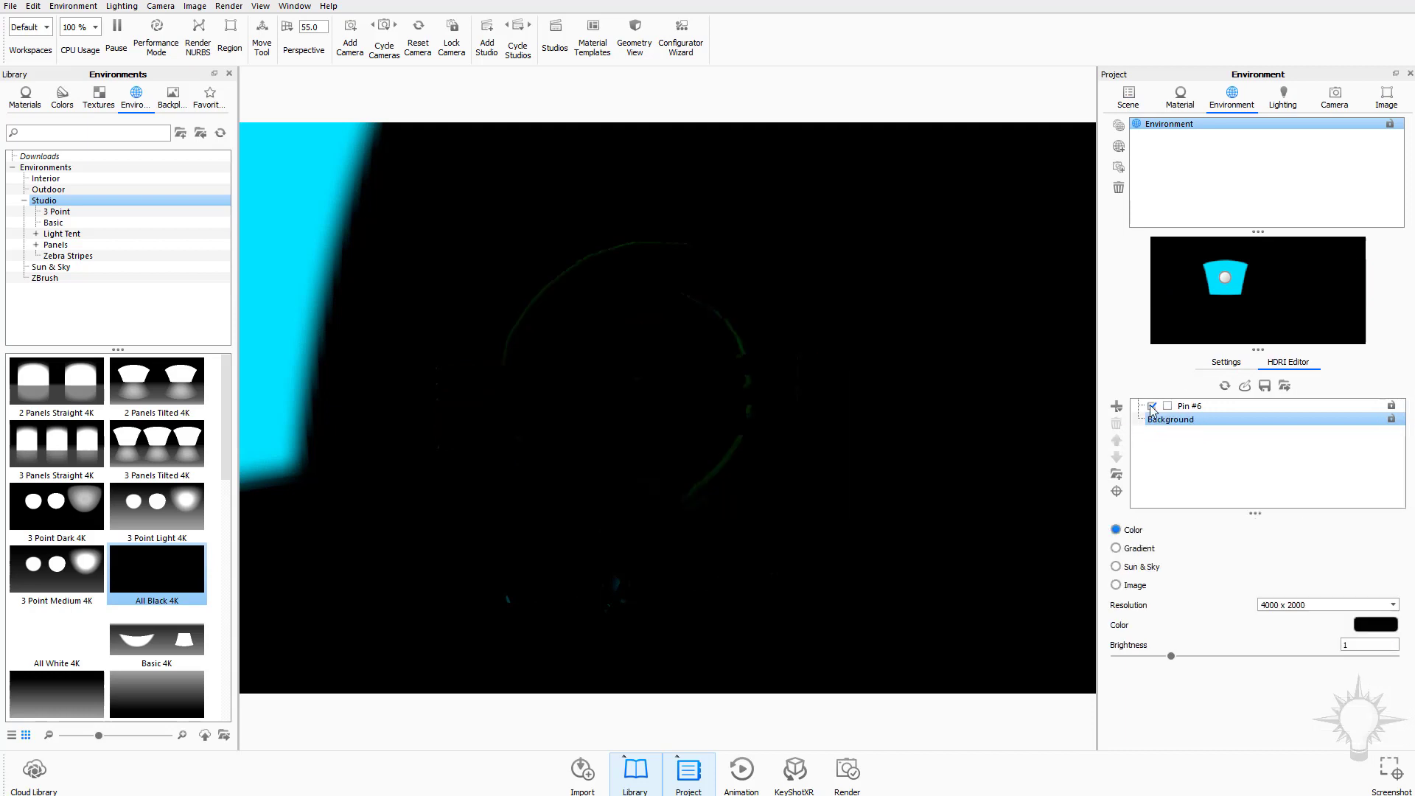
left_click(1179, 405)
left_click(1116, 424)
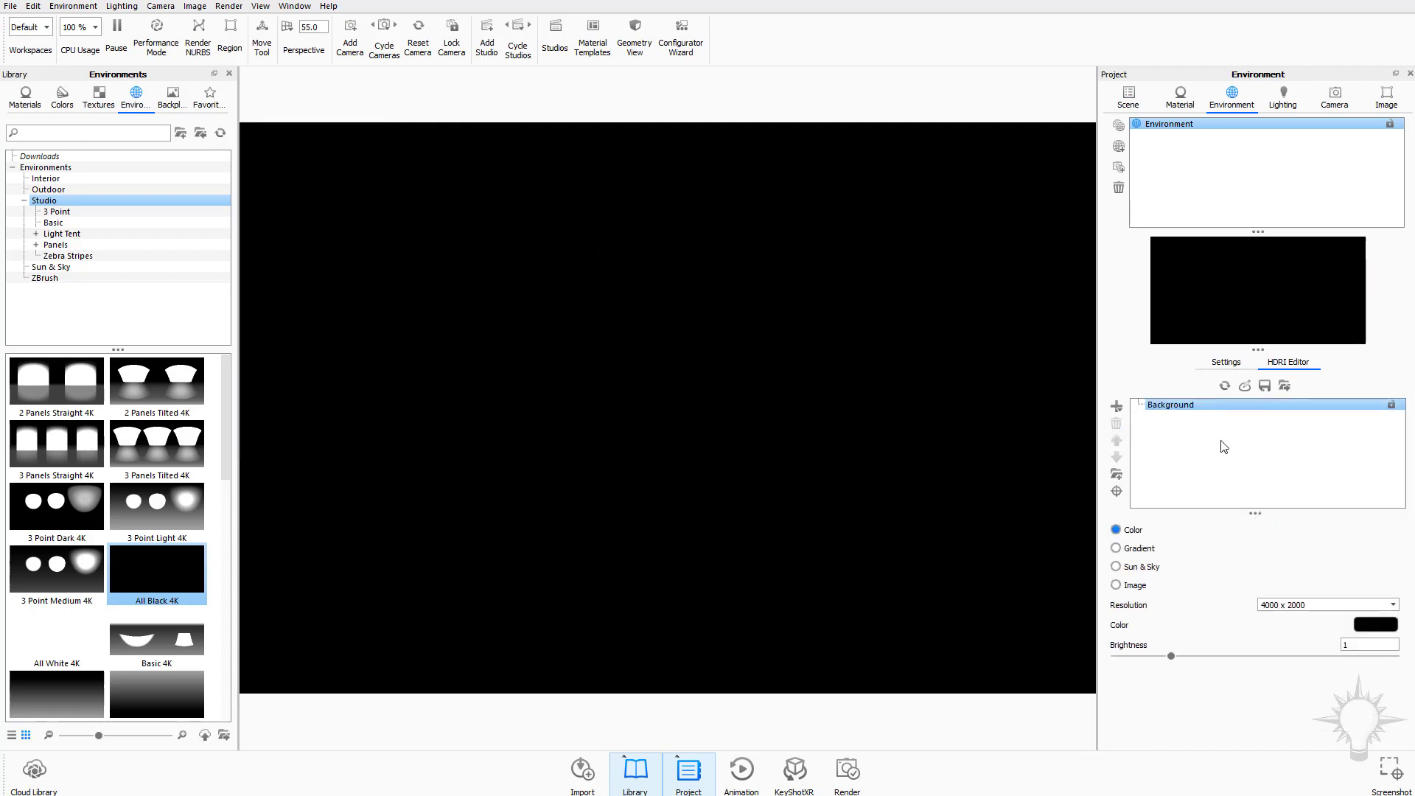
left_click(1188, 406)
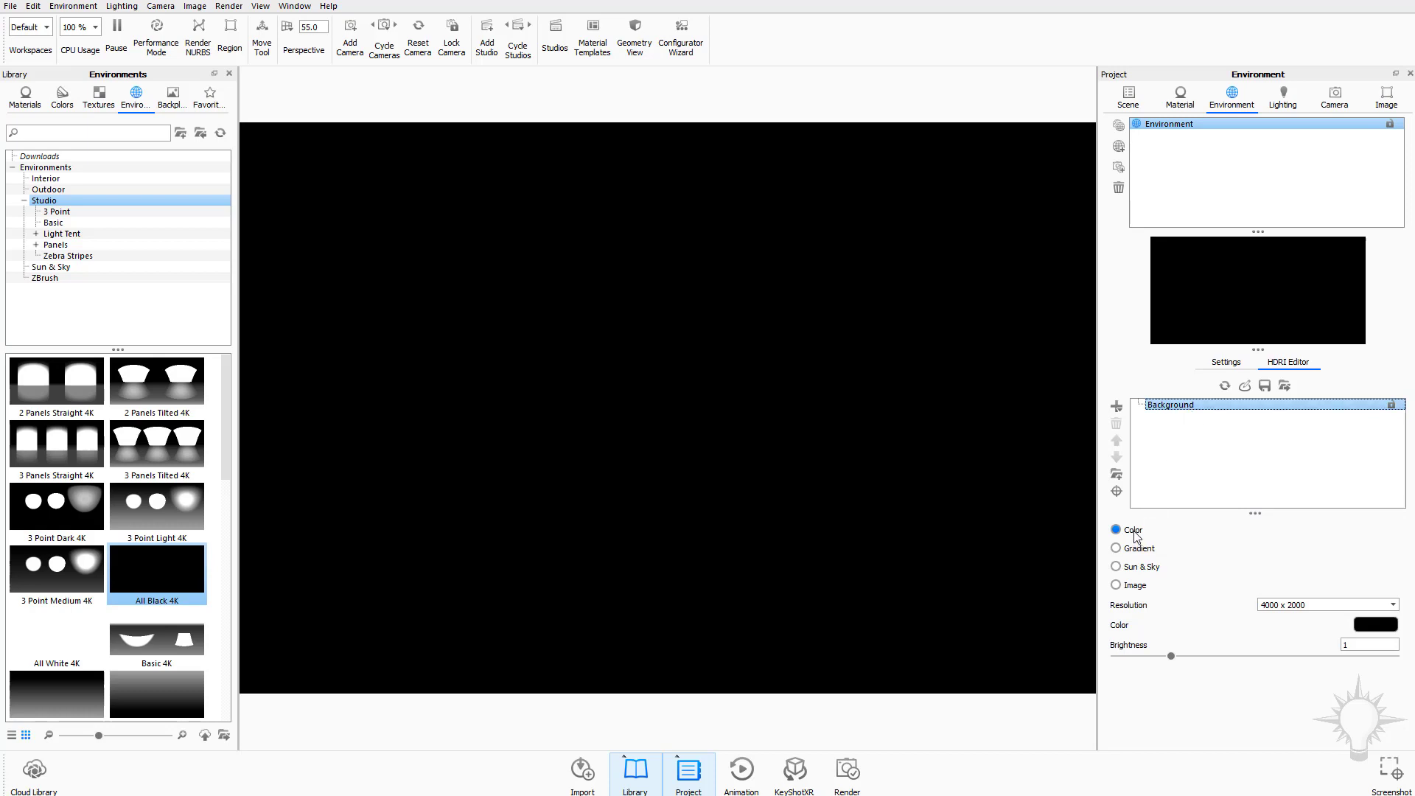
left_click(1137, 550)
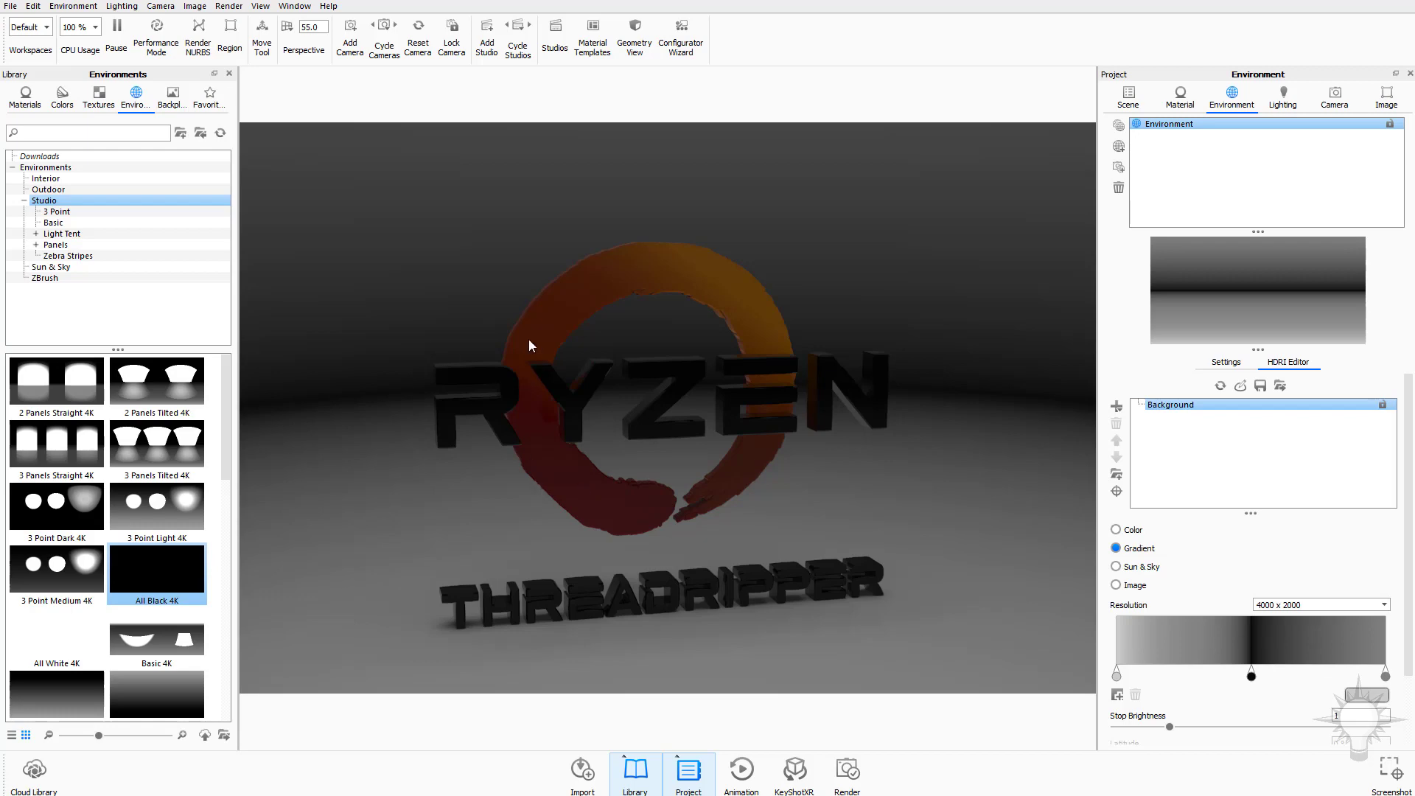
Switch the background to Sun & Sky and move the sun earlier in the afternoon
left_click(1116, 566)
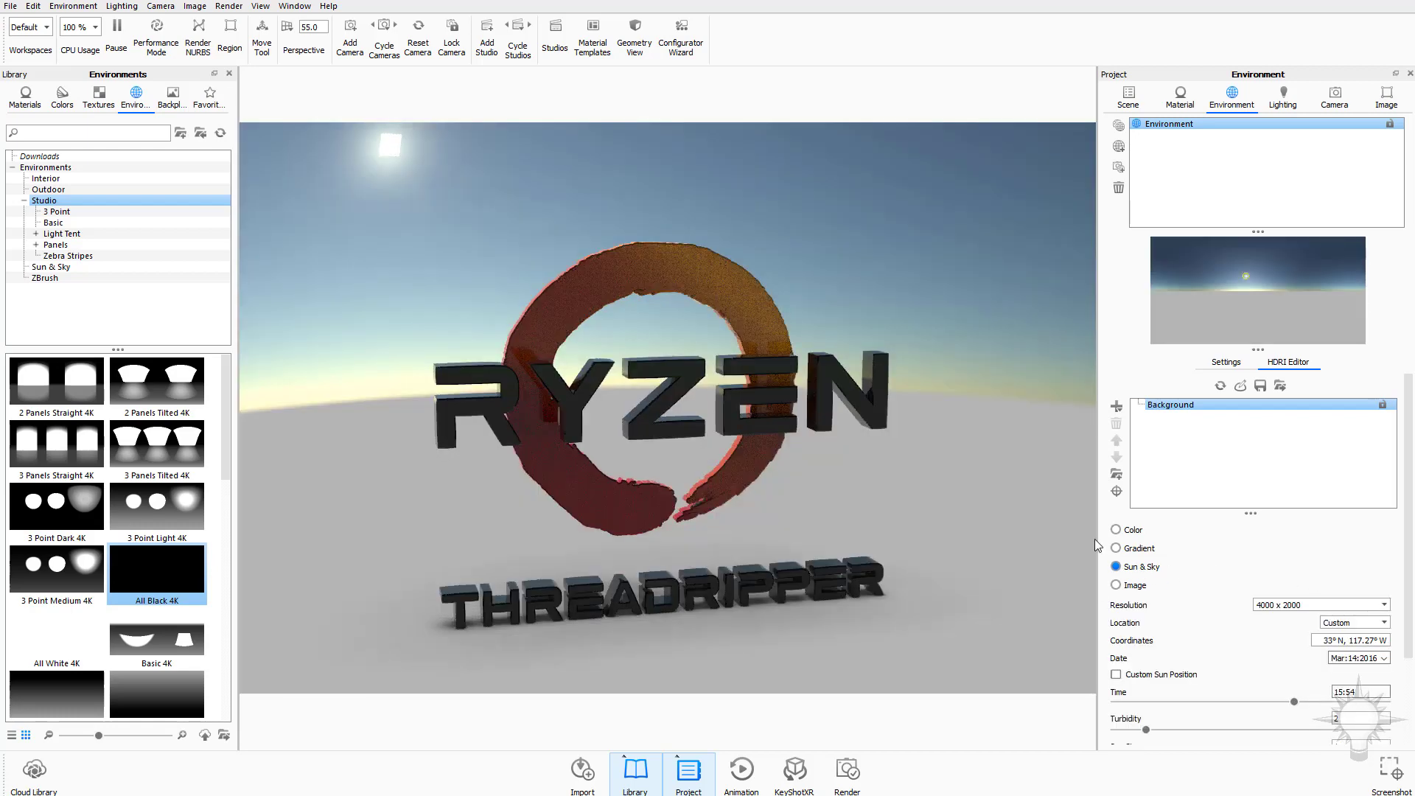
left_click_drag(857, 256, 976, 333)
left_click_drag(979, 275, 919, 302)
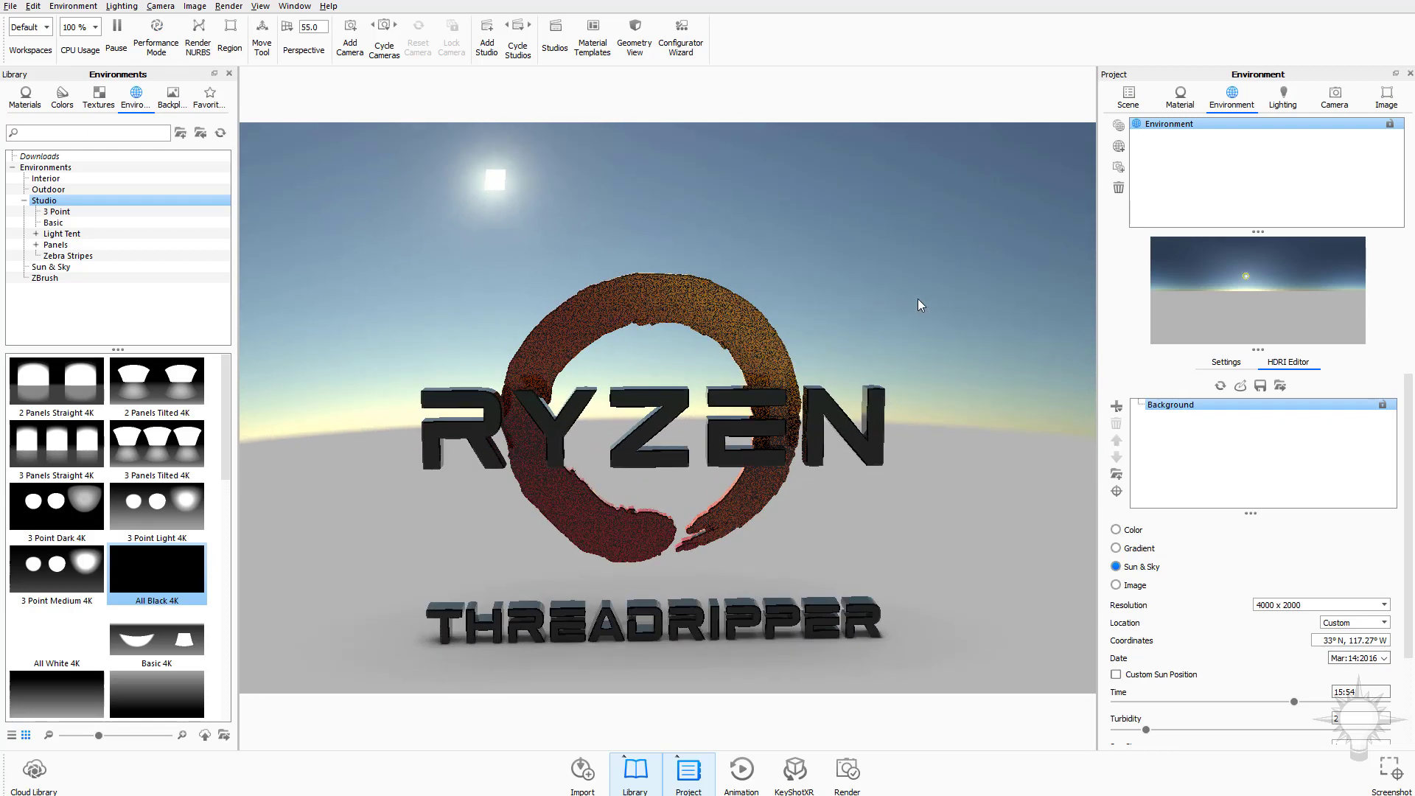
mouse_move(1246, 276)
left_mouse_down()
mouse_move(1175, 274)
mouse_move(1163, 287)
mouse_move(1197, 268)
left_mouse_up()
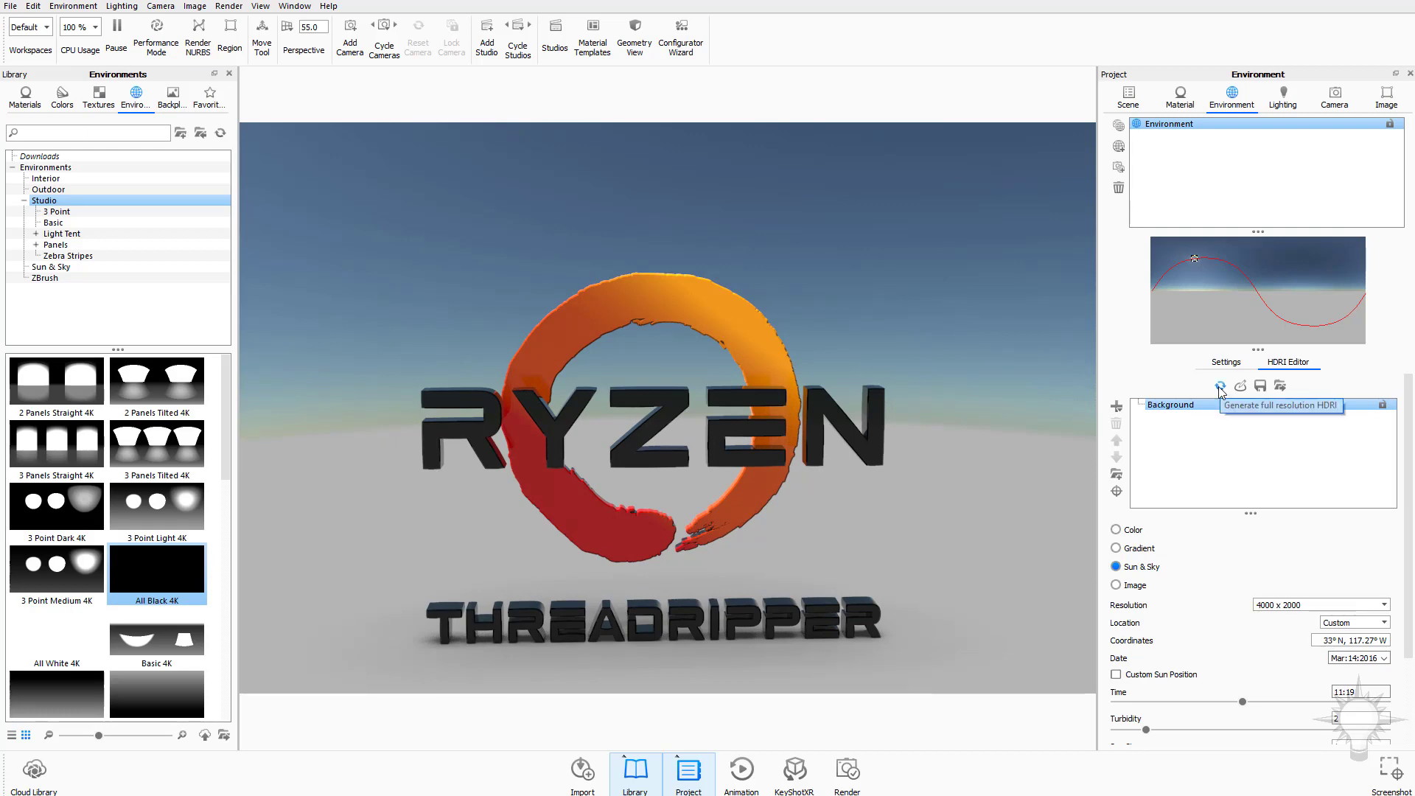
left_click_drag(756, 272, 859, 319)
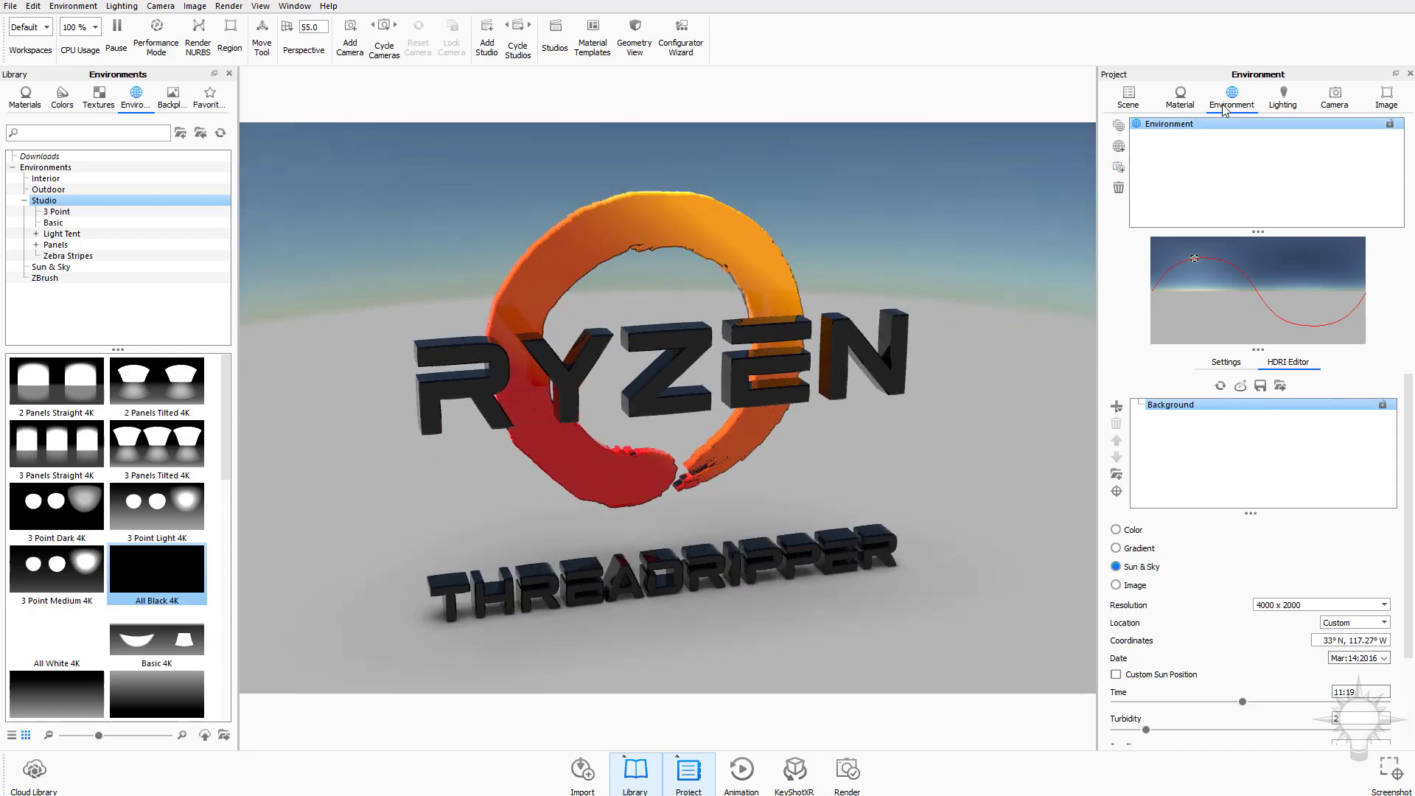
Reposition the sun along its path from sunrise to mid-morning, 10:07
left_click(1226, 362)
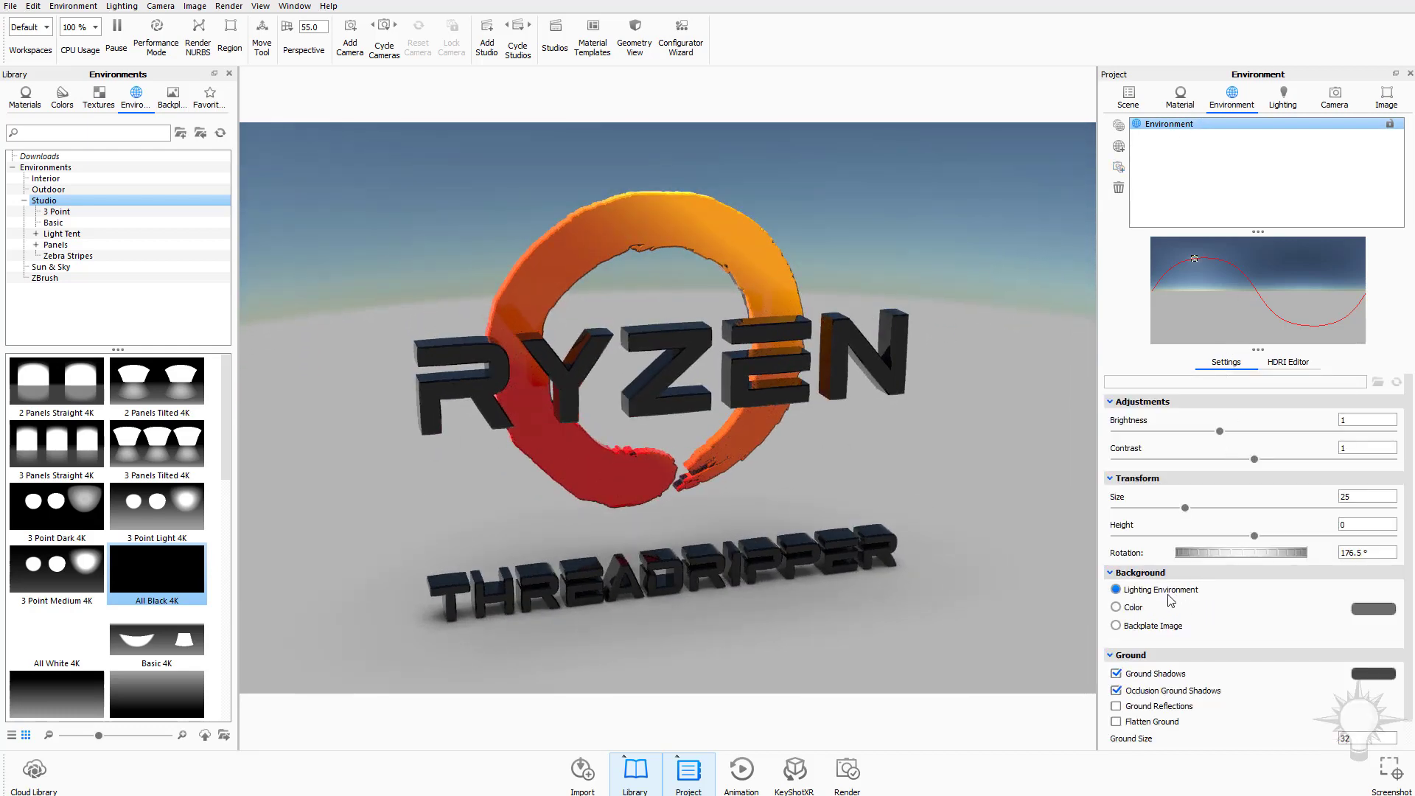
left_click(1283, 99)
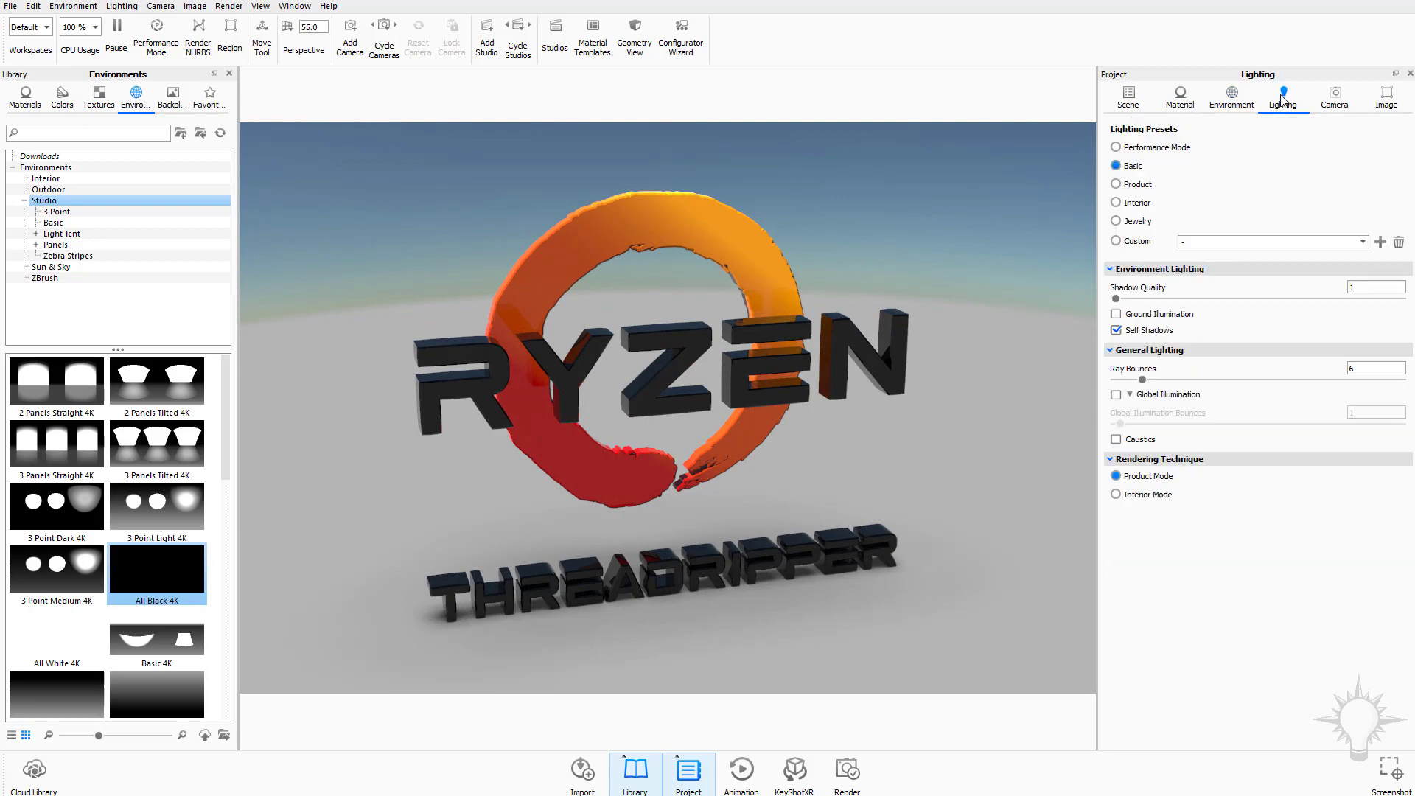
left_click(1232, 99)
left_click_drag(900, 347, 945, 384)
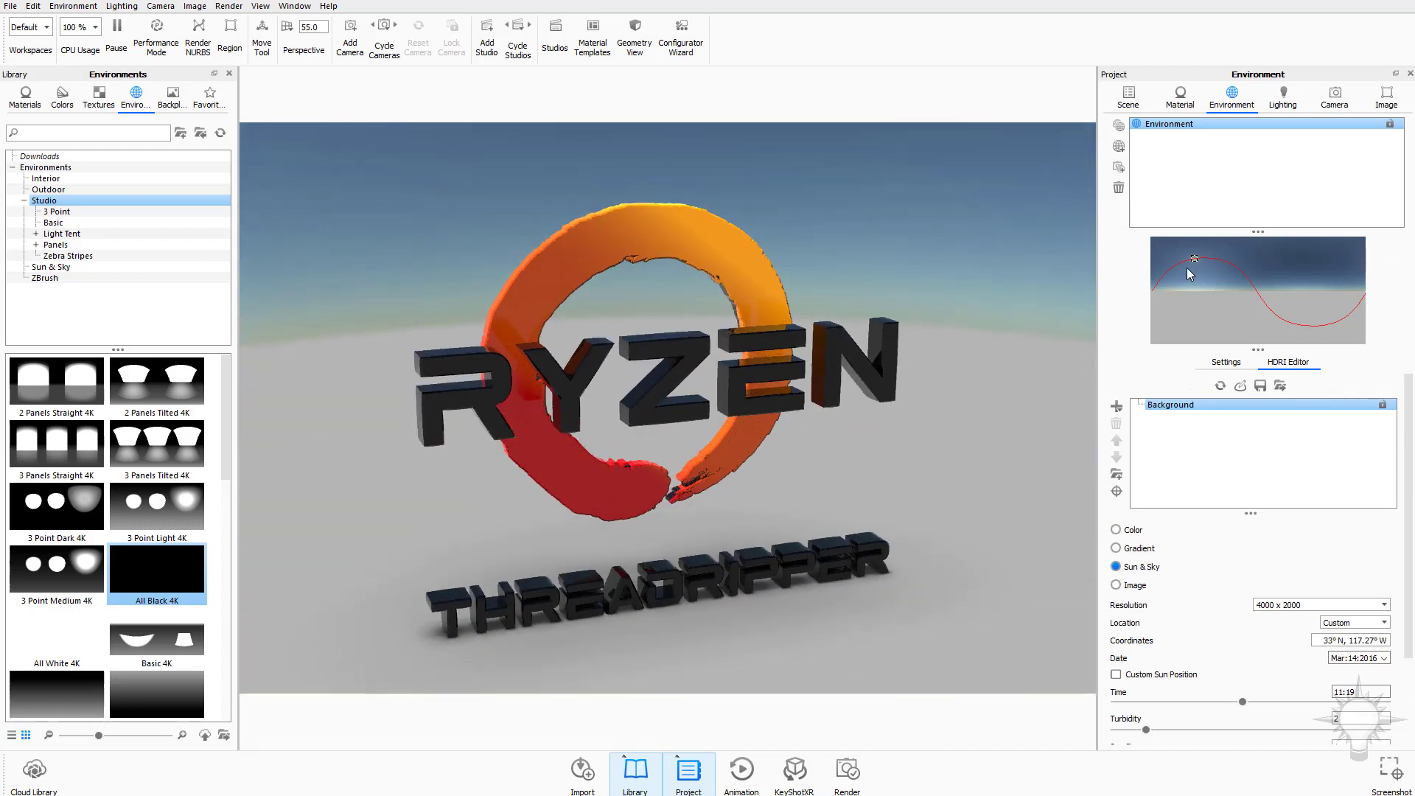
mouse_move(1193, 259)
left_mouse_down()
mouse_move(1158, 290)
mouse_move(1197, 258)
mouse_move(1251, 284)
left_mouse_up()
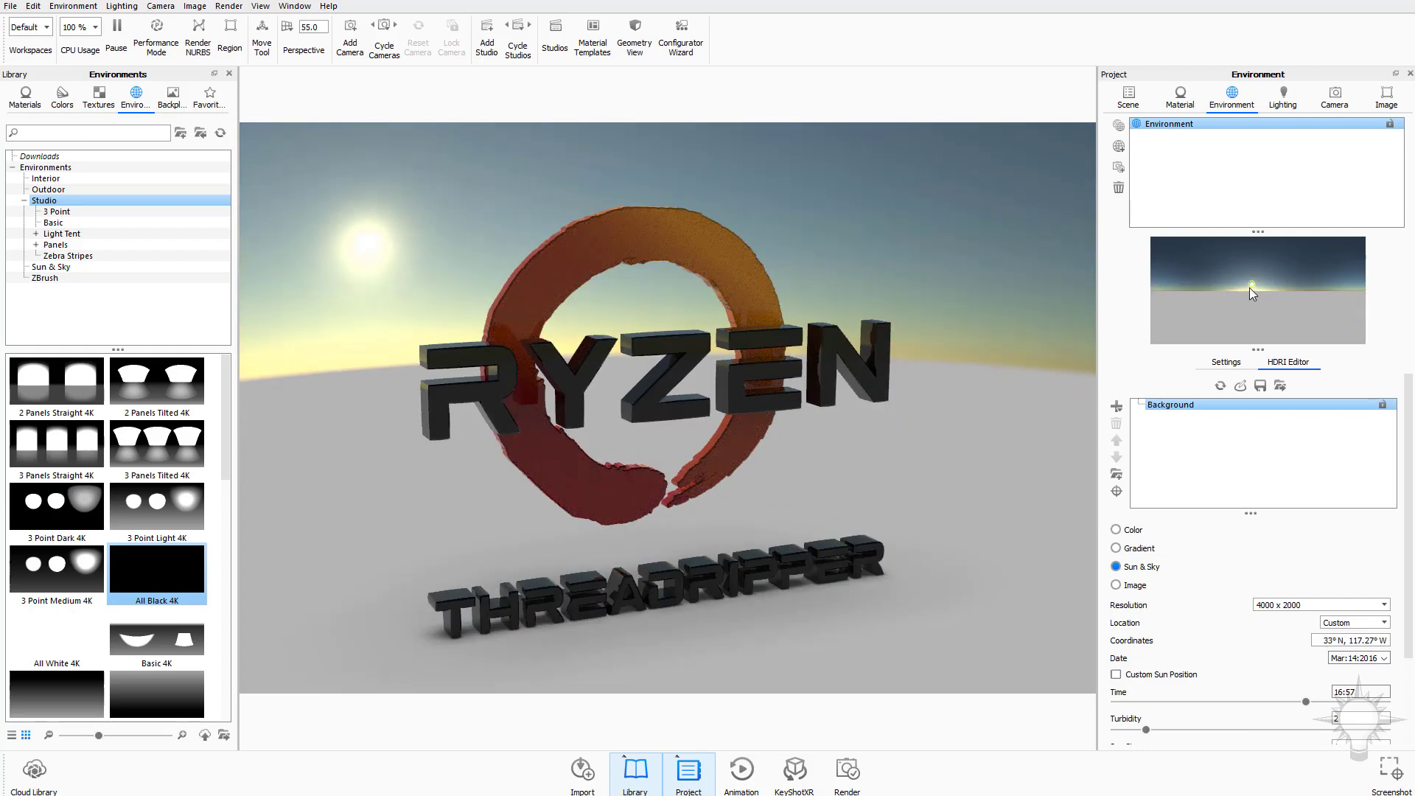
mouse_move(1256, 289)
left_mouse_down()
mouse_move(1188, 259)
mouse_move(1167, 280)
mouse_move(1178, 262)
left_mouse_up()
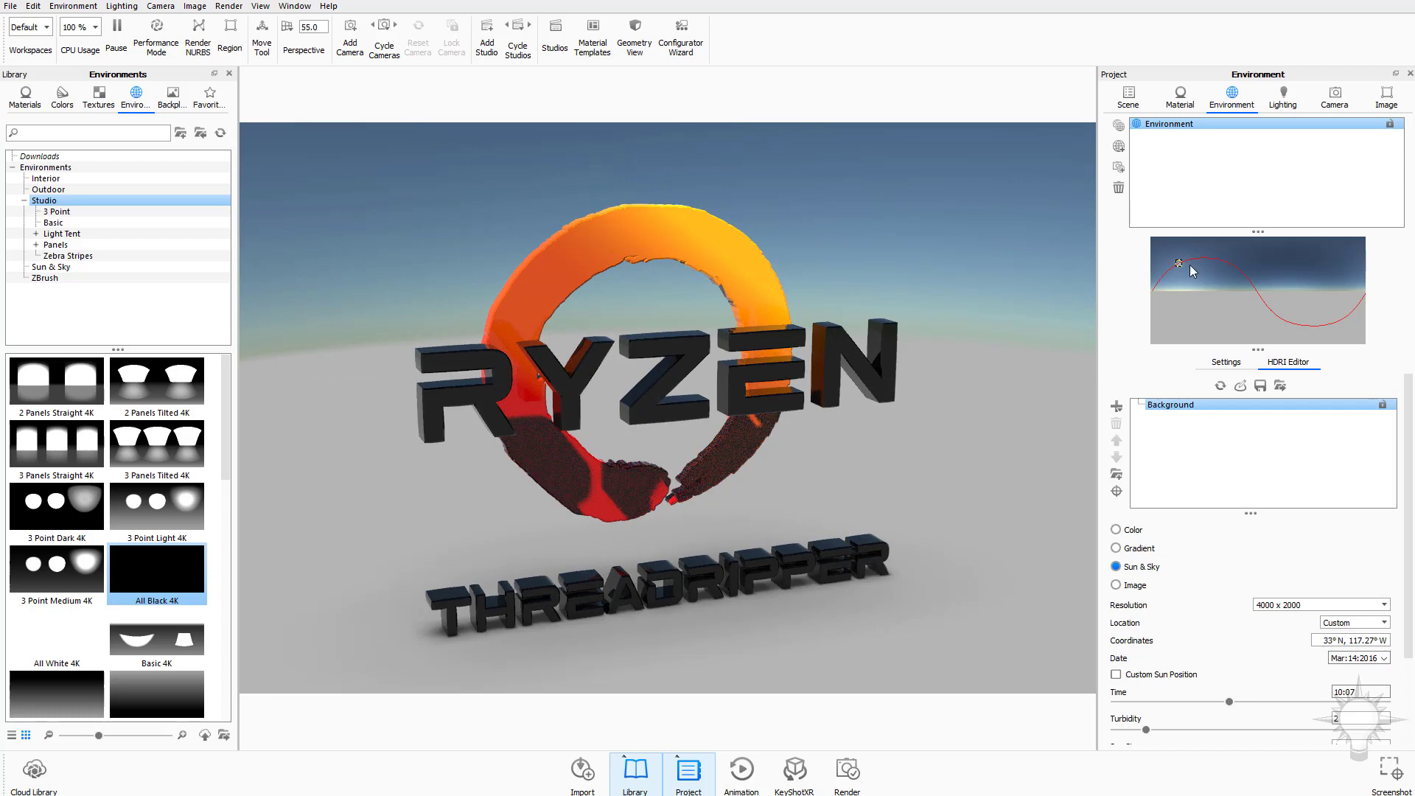
Add an image pin using KeyShot Icon.png from KeyShot 7 > Textures > Labels
left_click(1116, 408)
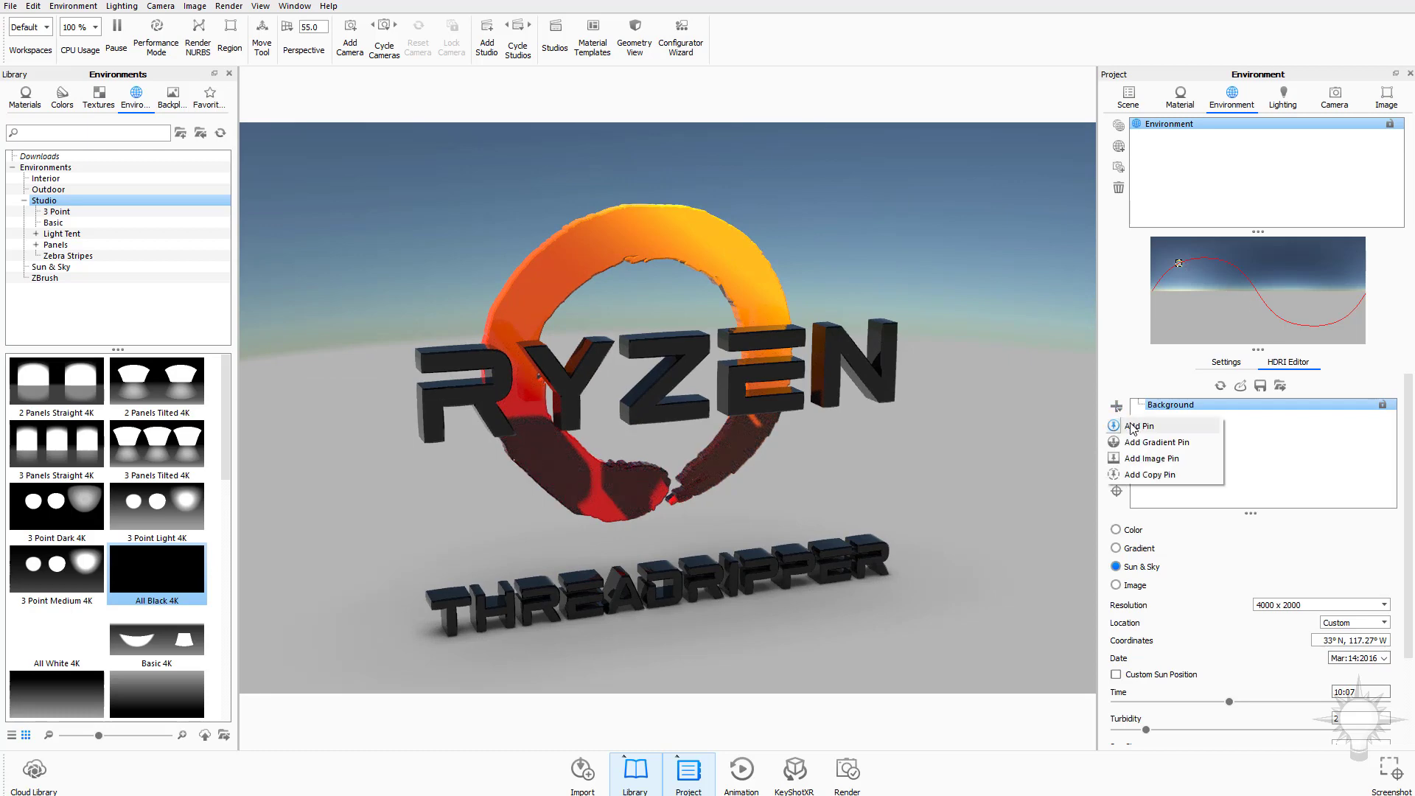
left_click(1147, 458)
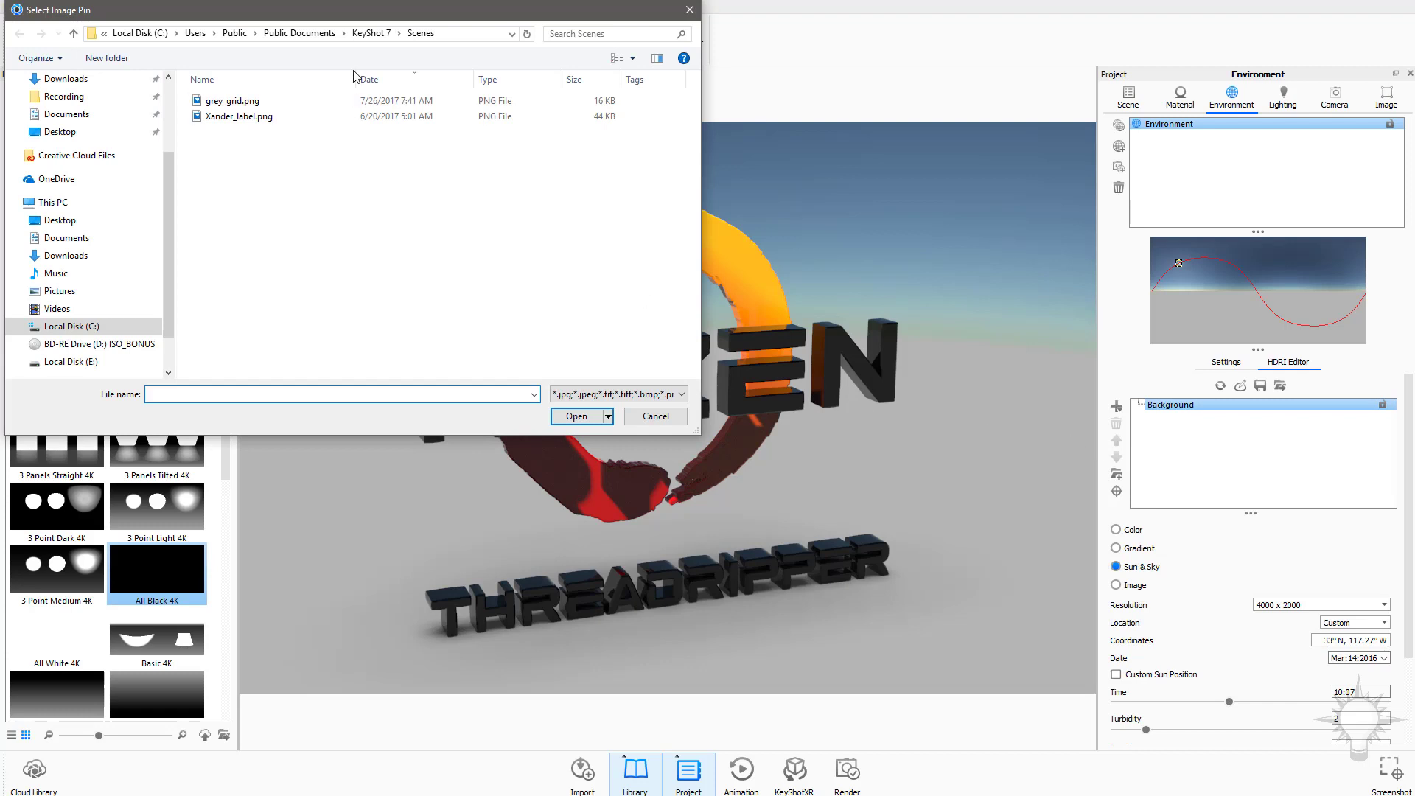
left_click(371, 34)
double_click(221, 301)
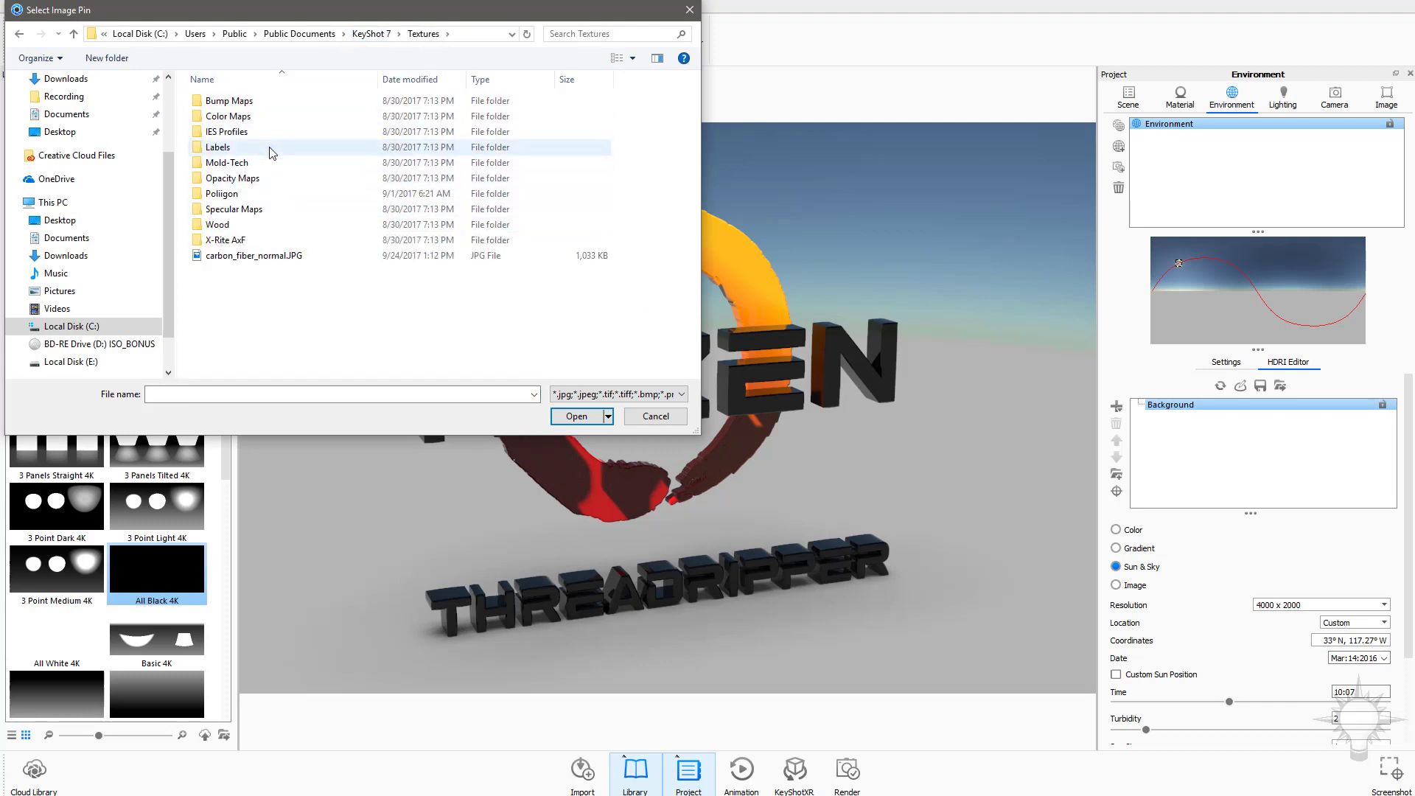
double_click(272, 148)
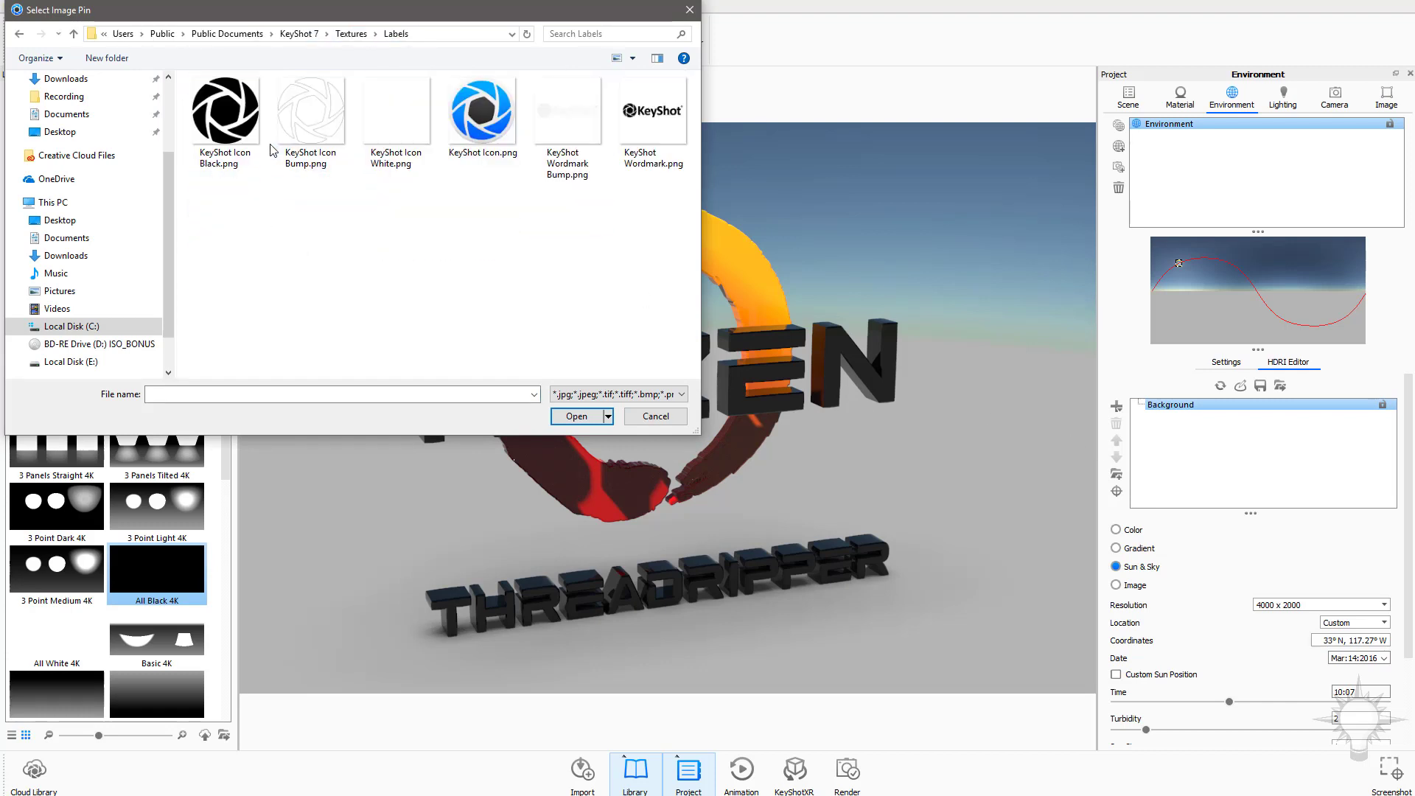
double_click(480, 116)
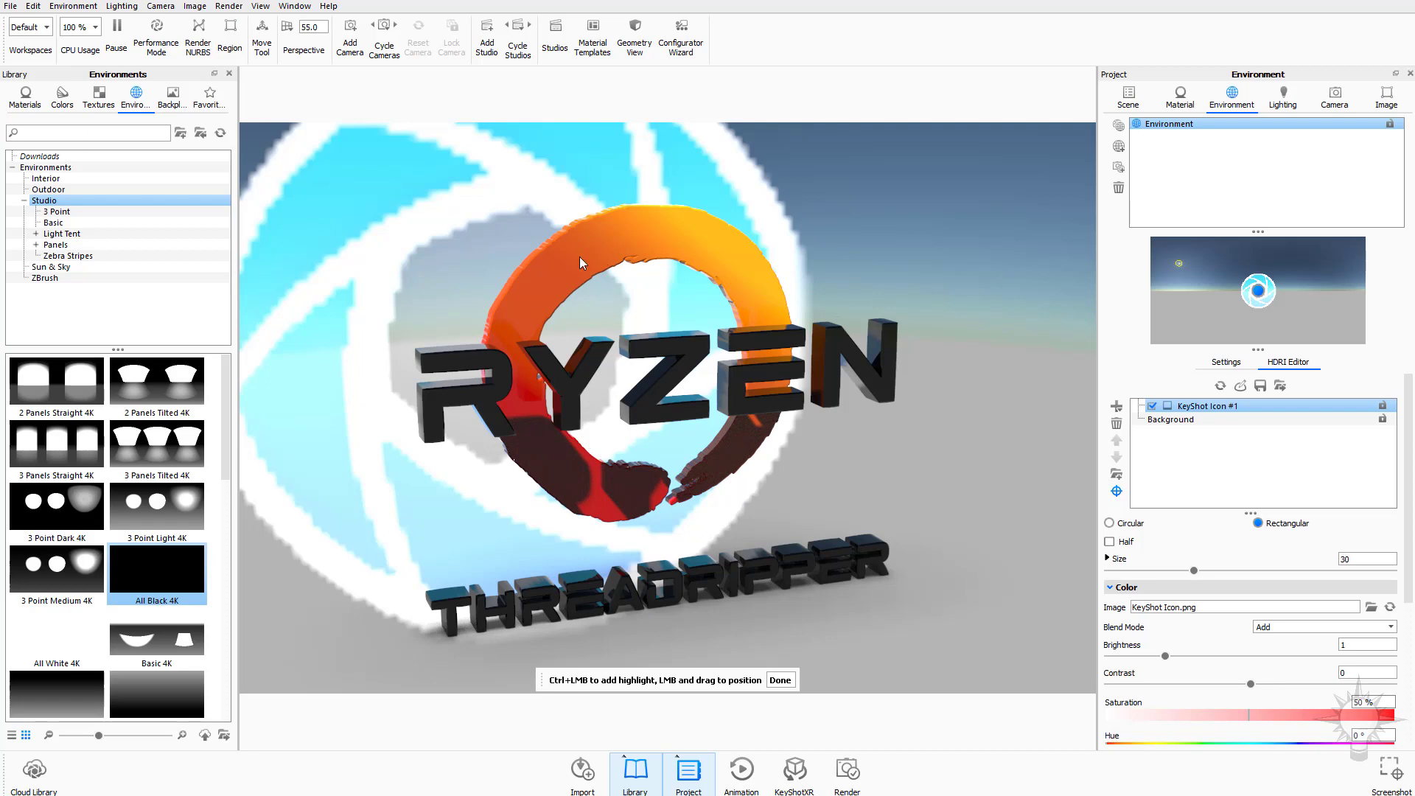
Place a second KeyShot Icon highlight on the logo with Ctrl+click
left_click(559, 264, "ctrl")
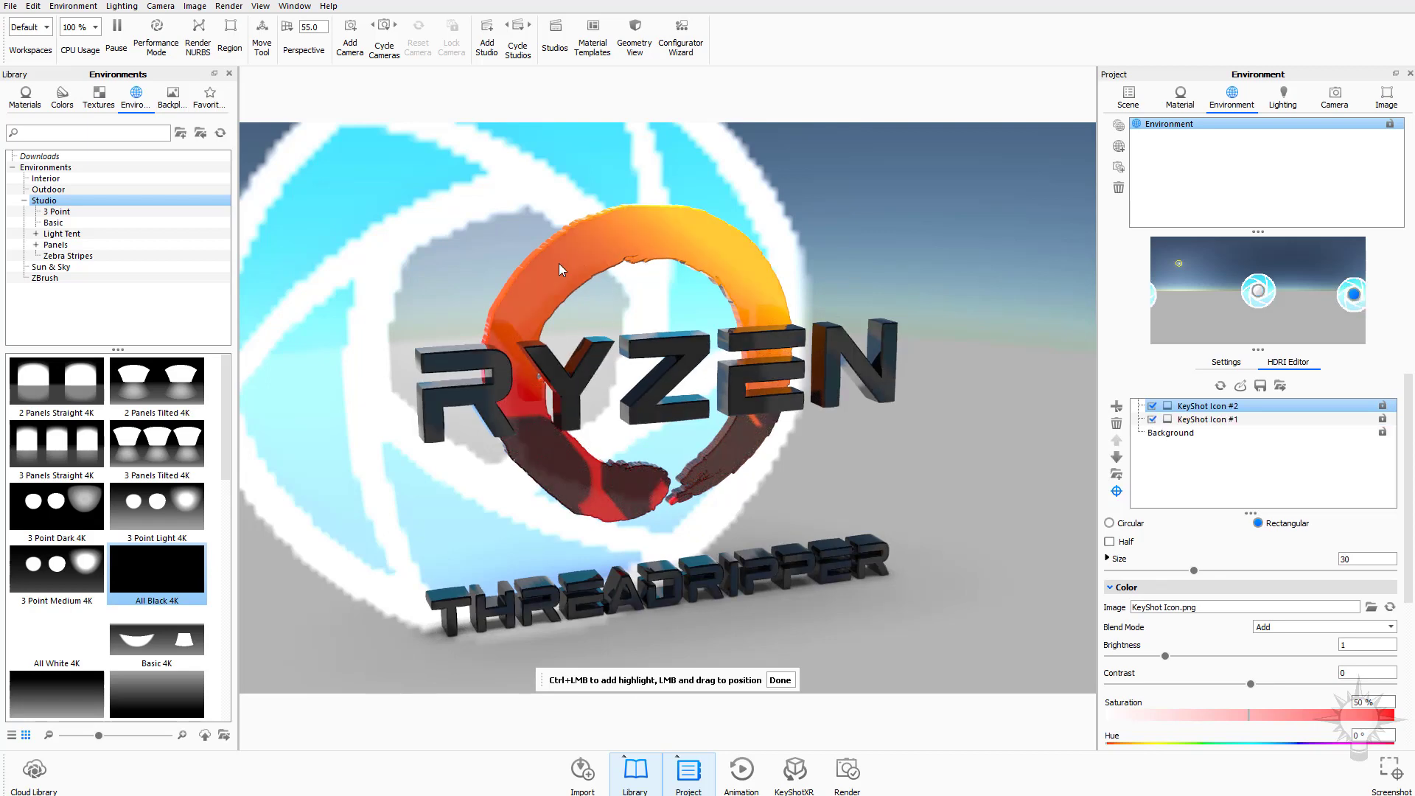
left_click_drag(559, 263, 621, 234)
left_click(780, 680)
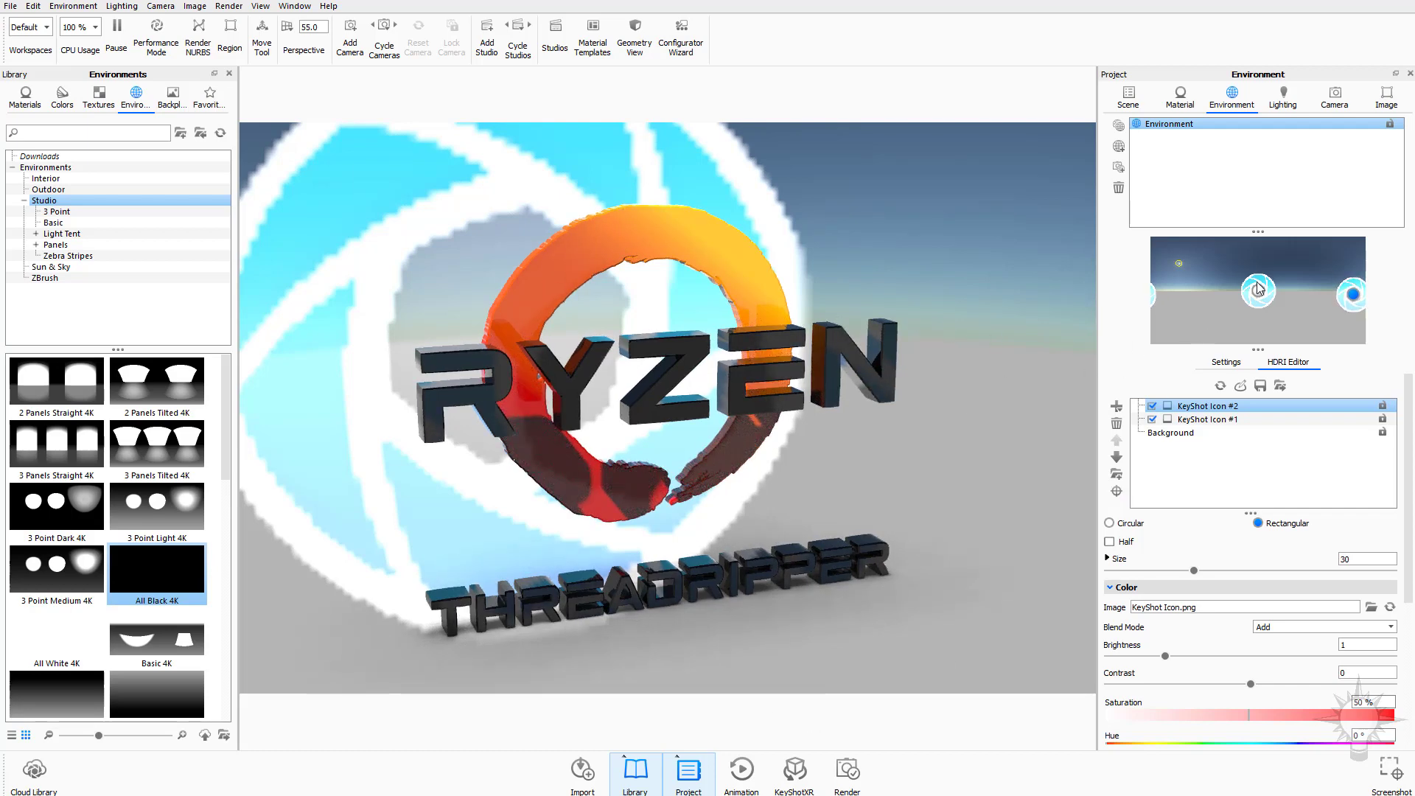
Delete KeyShot Icon #1 and raise KeyShot Icon #2 higher in the sky
left_click(1207, 418)
left_click(1116, 425)
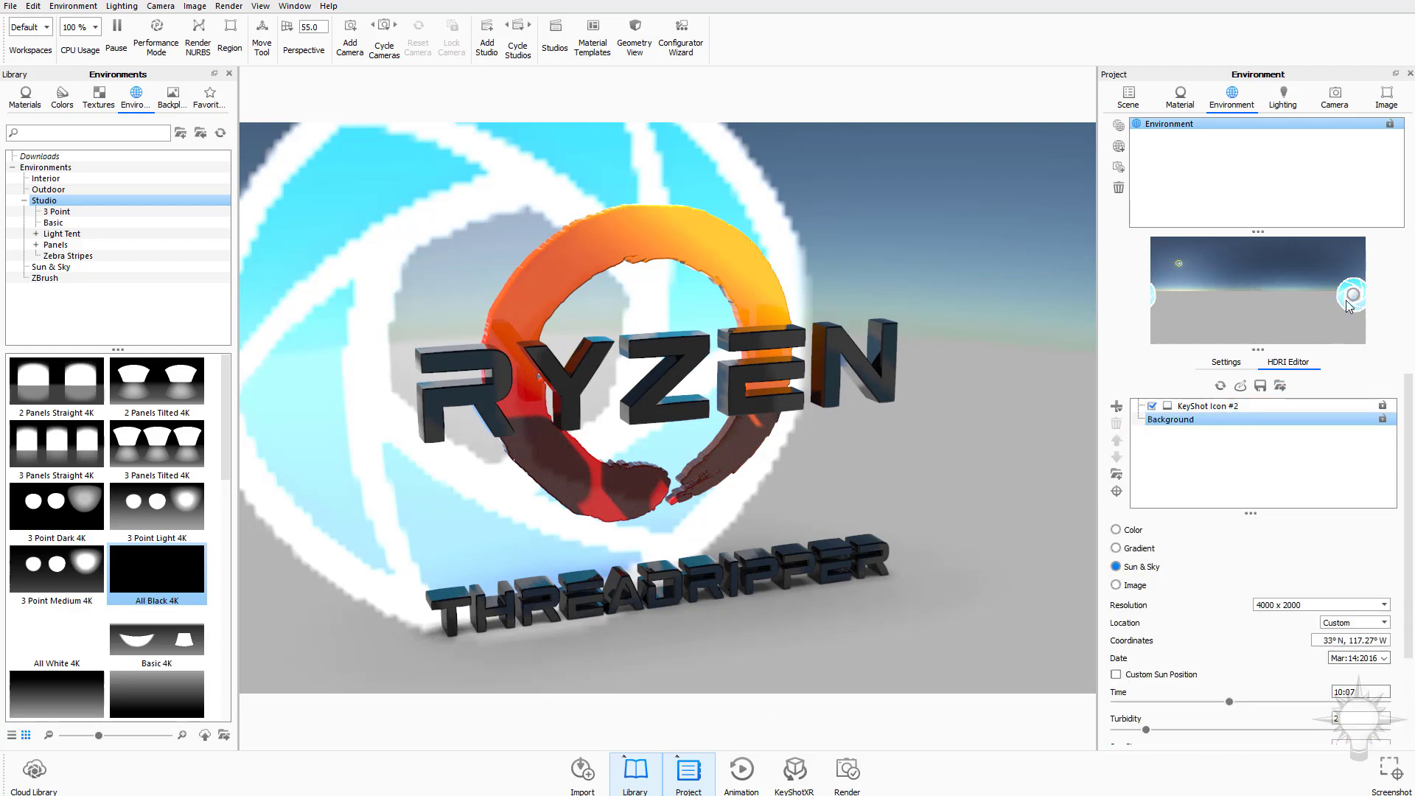
left_click_drag(821, 339, 870, 316)
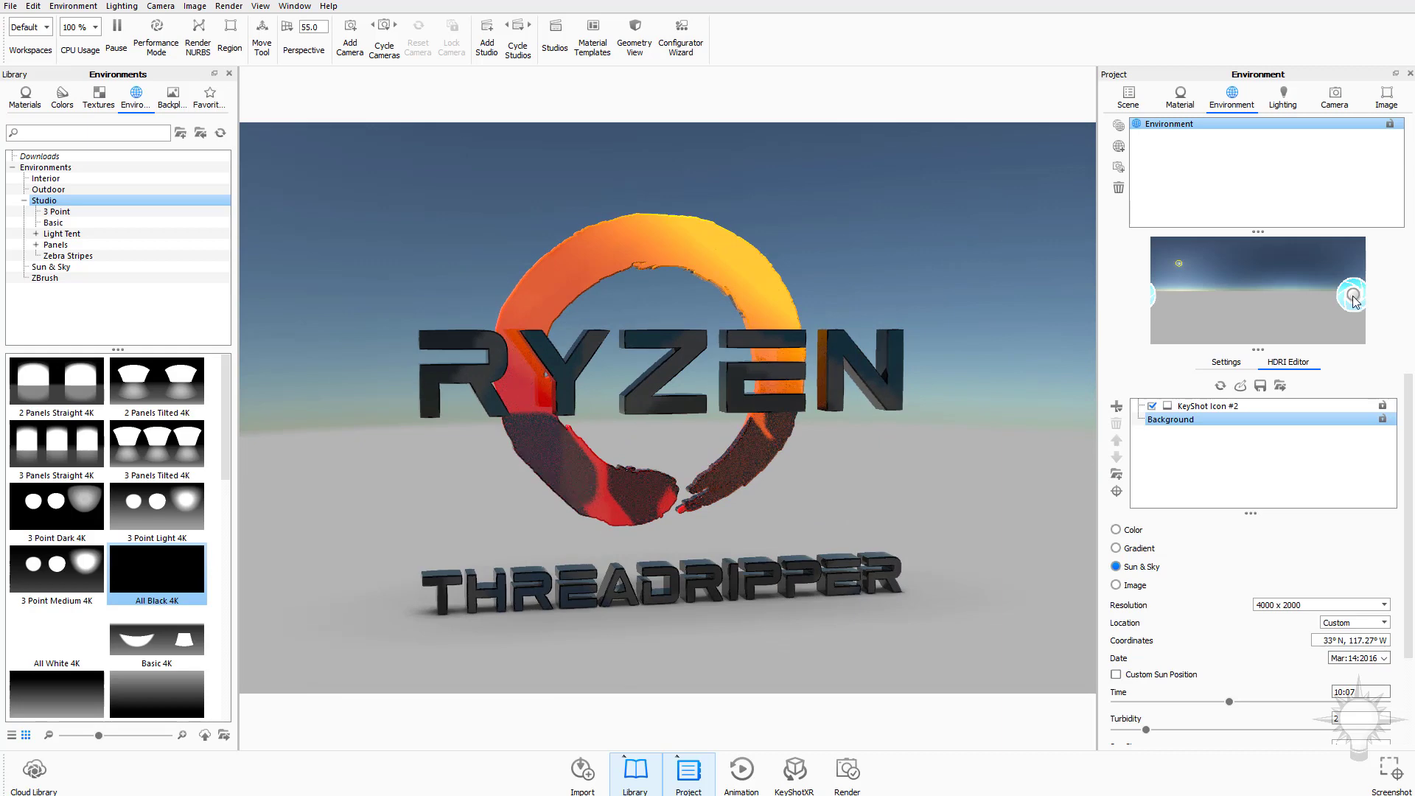
mouse_move(1357, 304)
left_mouse_down()
mouse_move(1352, 267)
mouse_move(1368, 257)
left_mouse_up()
left_click_drag(401, 306, 977, 267)
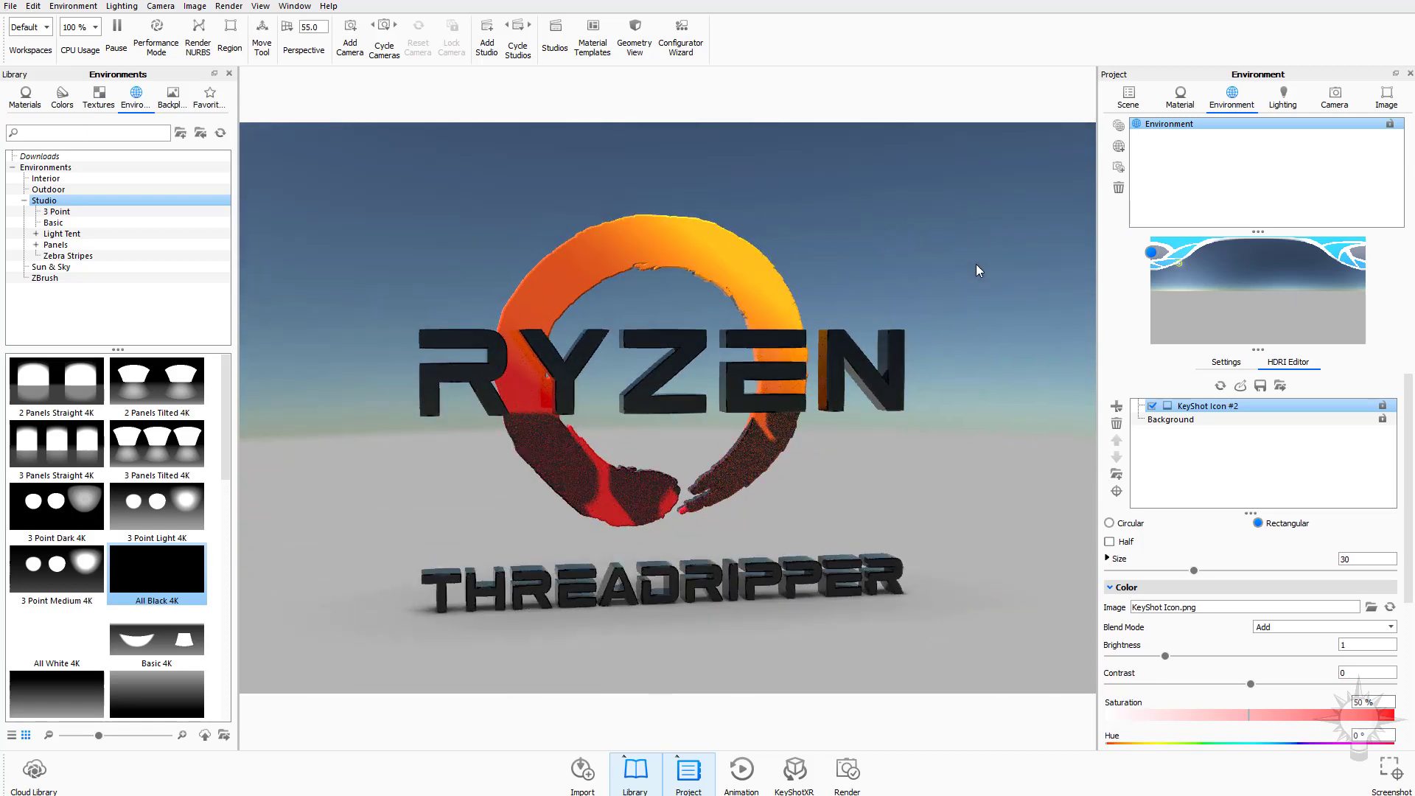
left_click(1221, 386)
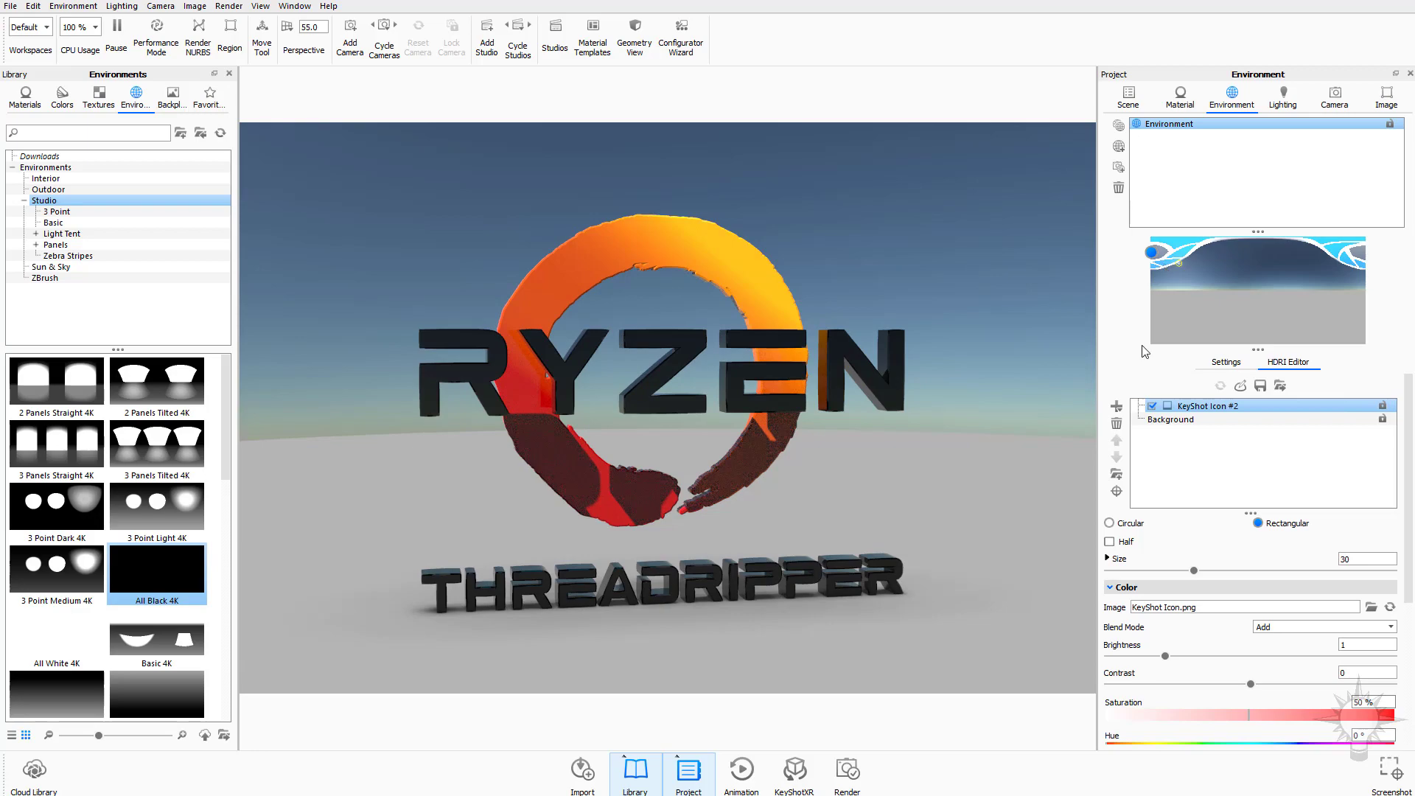
left_click_drag(810, 369, 361, 144)
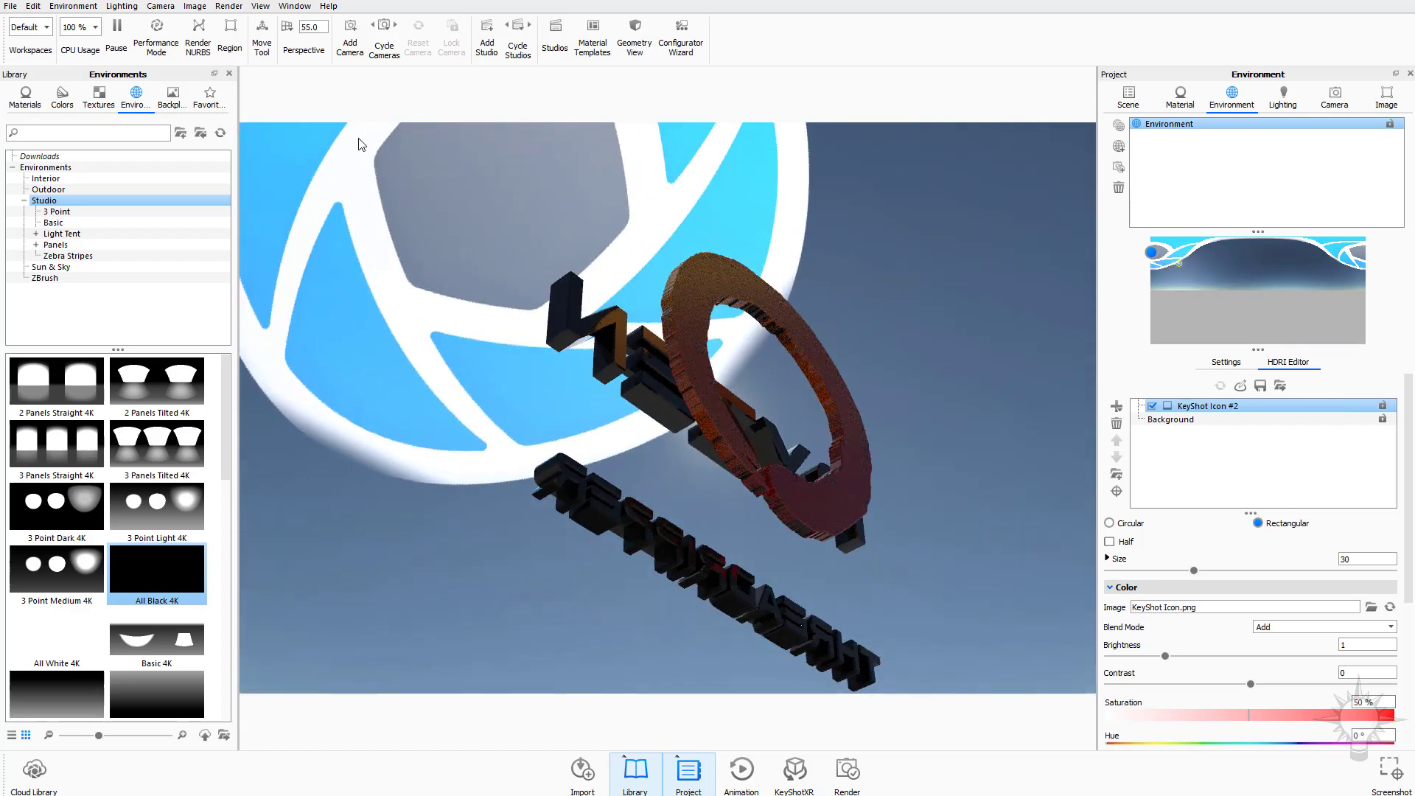
left_click_drag(492, 249, 852, 286)
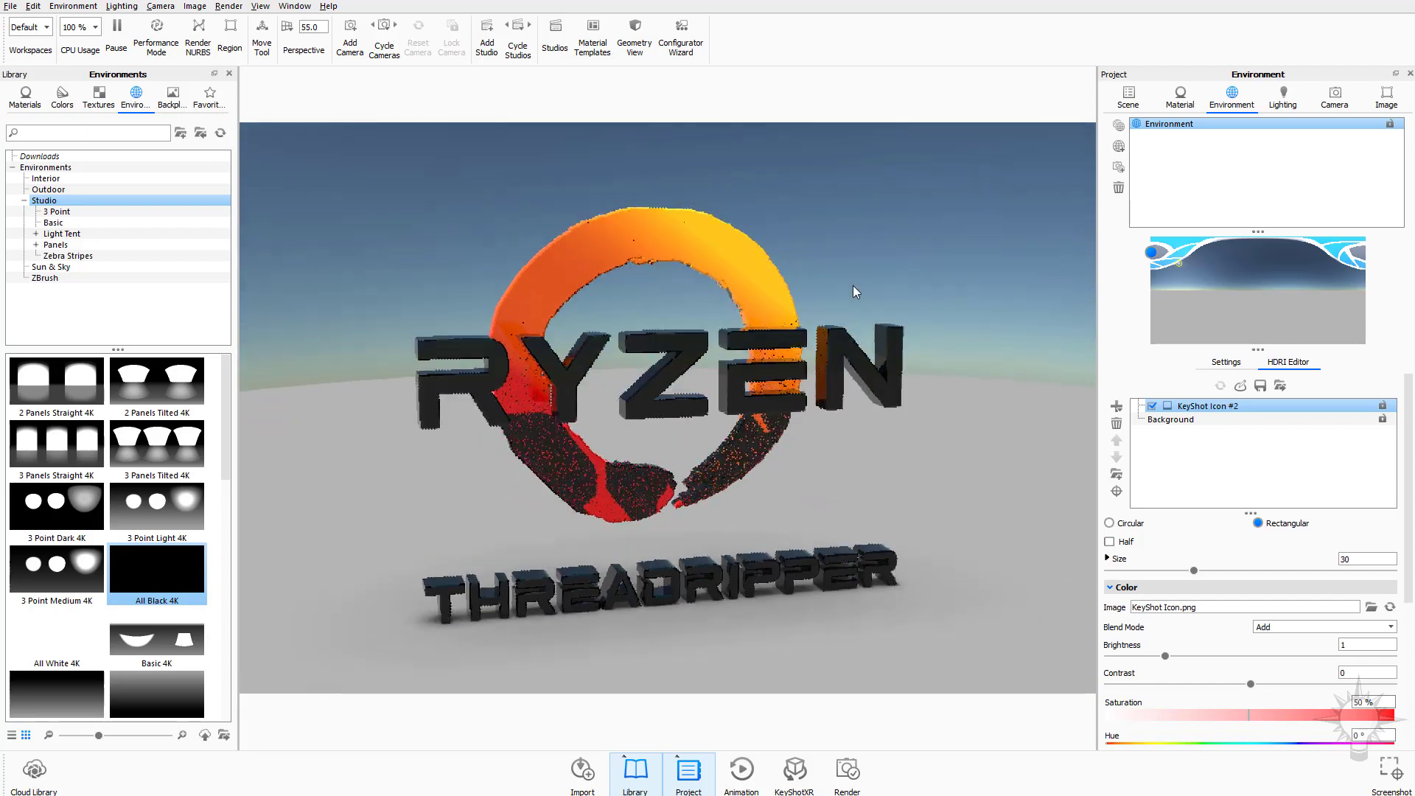
Check the Export HDRI formats (HDR/EXR/HDZ), cancel, and browse the Interior library environments
left_click(1281, 386)
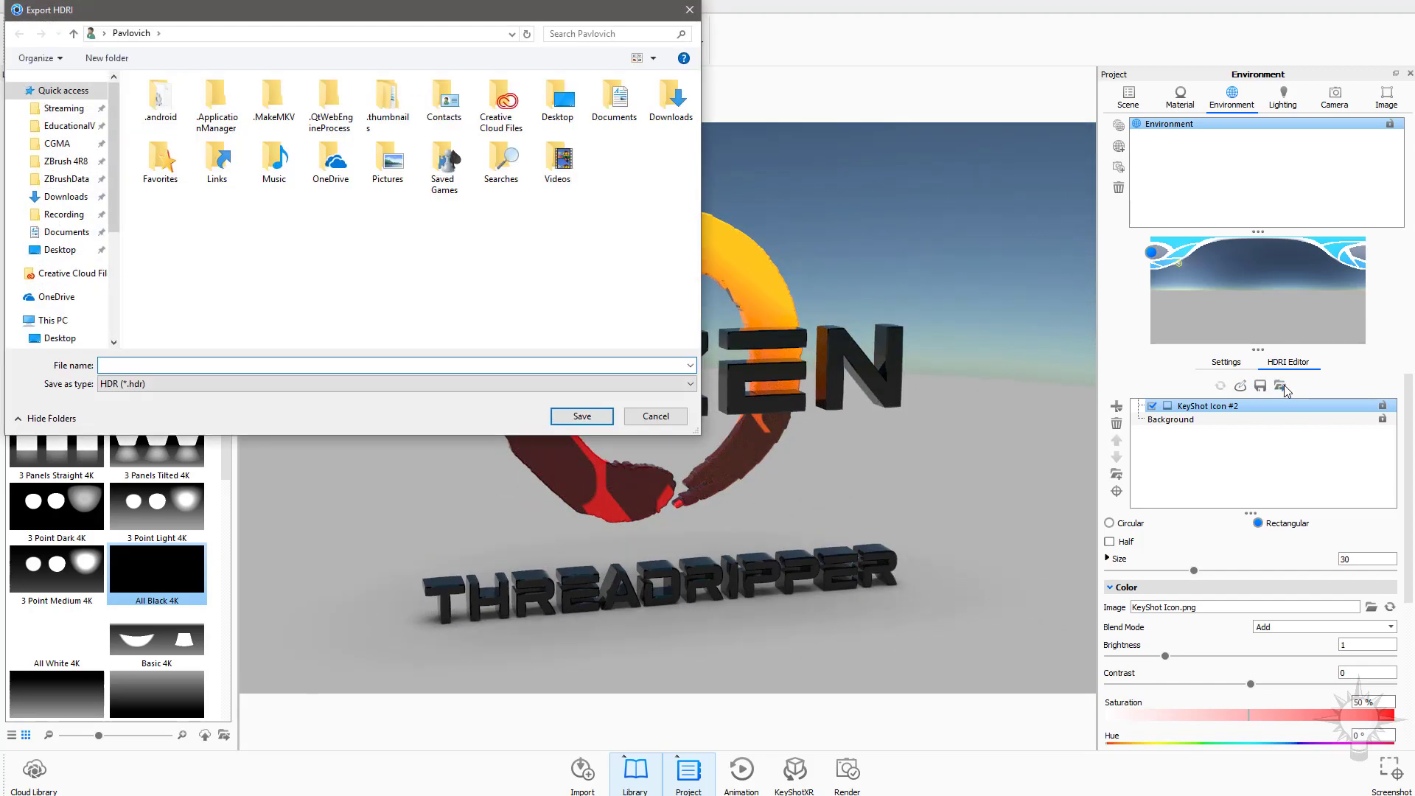
left_click(188, 385)
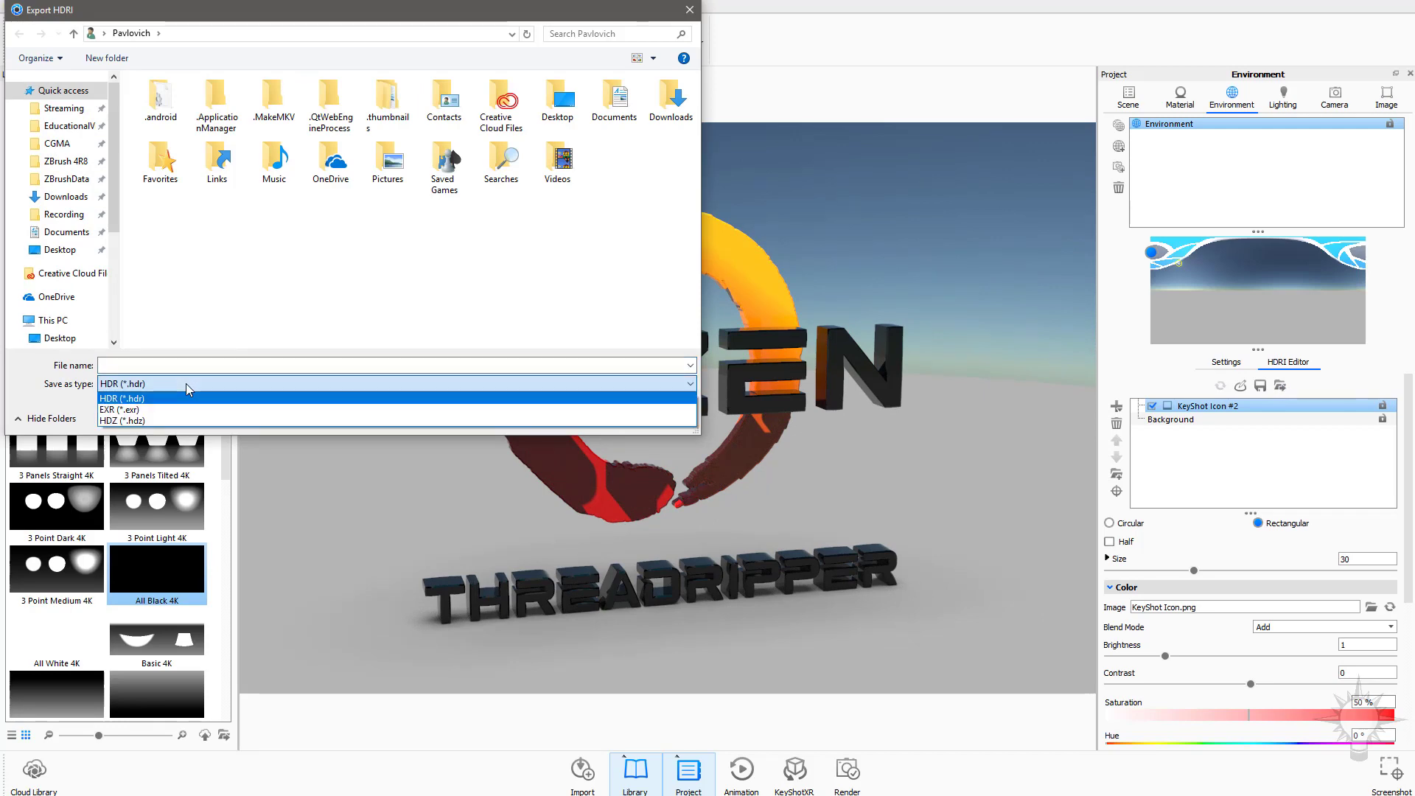
left_click(642, 11)
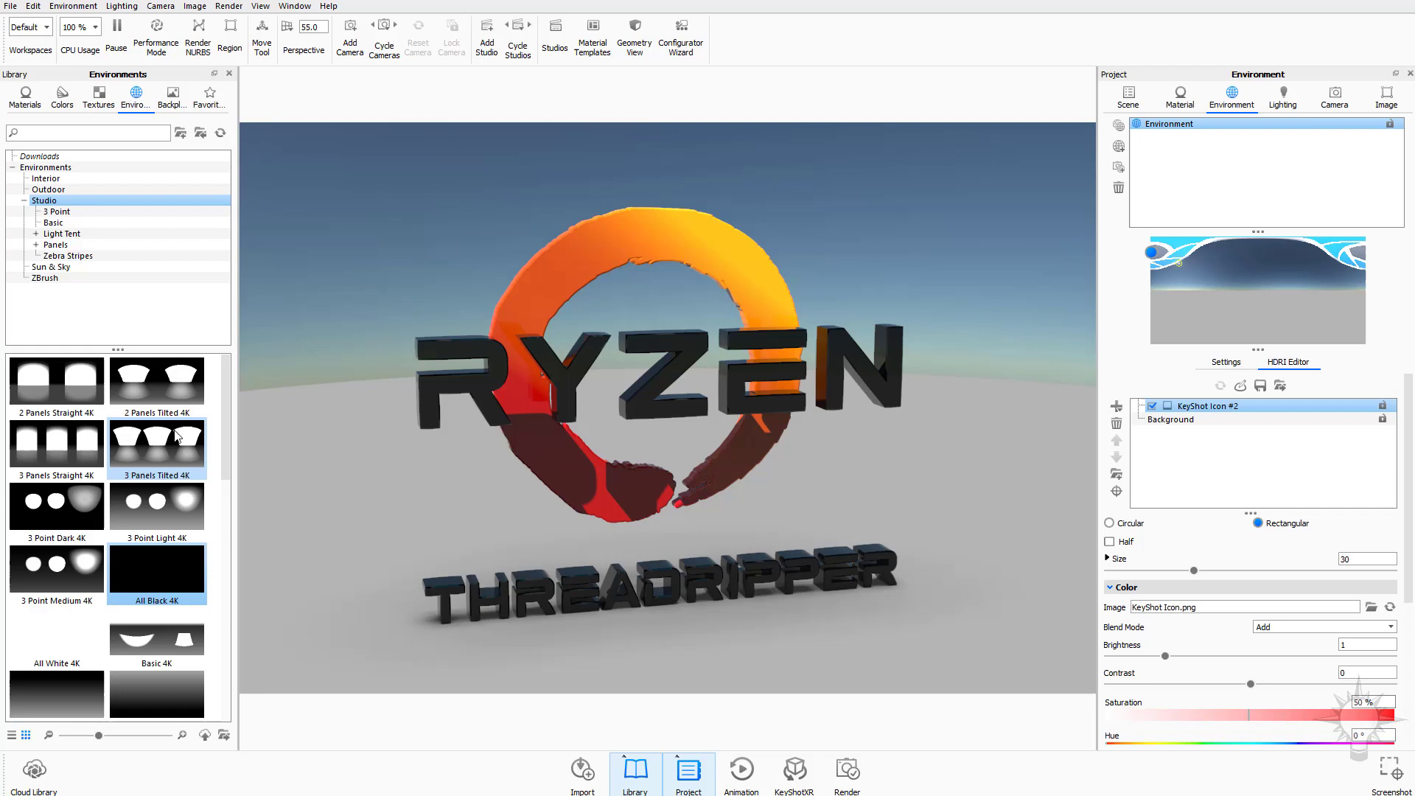
left_click(46, 178)
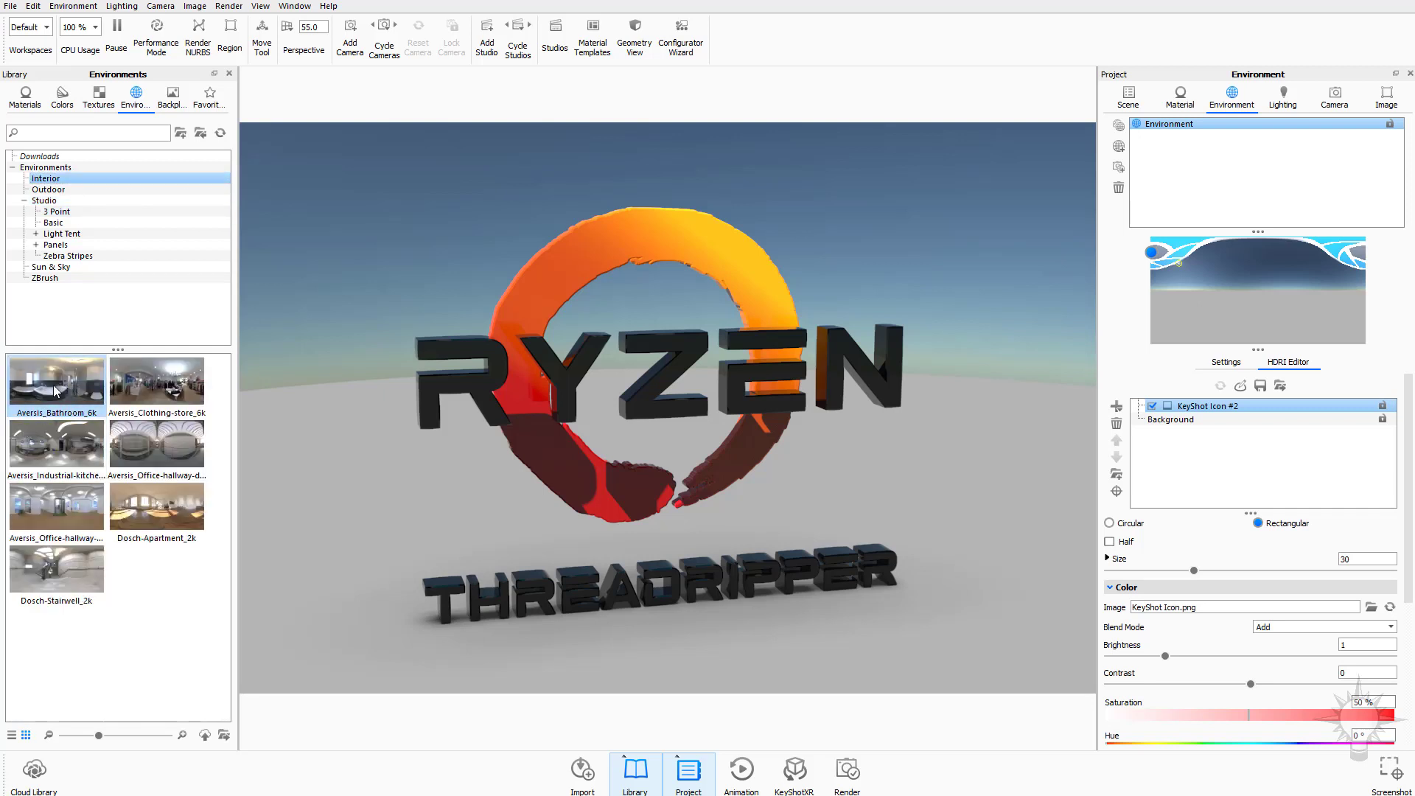
Open the HDRI Editor Canvas window from the HDRI Editor tab
mouse_move(55, 391)
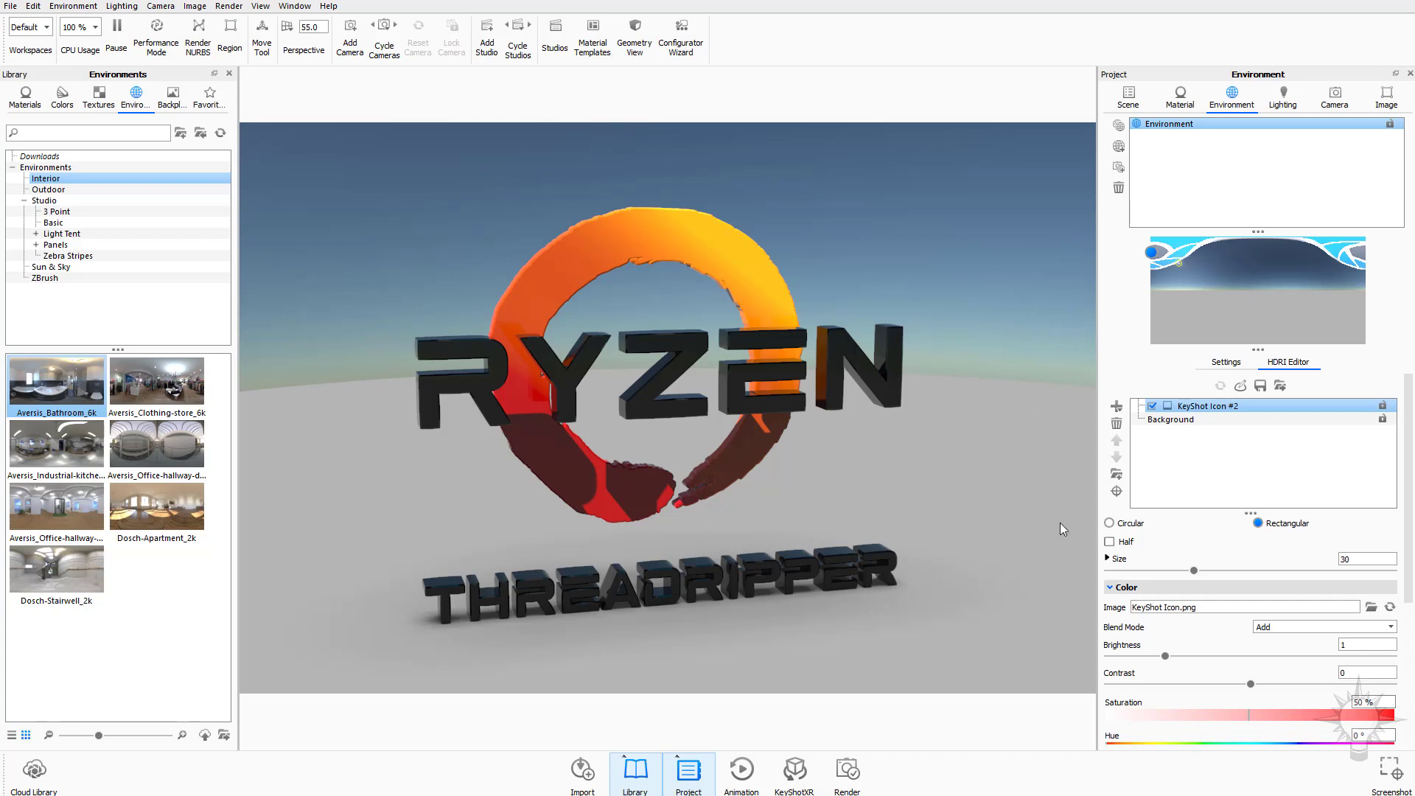
left_click(1242, 388)
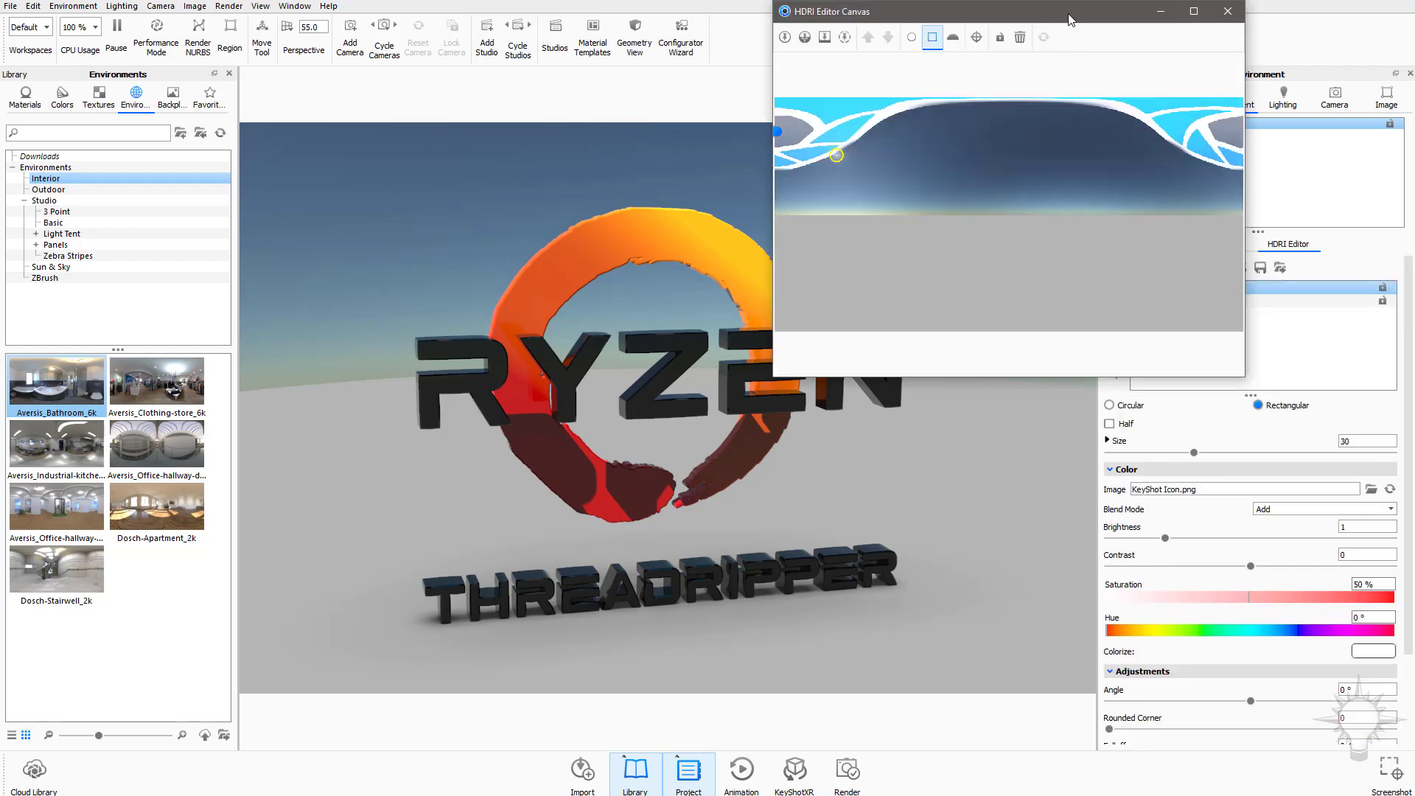
Enlarge the canvas and add circular Pin #7 on the right side of the sky
left_click_drag(1071, 20, 1013, 86)
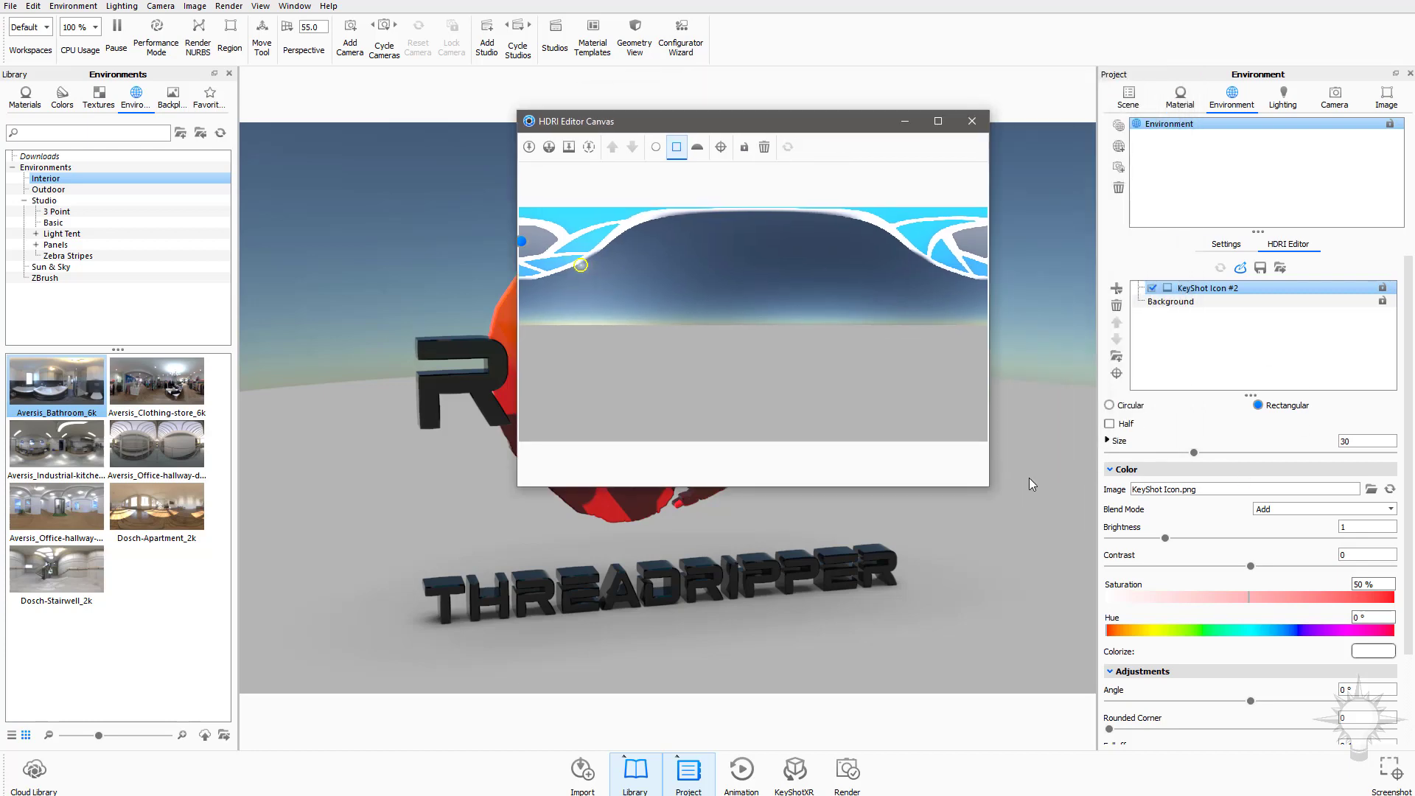
left_click_drag(983, 487, 1255, 639)
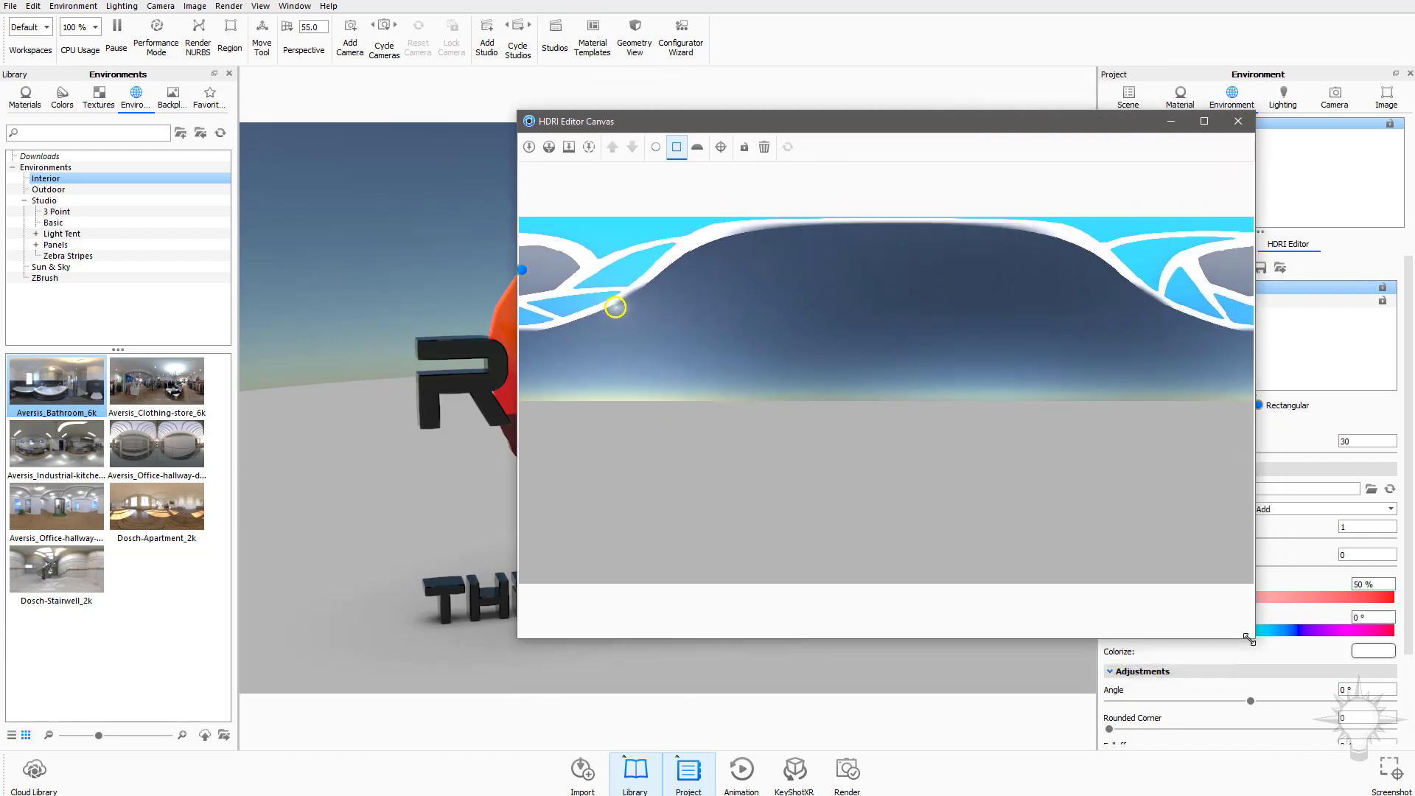
left_click_drag(903, 122, 692, 44)
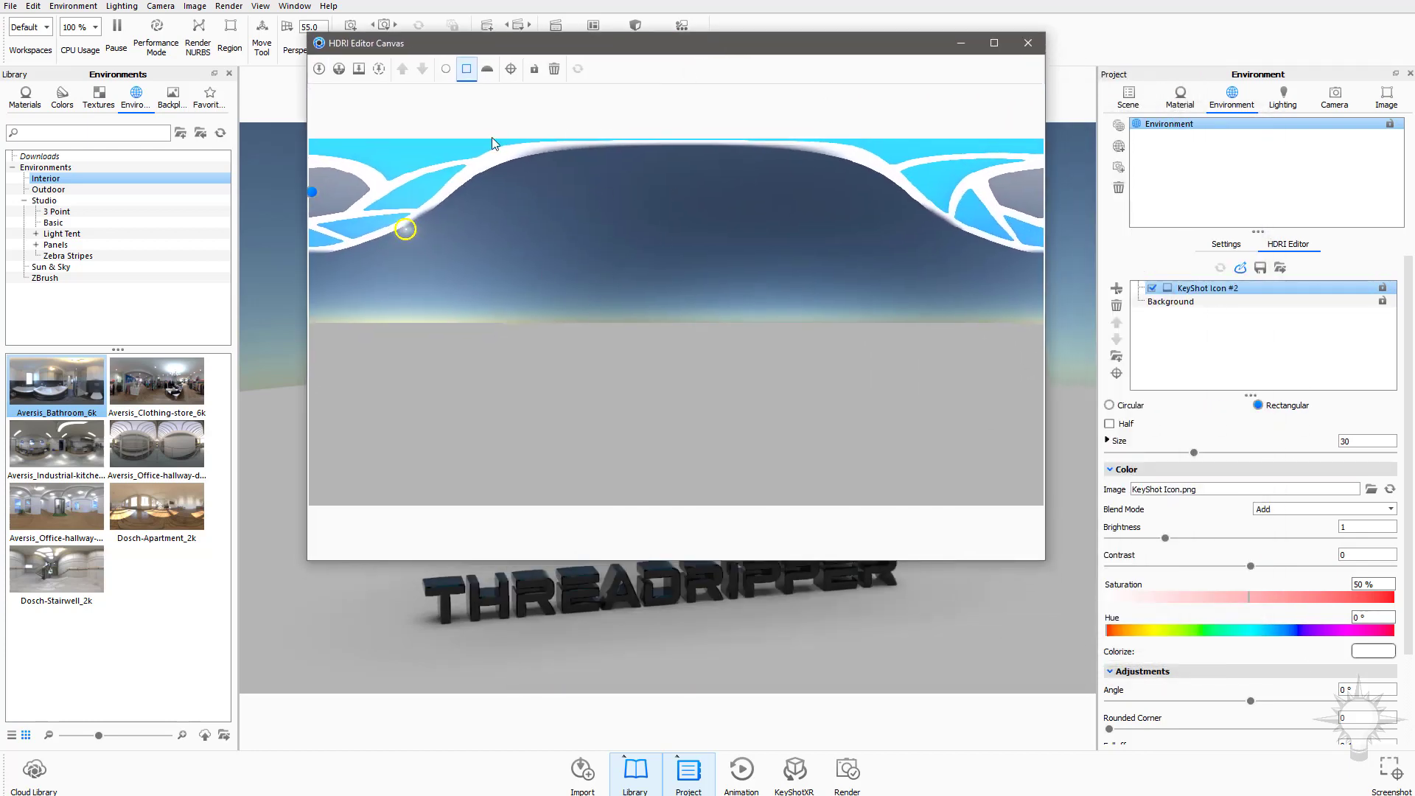
left_click(319, 69)
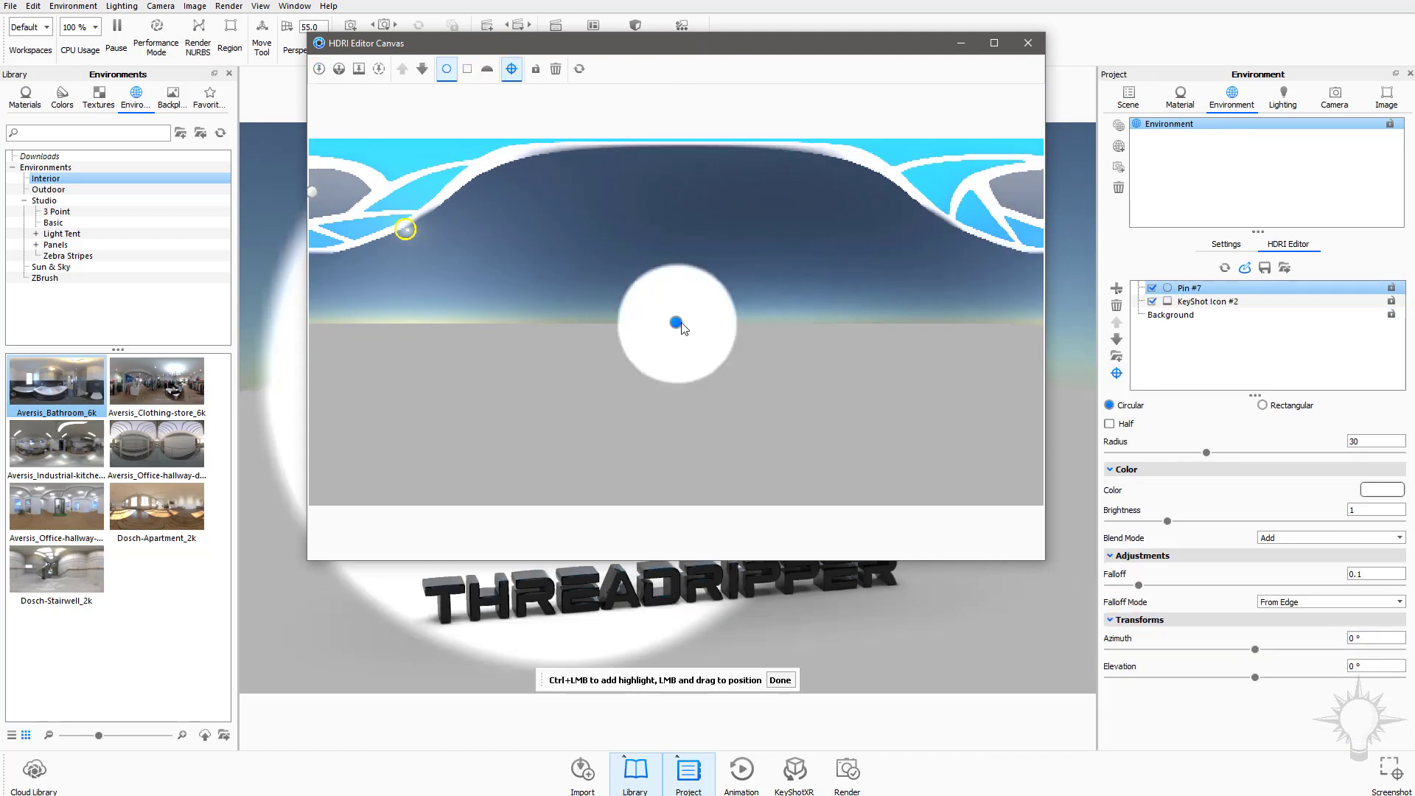
left_click_drag(678, 324, 920, 293)
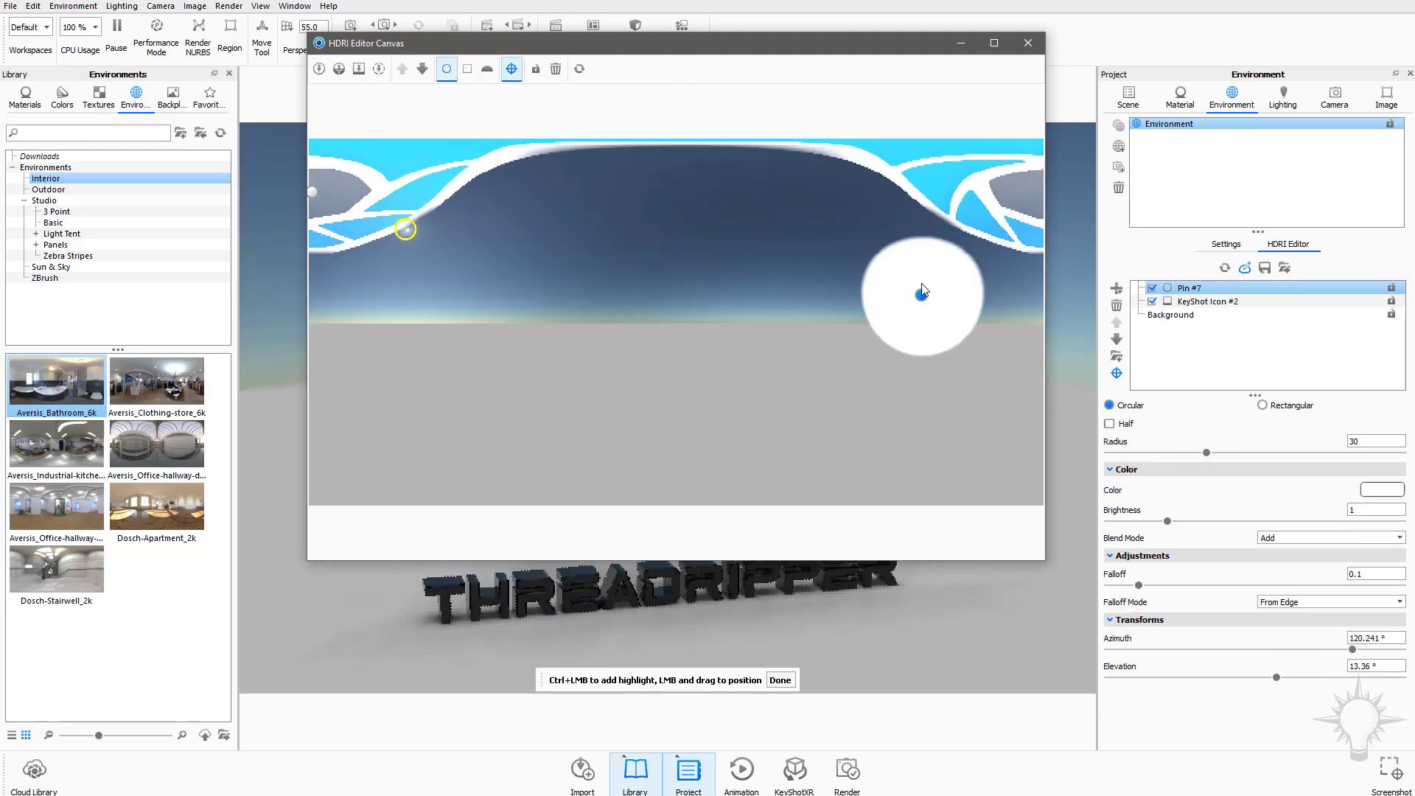
Add Pin #8 from the logo, make it rectangular, and close the canvas
left_click_drag(682, 50, 1076, 37)
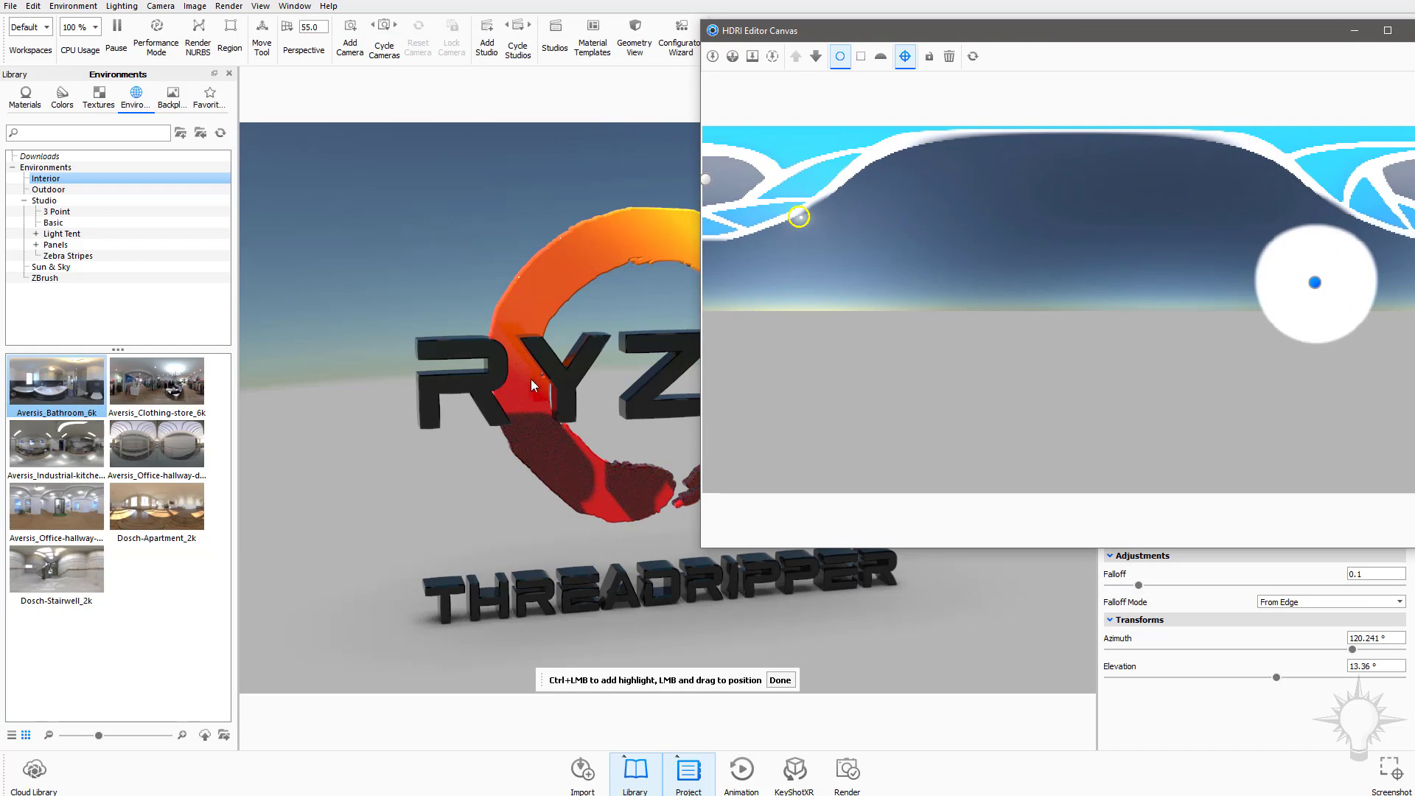
left_click(546, 351, "ctrl")
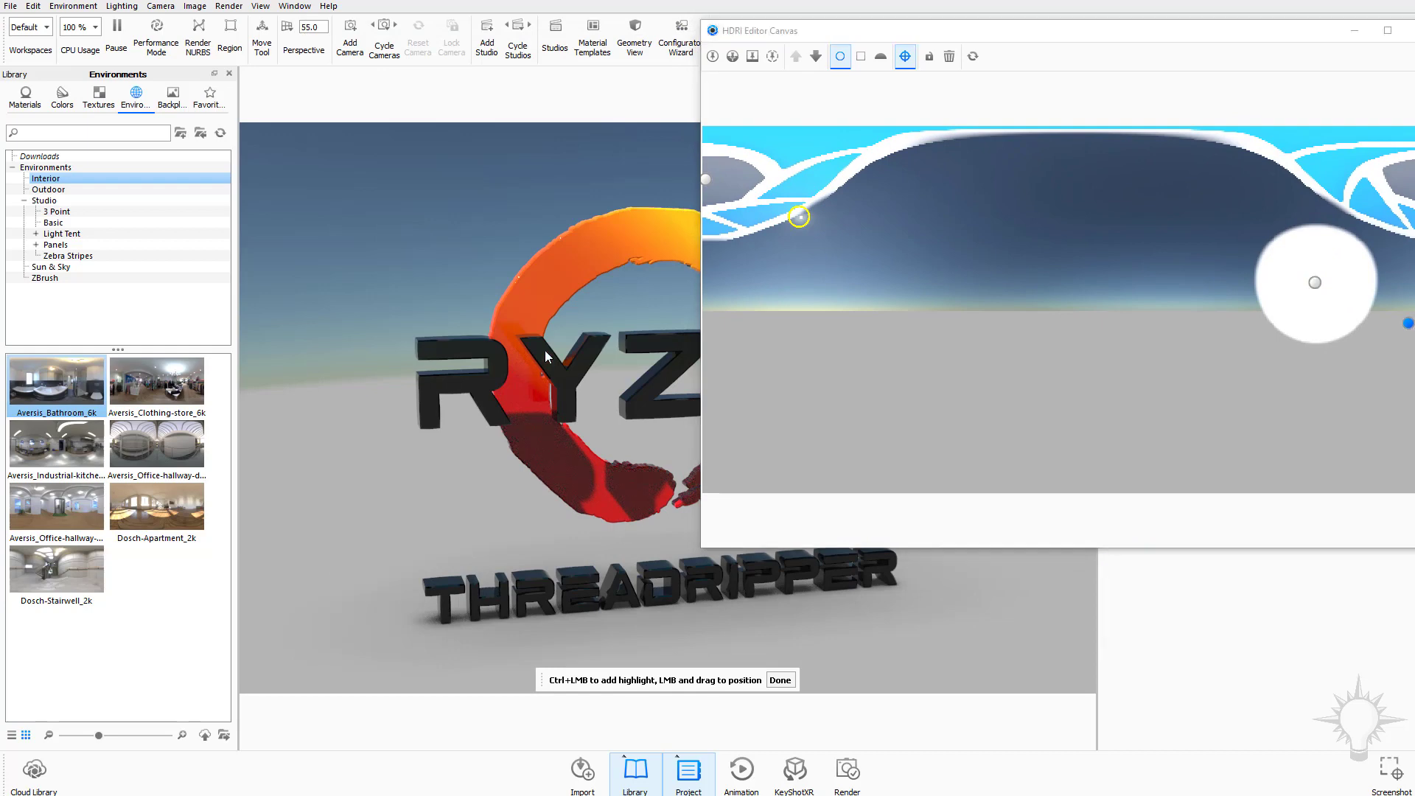
left_click(780, 680)
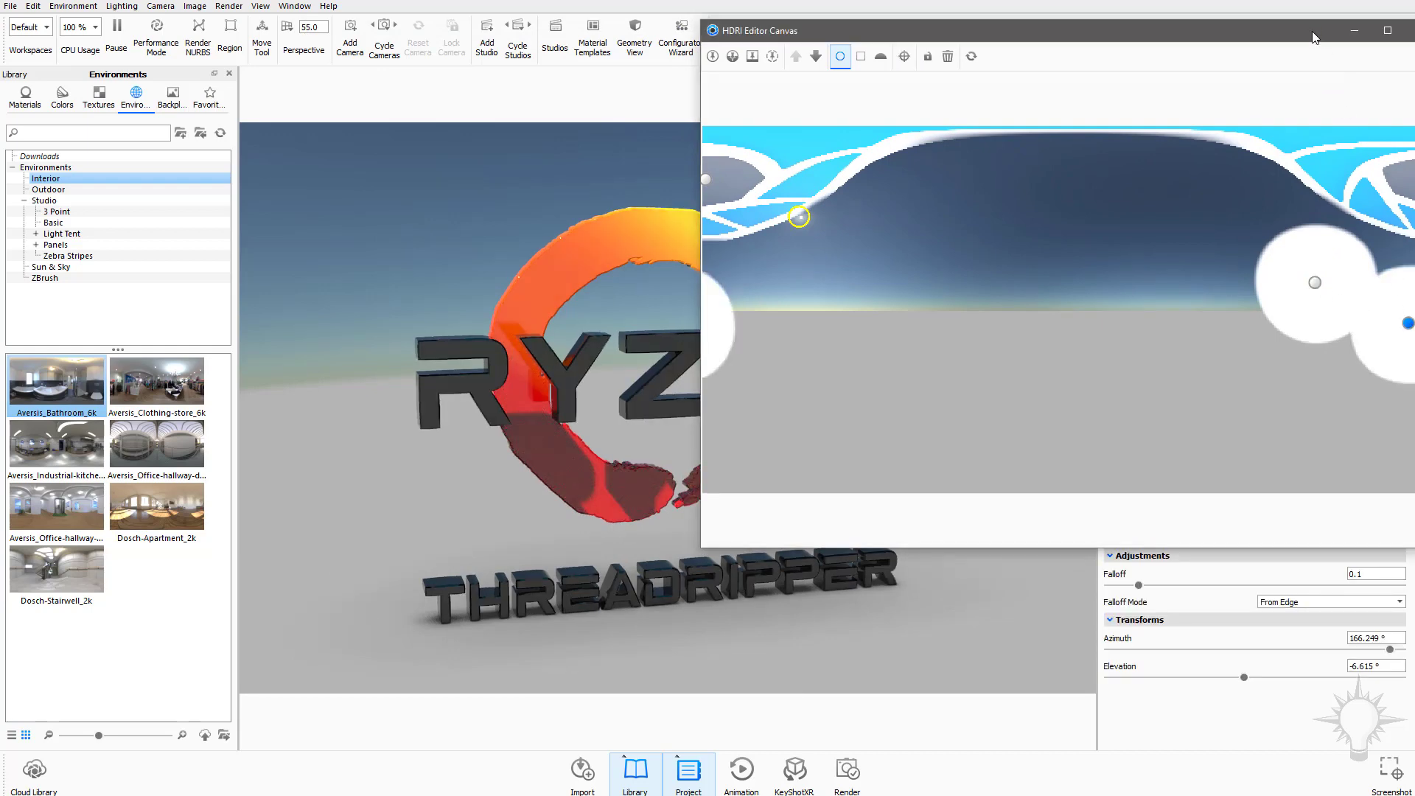
left_click_drag(1314, 37, 1047, 34)
left_click(601, 43)
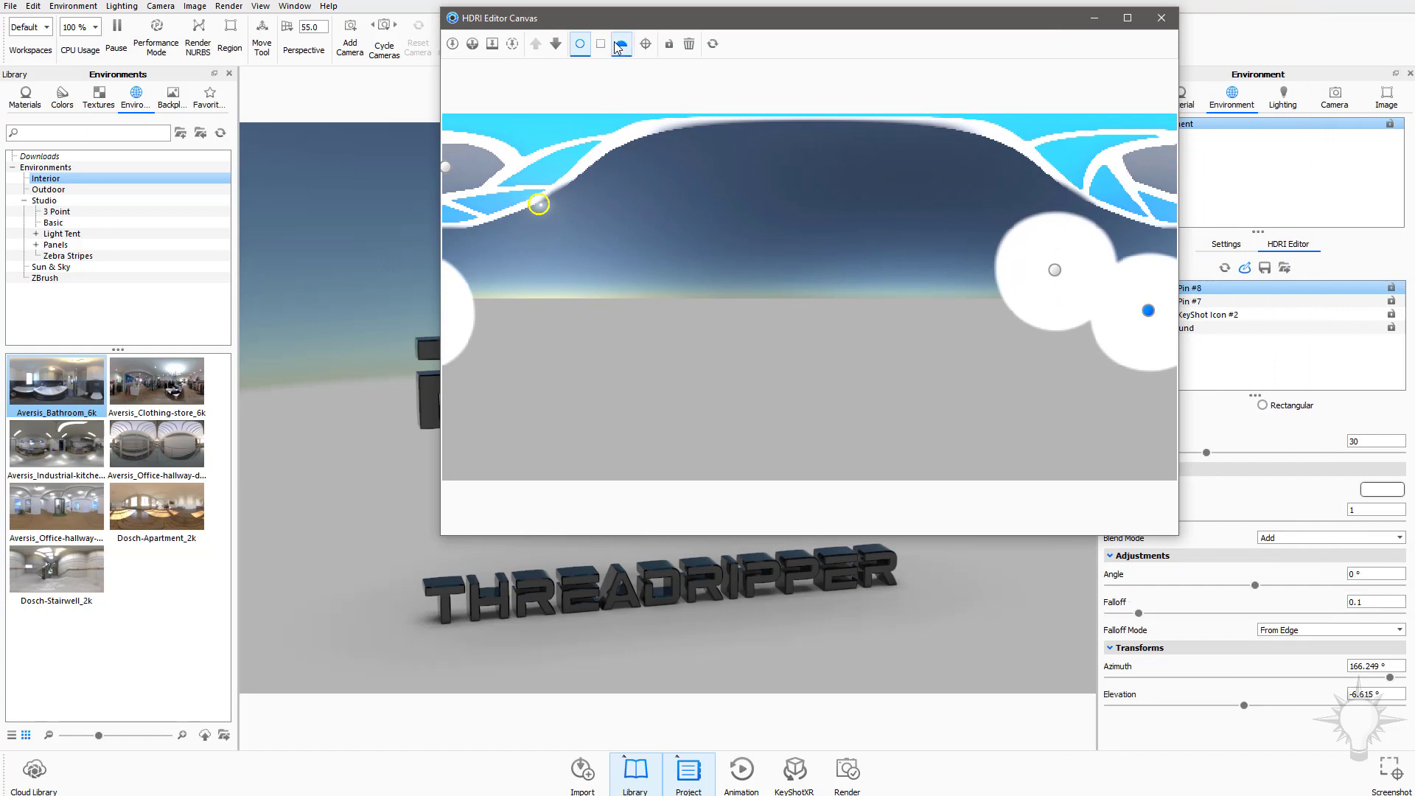
left_click(622, 43)
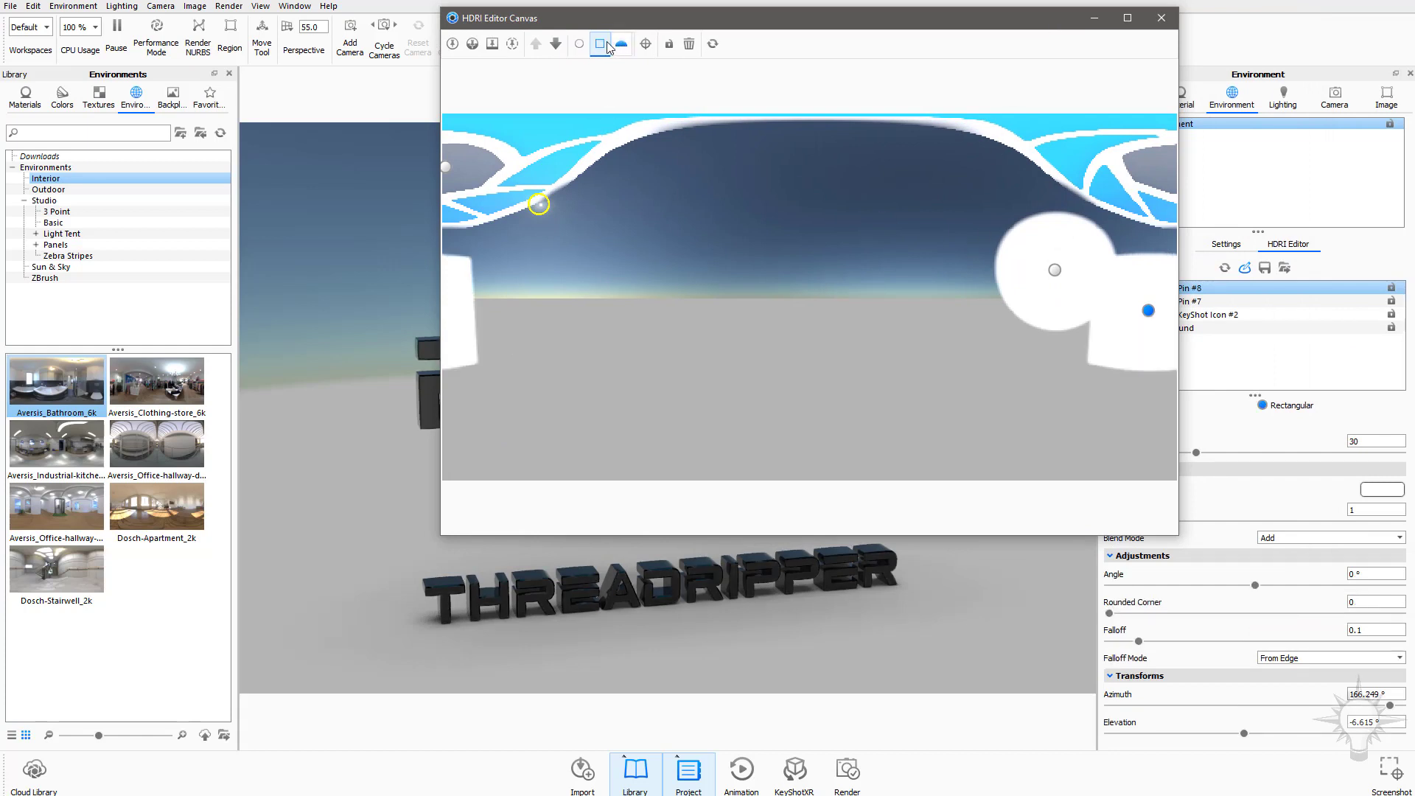
left_click(579, 43)
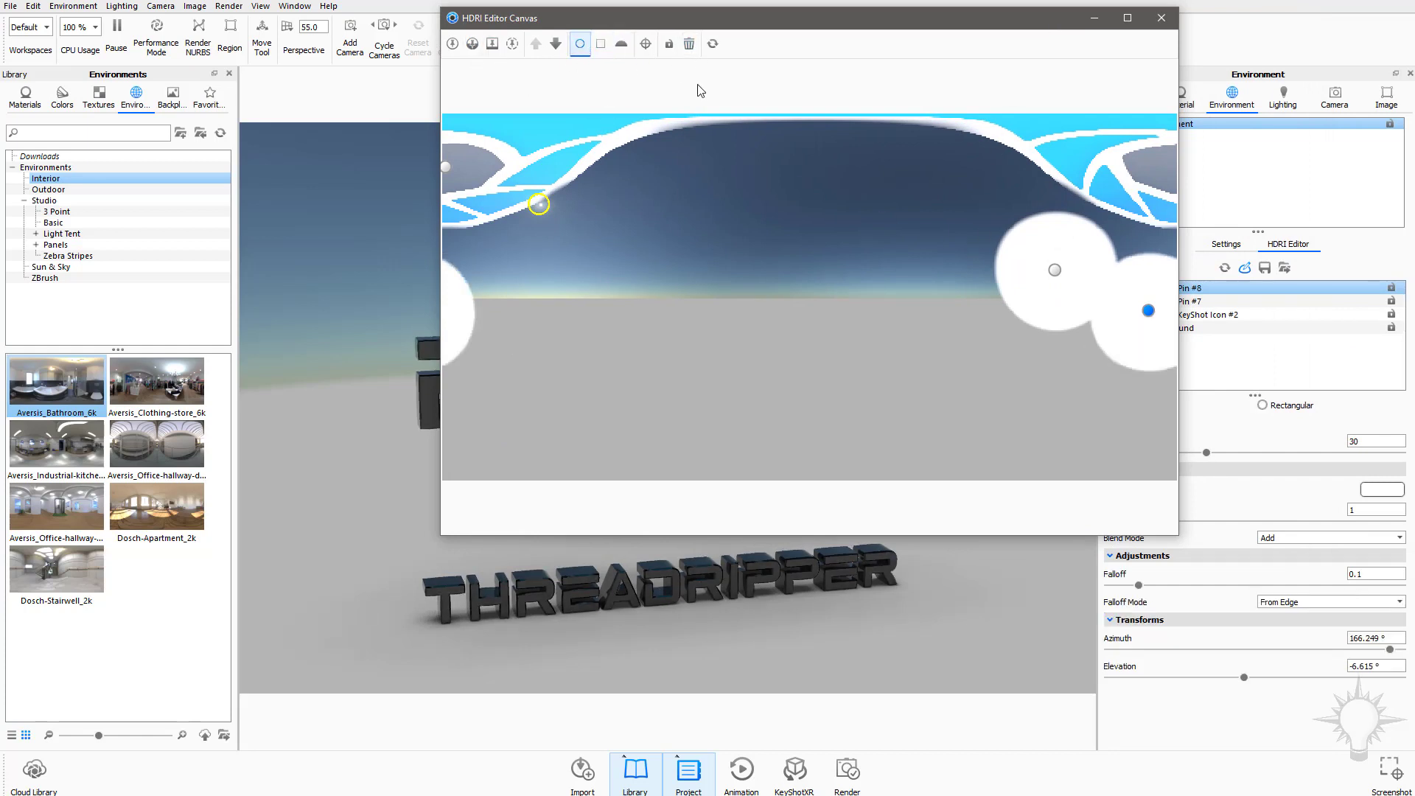
left_click(601, 44)
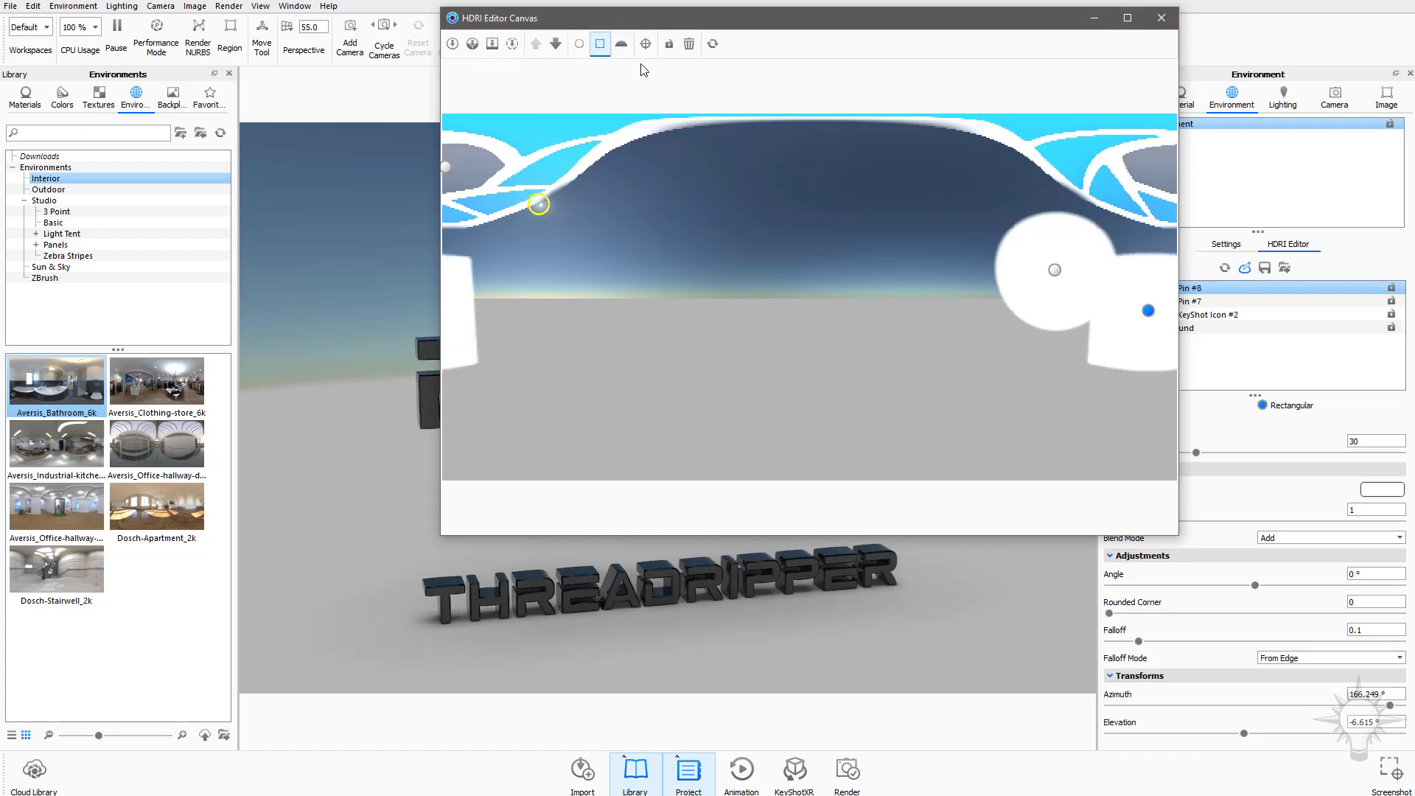
left_click(1163, 19)
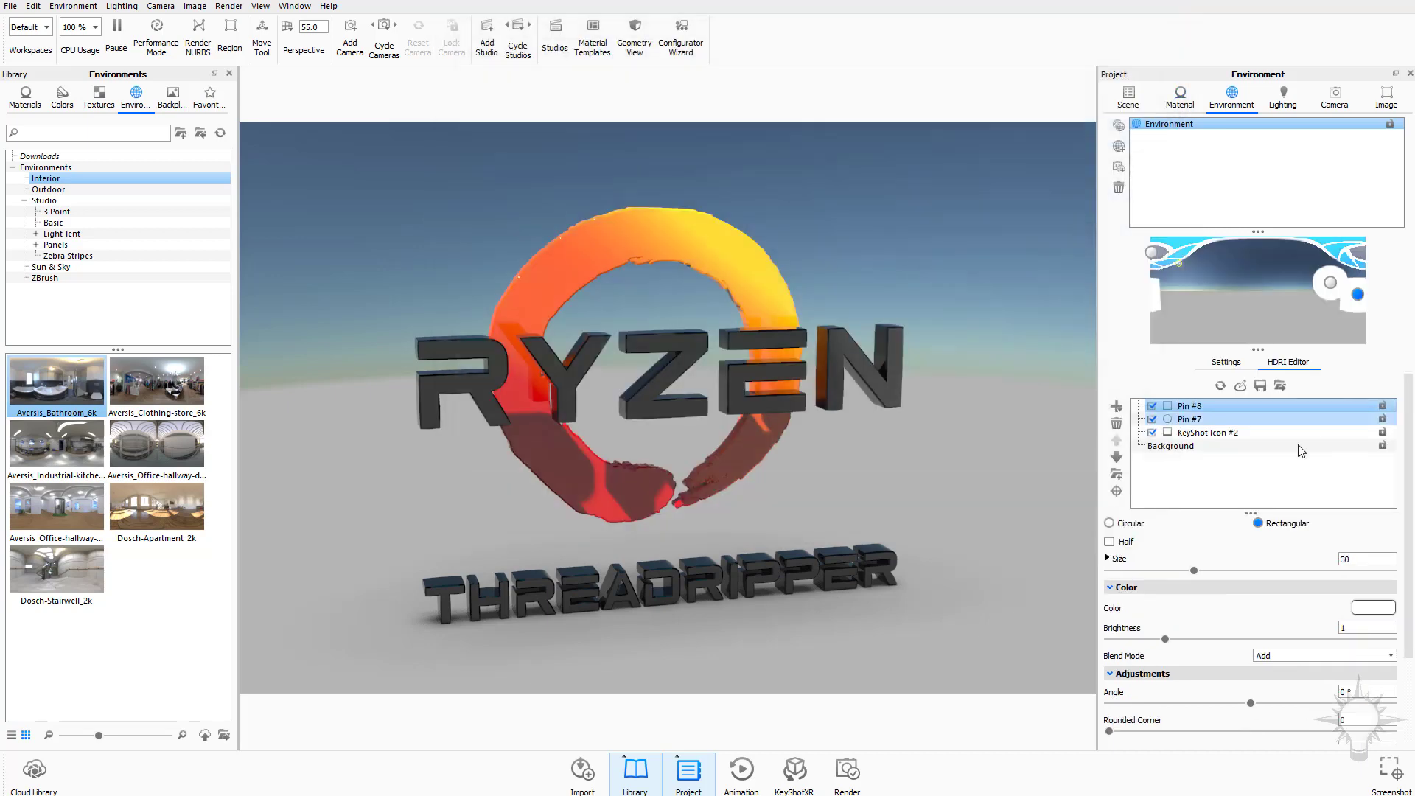